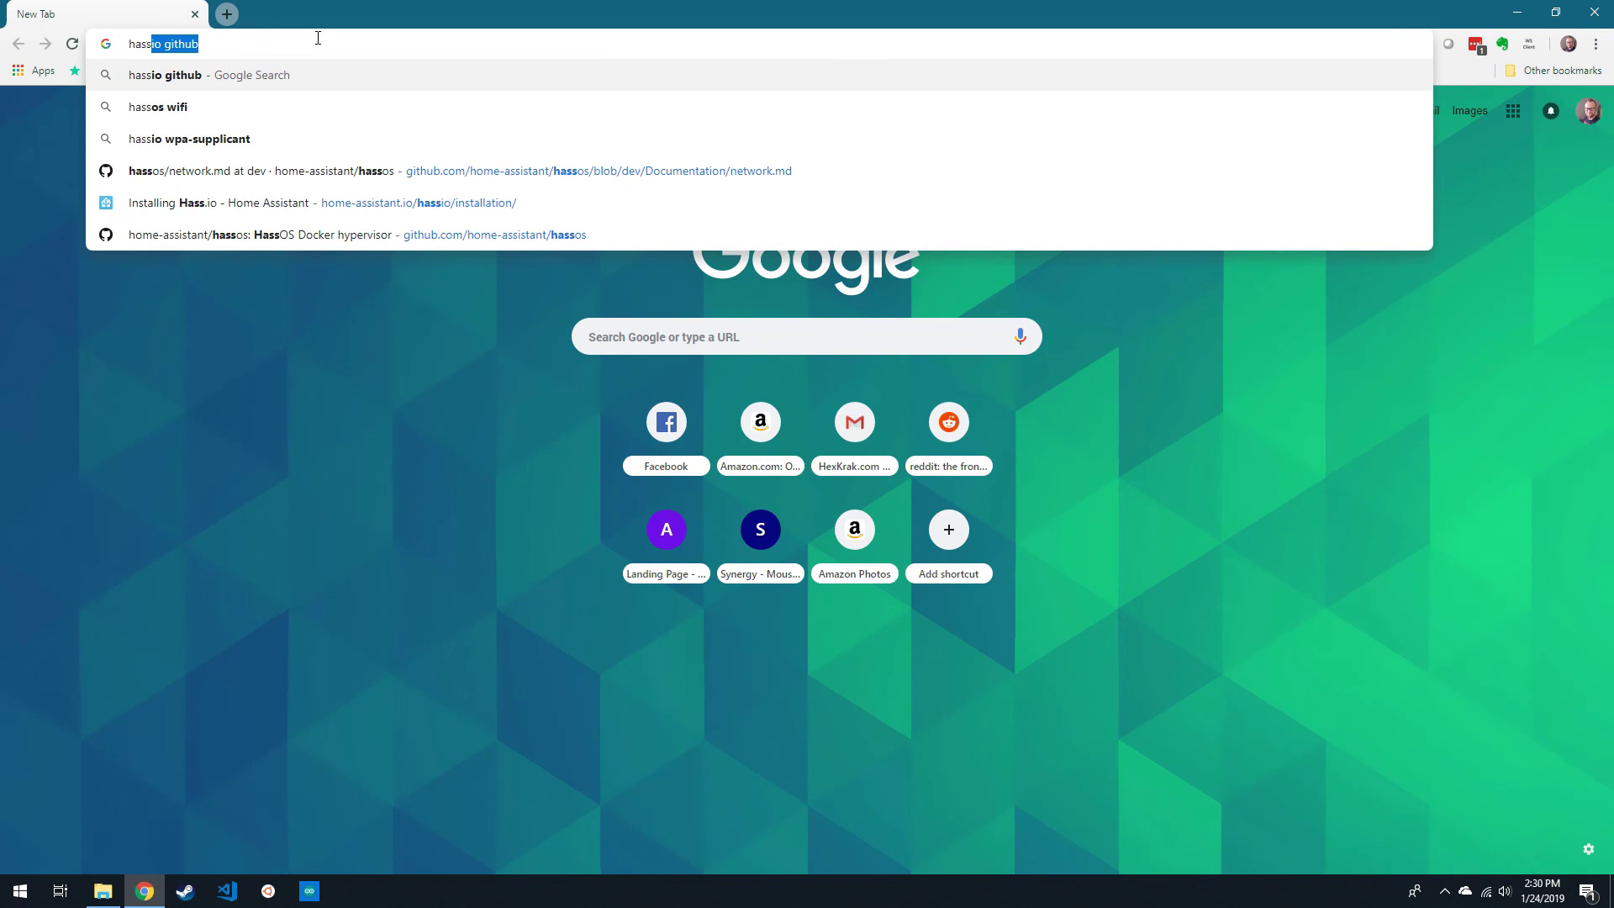
# - Search for hassio and download the Raspberry Pi 3 Model B and B+ 32bit Hass.io image
pyautogui.write('io')
pyautogui.press('Return')
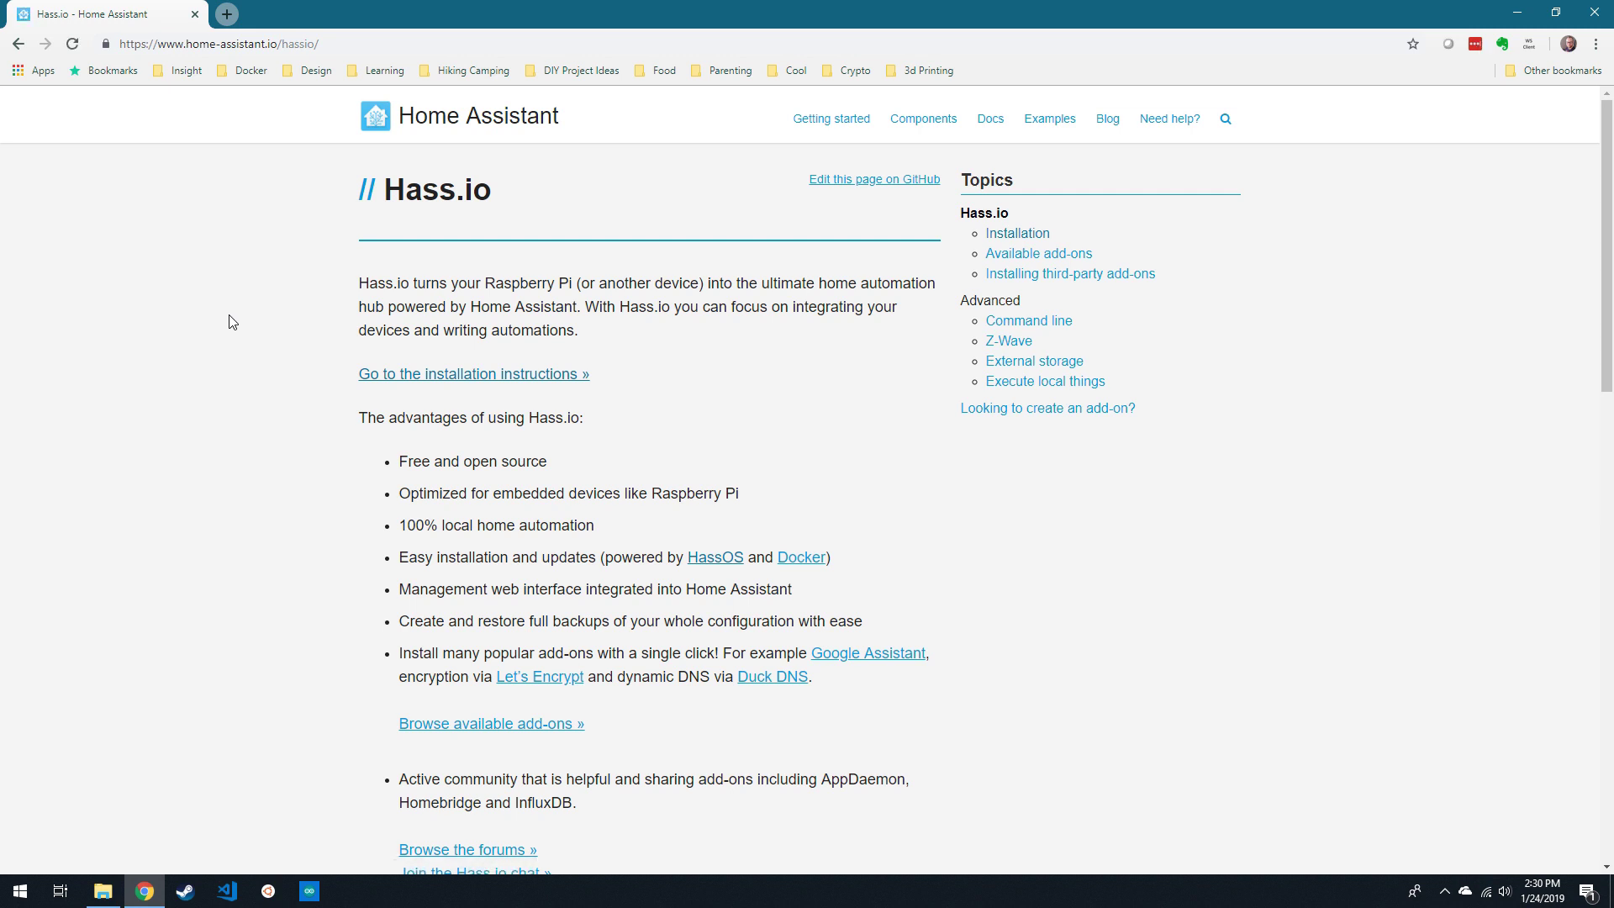
pyautogui.click(478, 374)
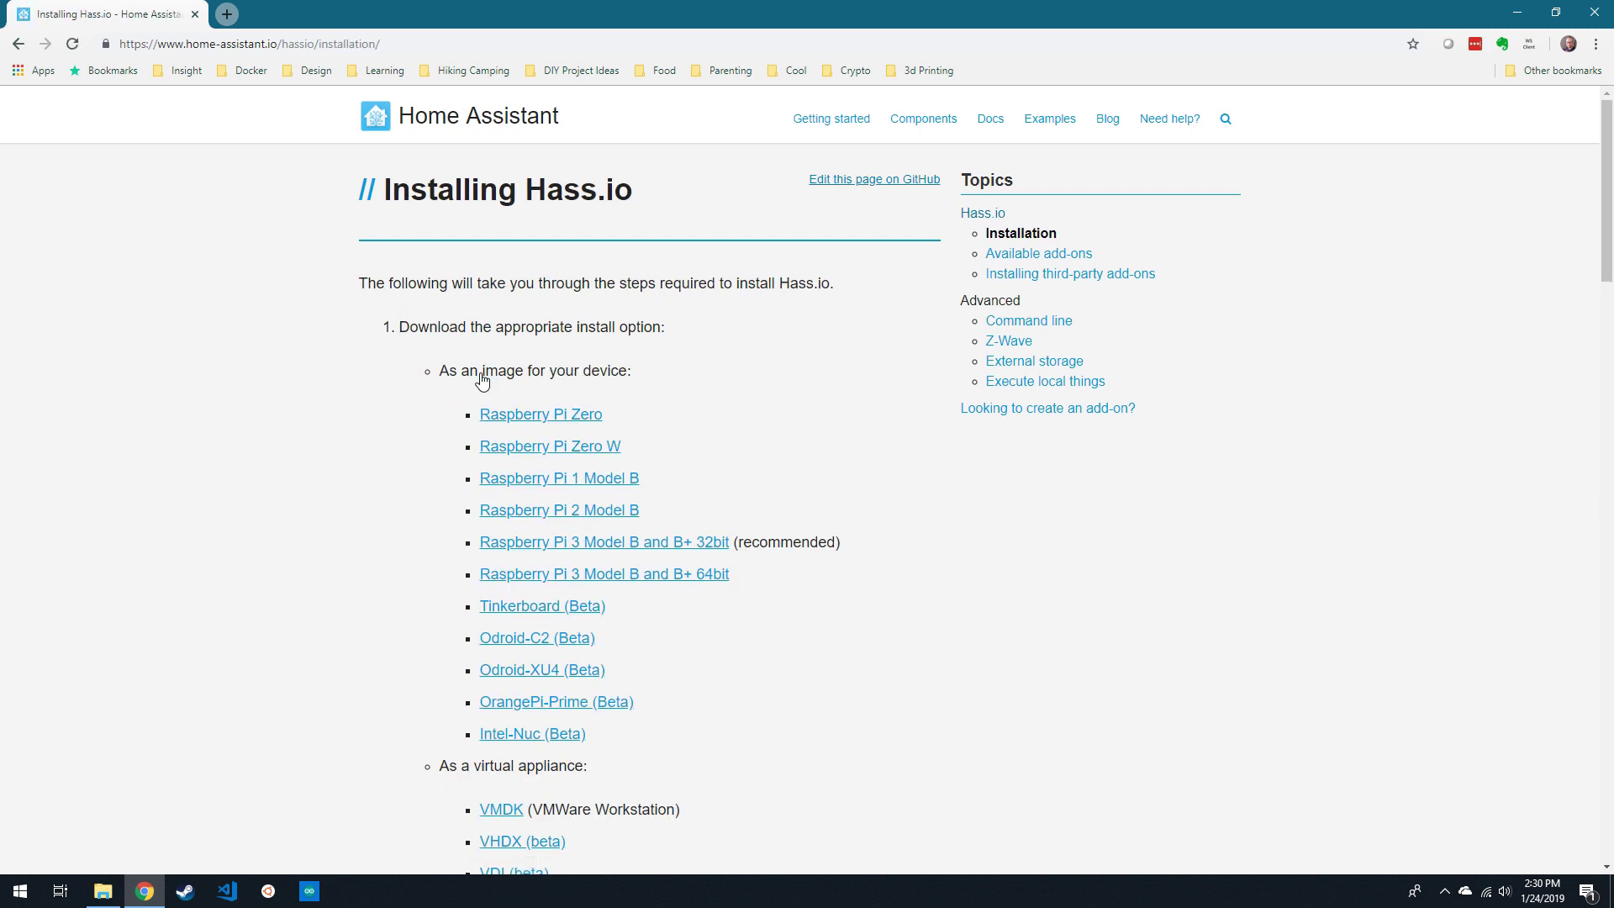
pyautogui.click(667, 550)
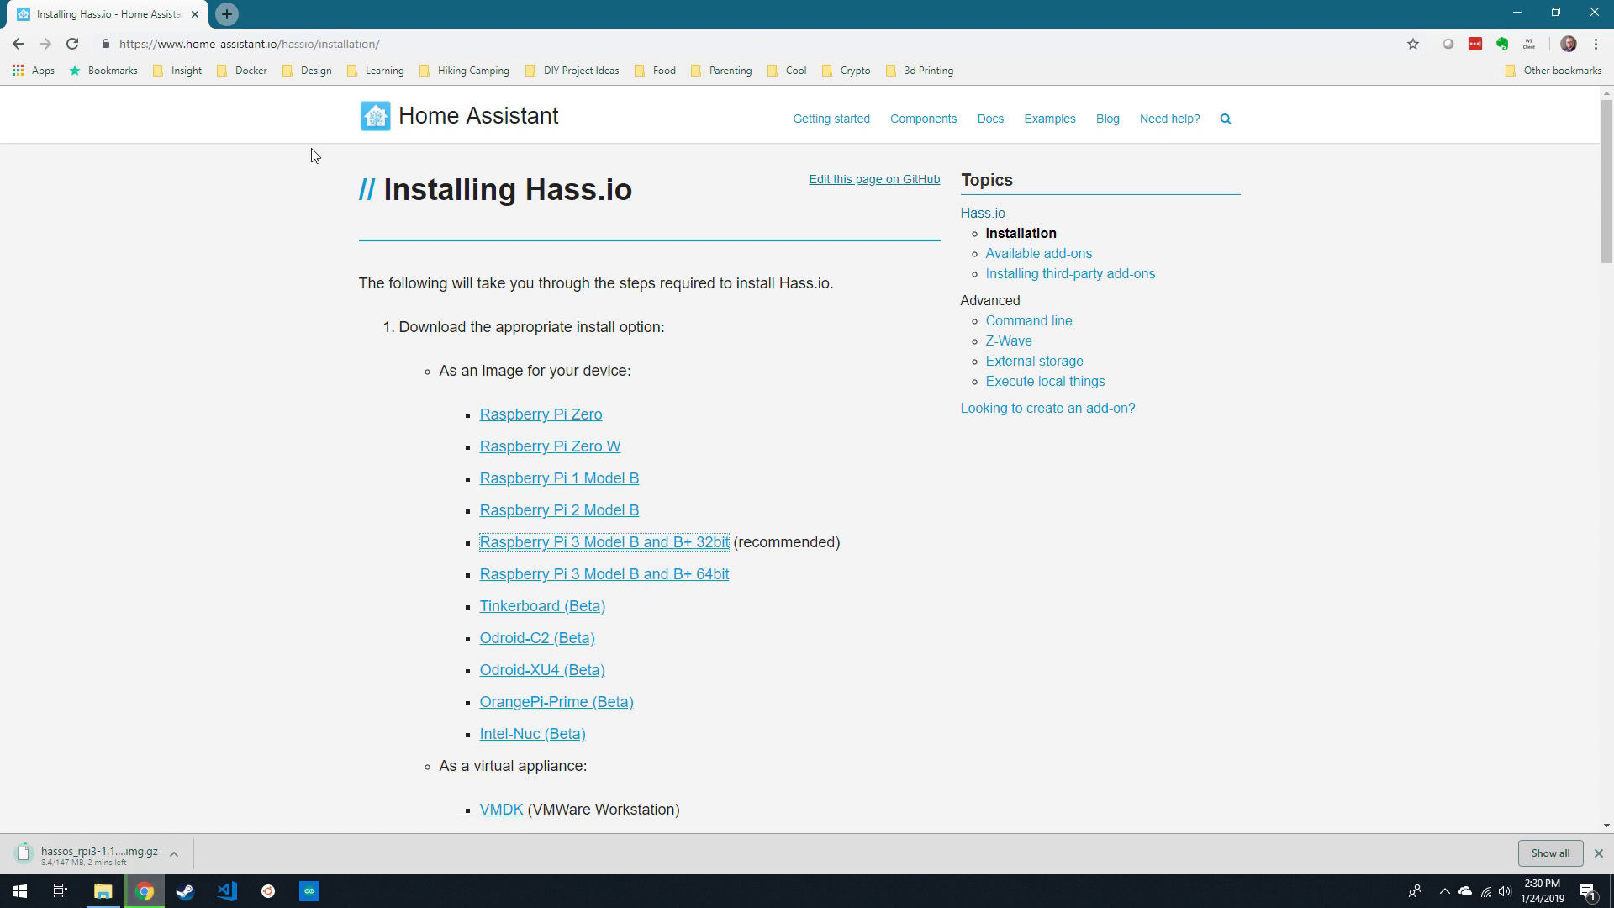
# - Load the balenaEtcher home page at balena.io/etcher in a new browser tab
pyautogui.click(227, 14)
pyautogui.write('balen')
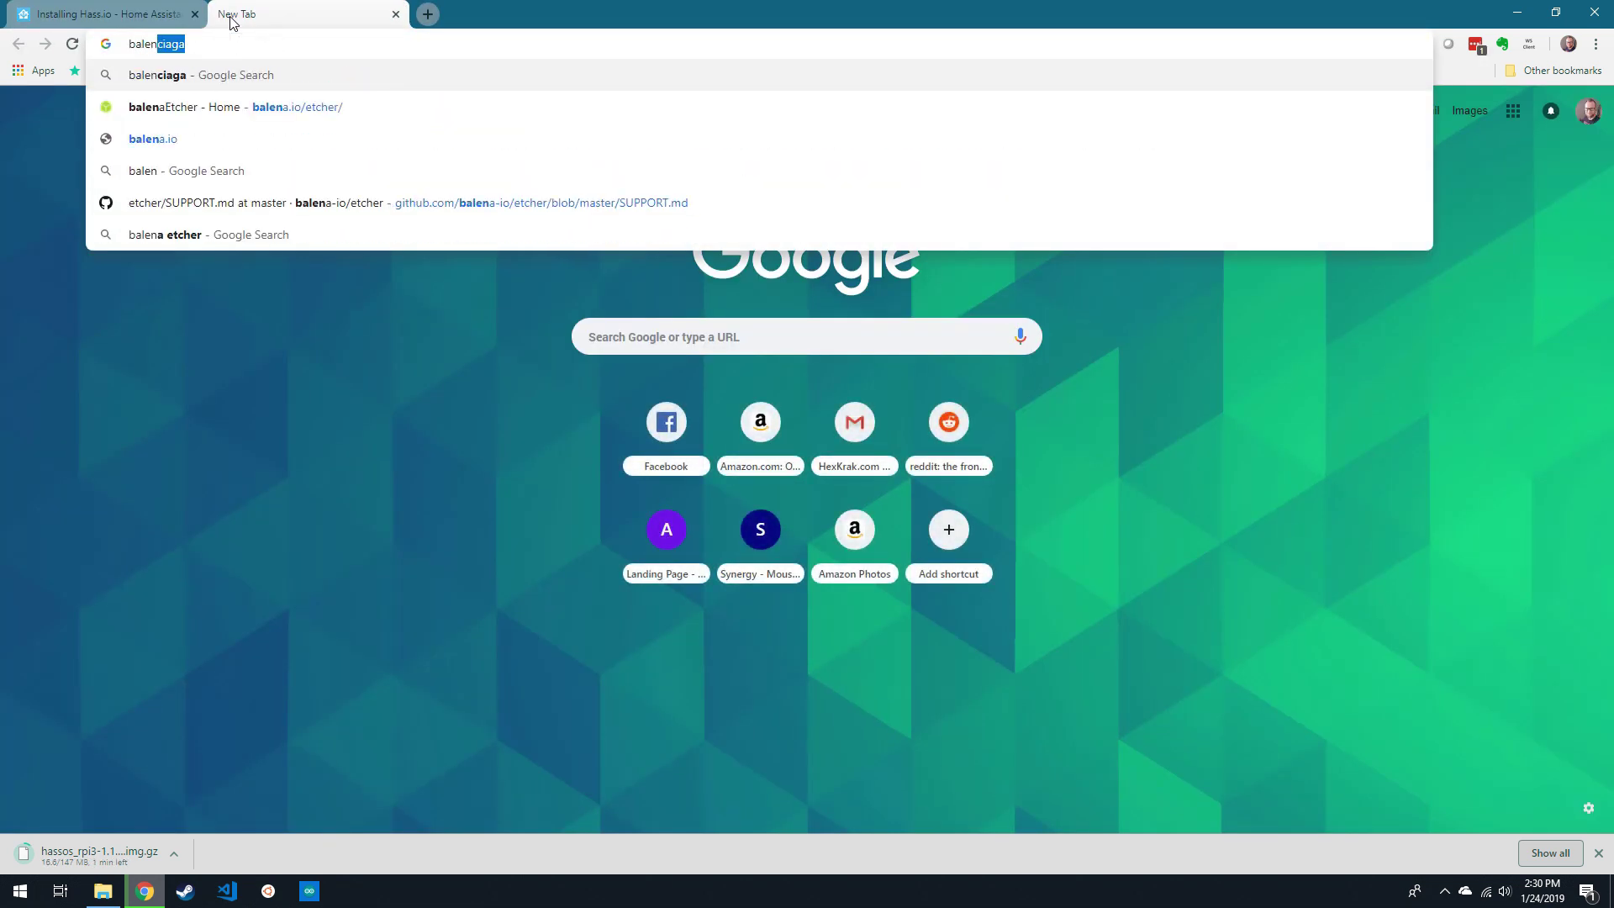
pyautogui.write('a')
pyautogui.press('Down')
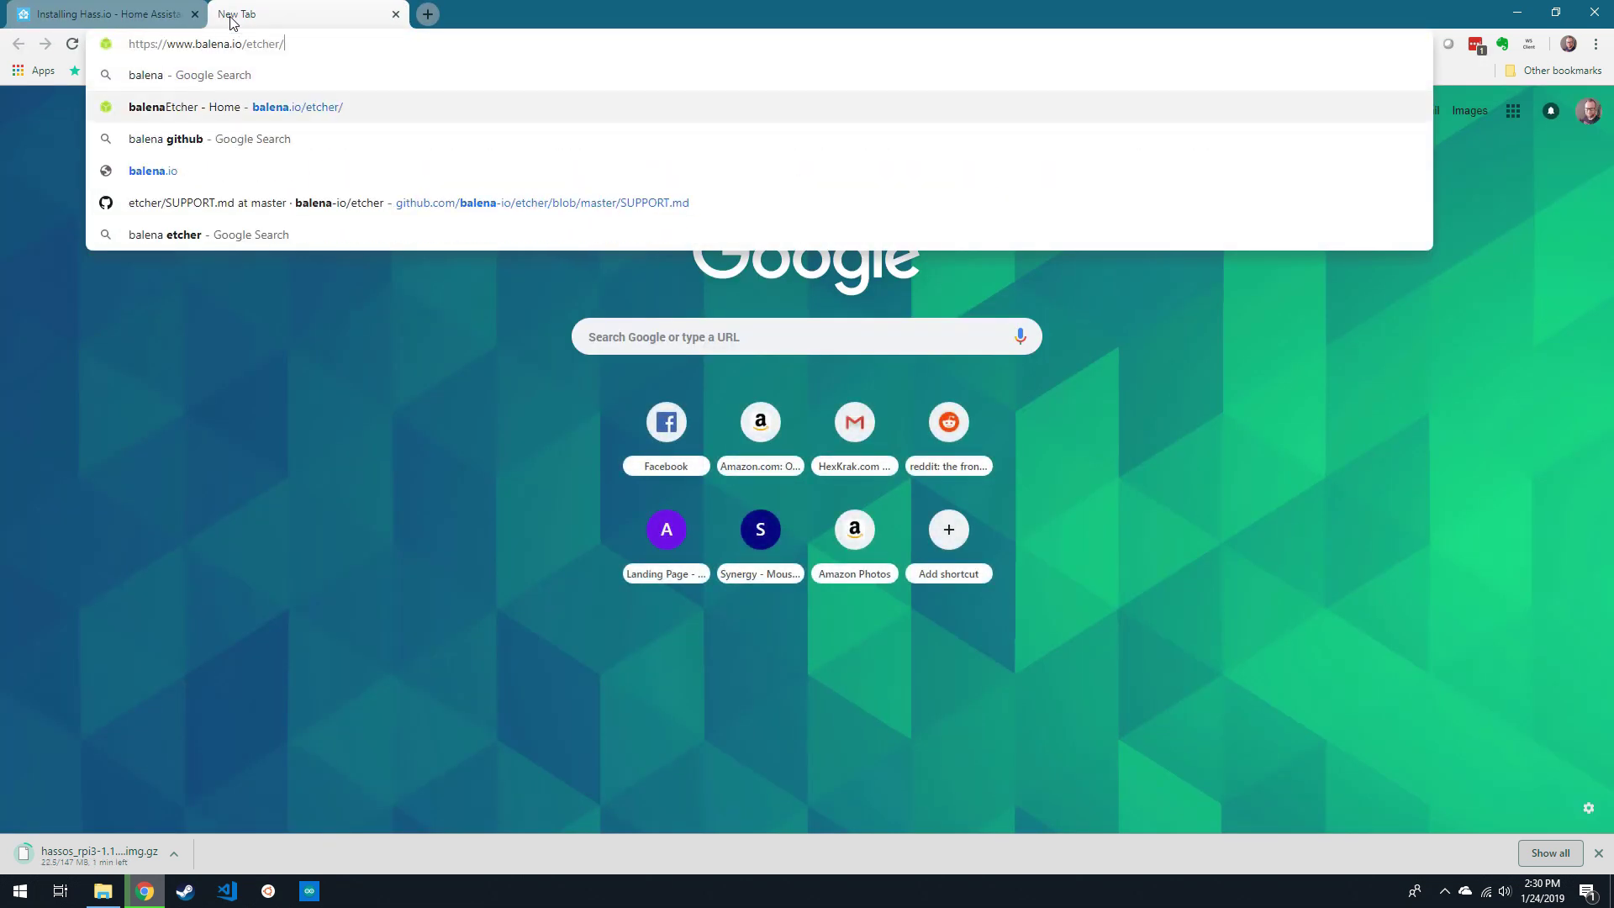
pyautogui.press('Return')
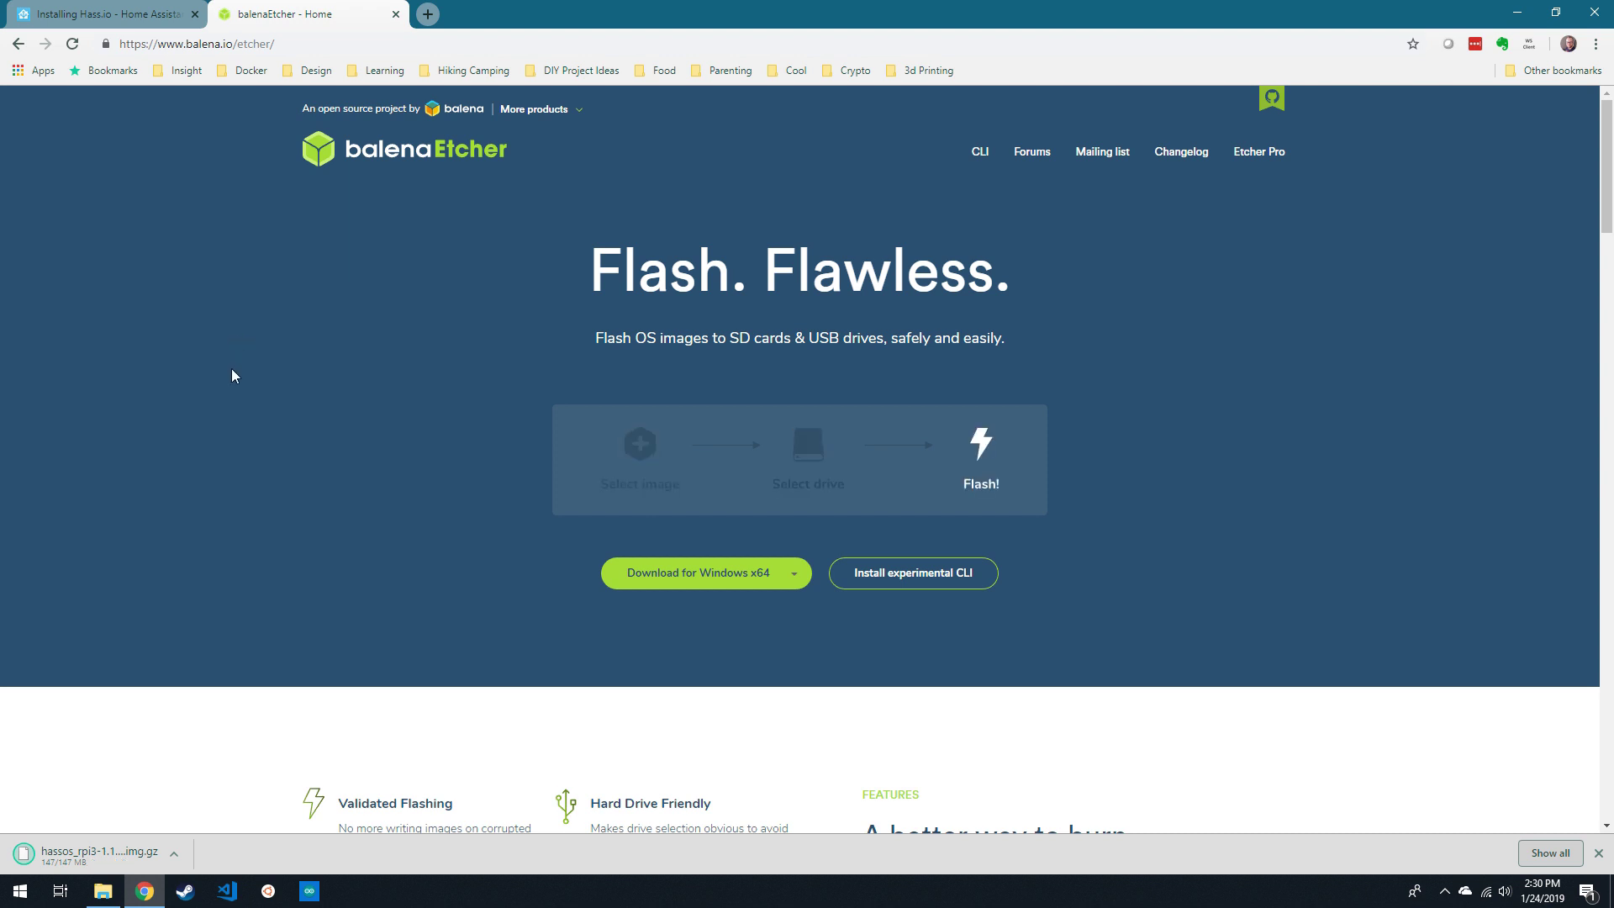
# - Launch the installed balenaEtcher app from Windows search
pyautogui.press('super')
pyautogui.write('balena')
pyautogui.press('Return')
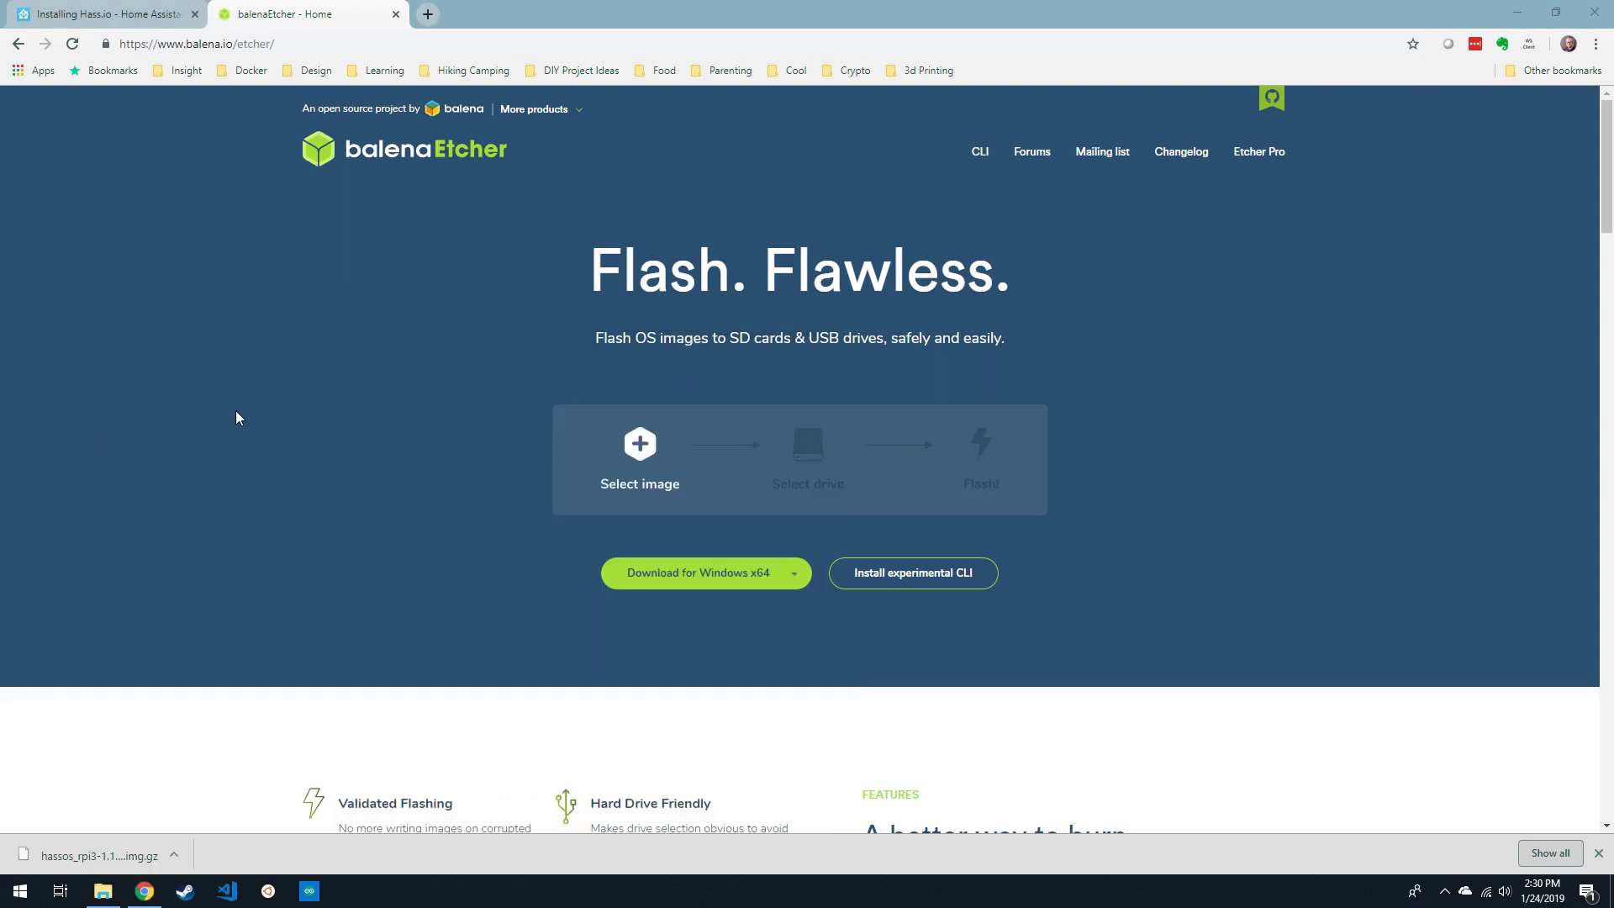
# - Pick hassos_rpi3-1.13.img.gz from Downloads as the image to flash
pyautogui.click(594, 461)
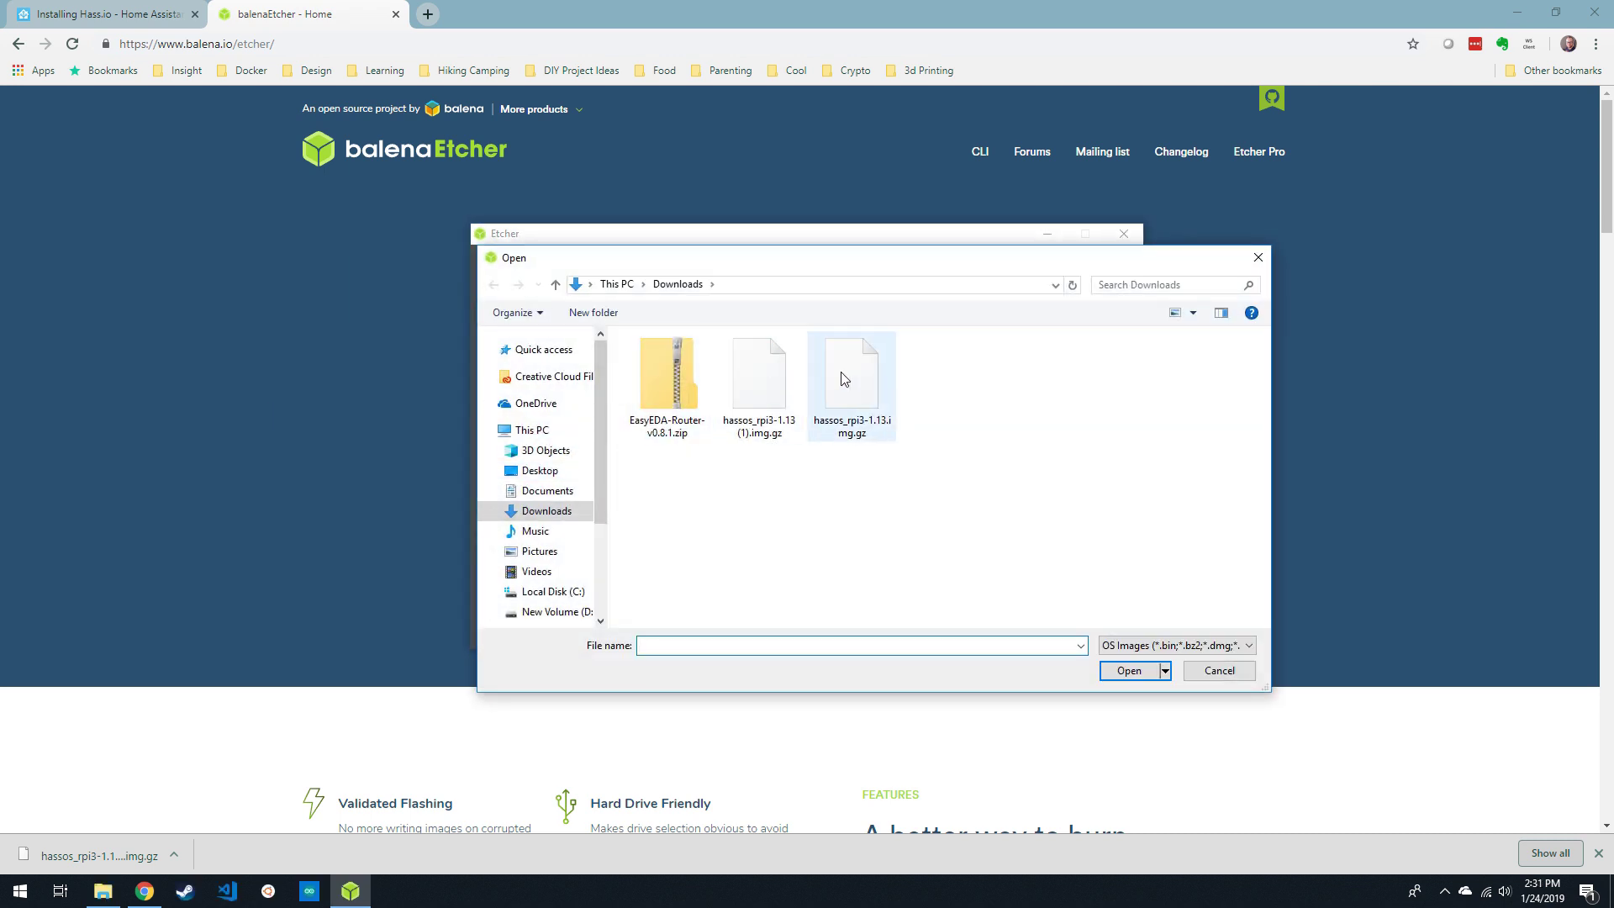
pyautogui.doubleClick(840, 378)
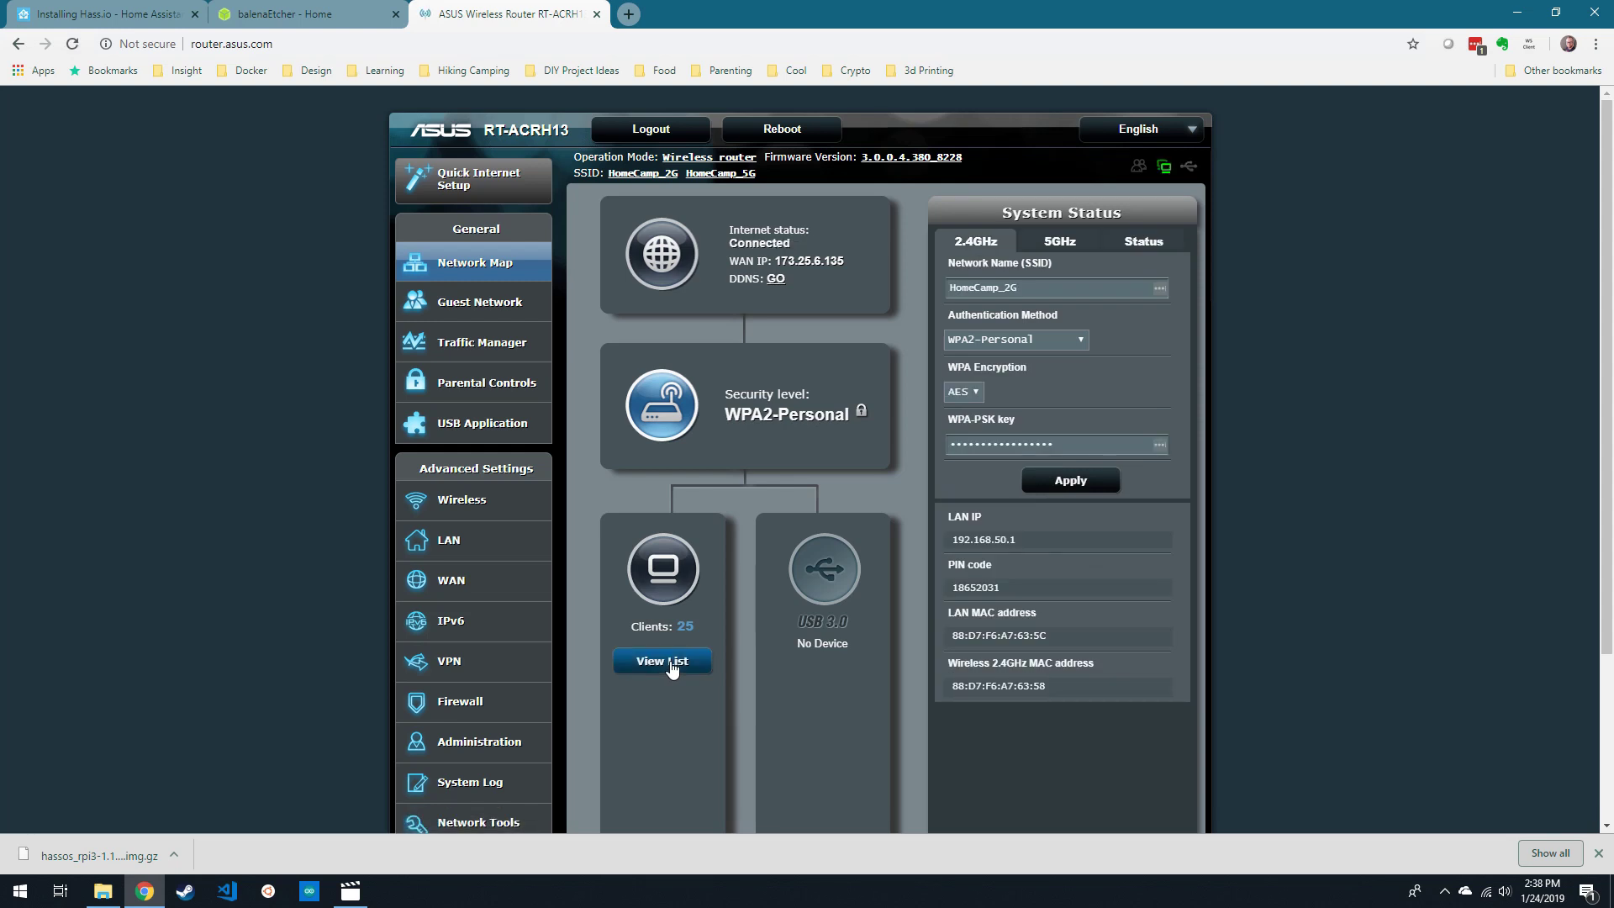
# - List the router's connected clients and locate hassio at 192.168.50.167
pyautogui.click(664, 661)
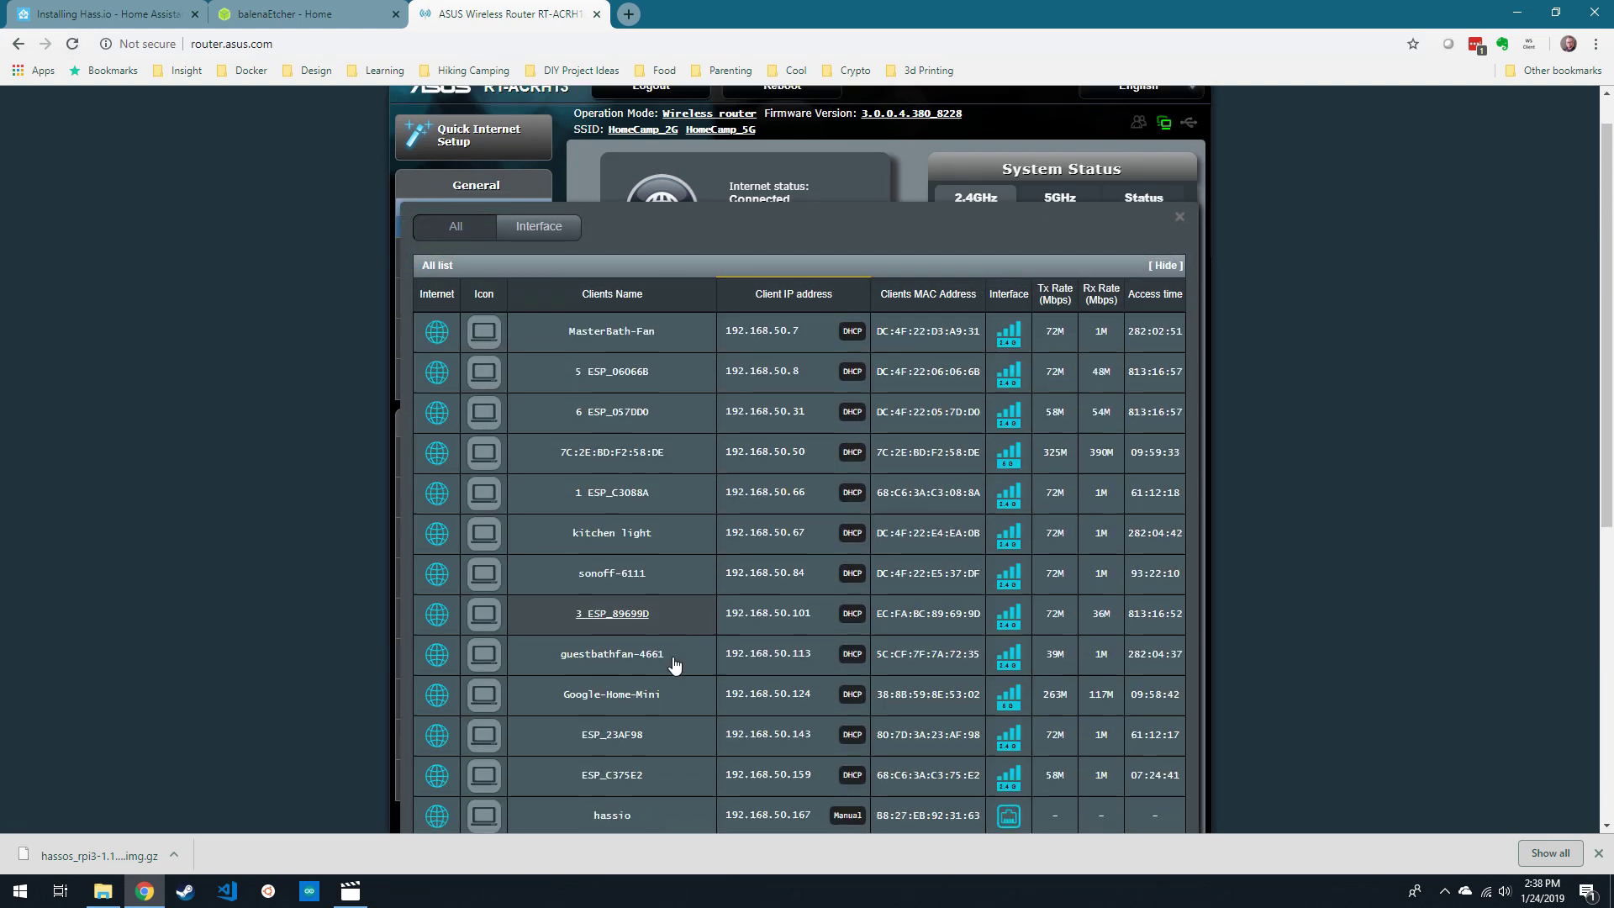
pyautogui.scroll(-4, 675, 666)
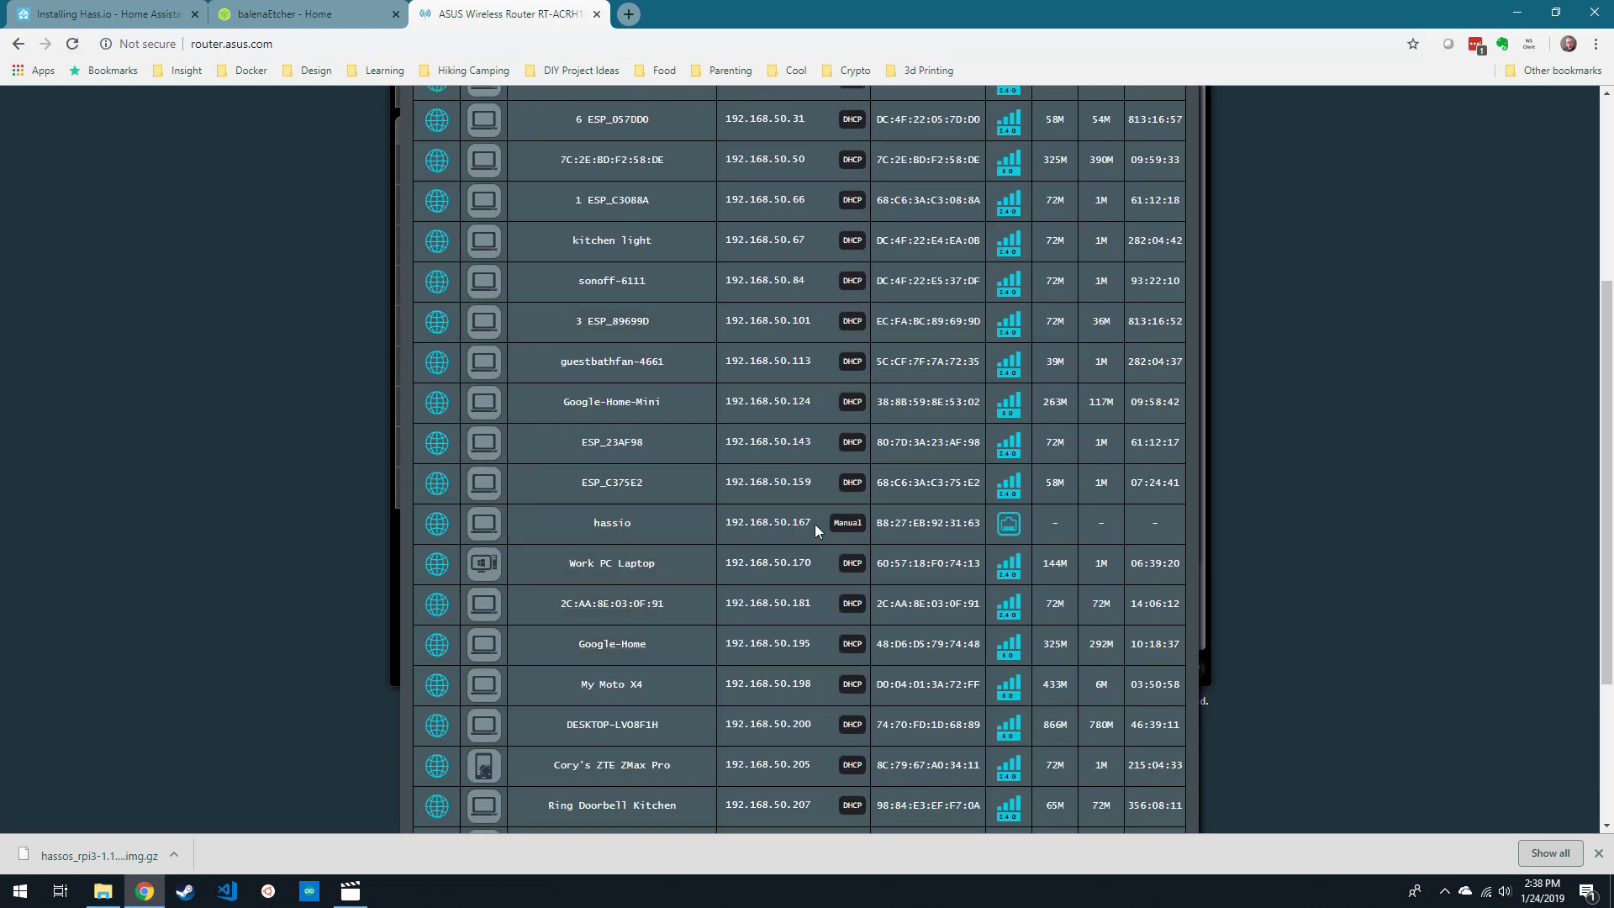
pyautogui.scroll(2, 760, 387)
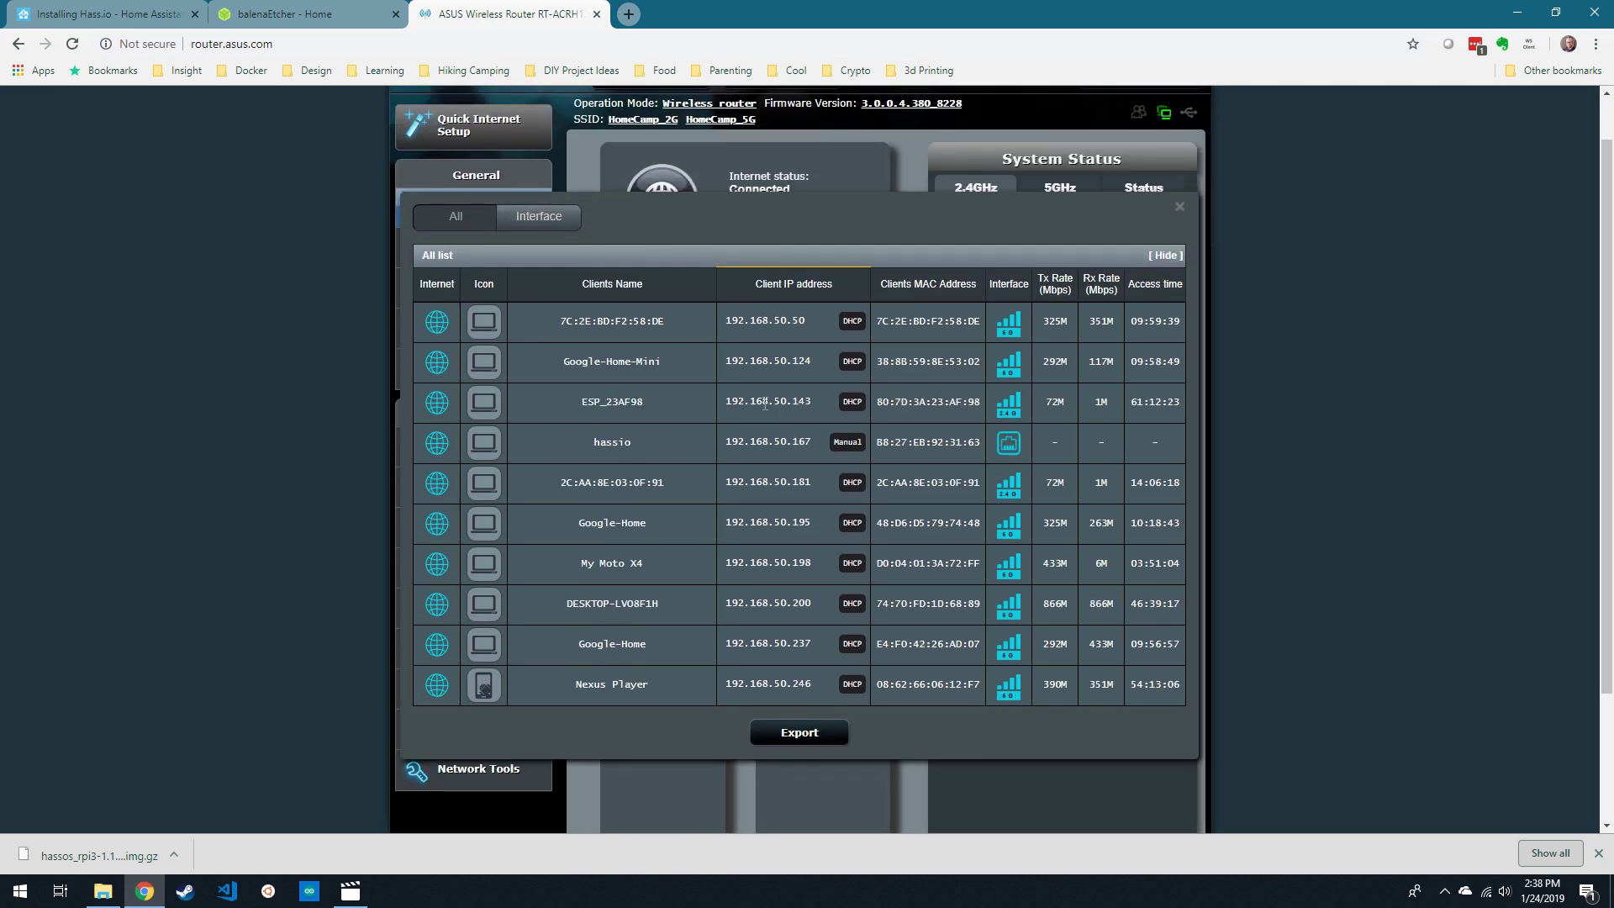
pyautogui.hotkey('ctrl', 't')
# - Load 192.168.50.167:8123 and create a user account with a display name and password
pyautogui.write('192.168.50.')
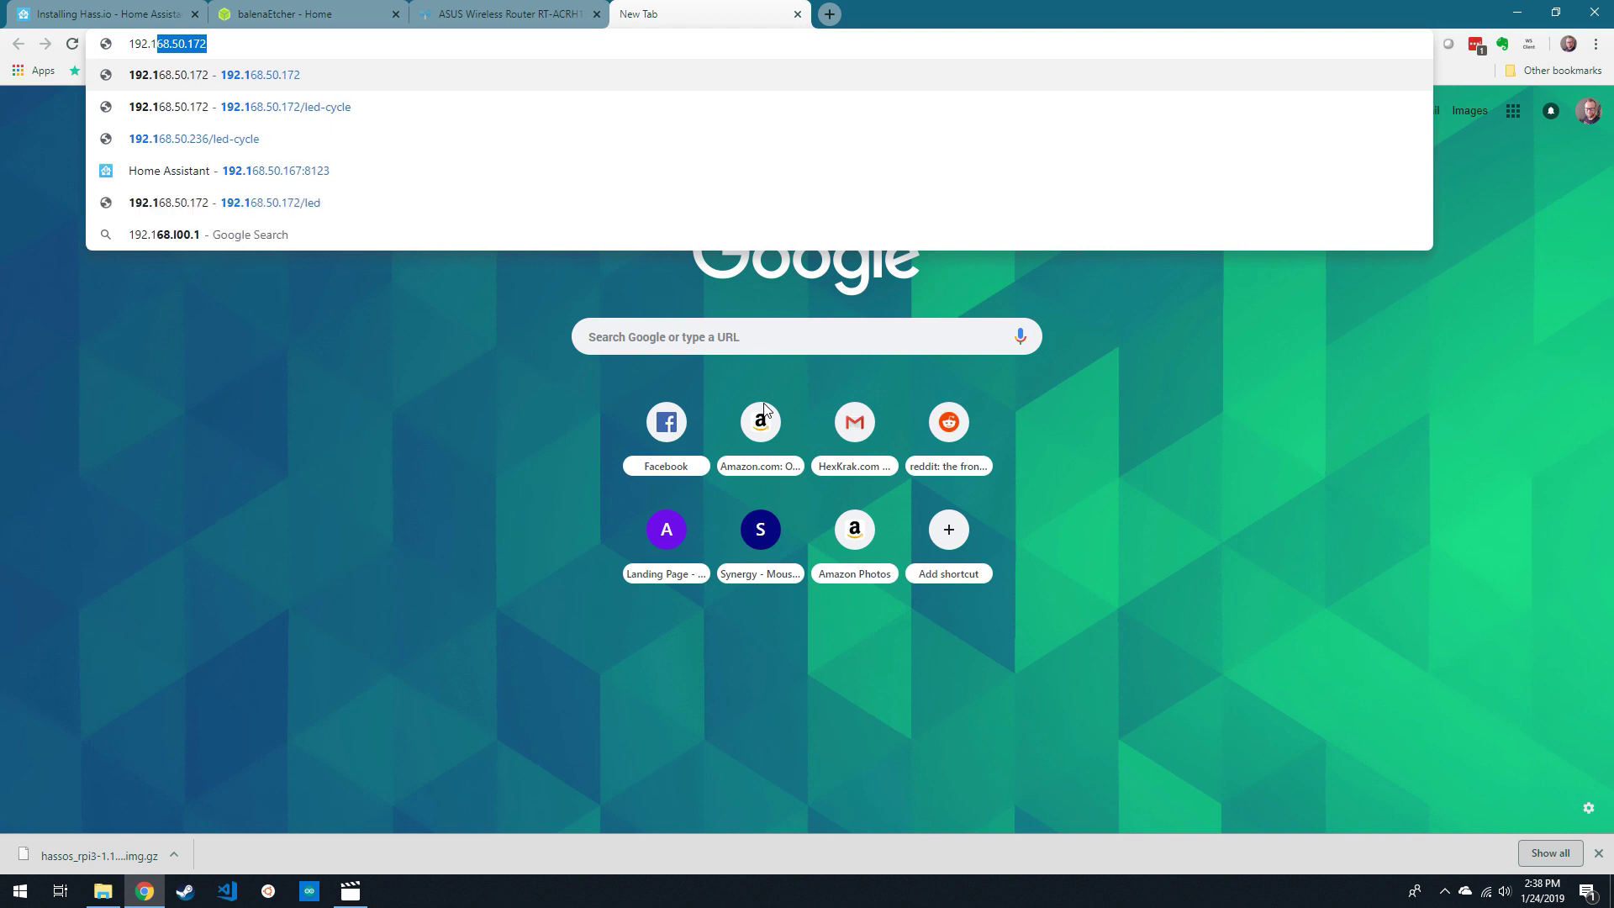
pyautogui.write('167:8123')
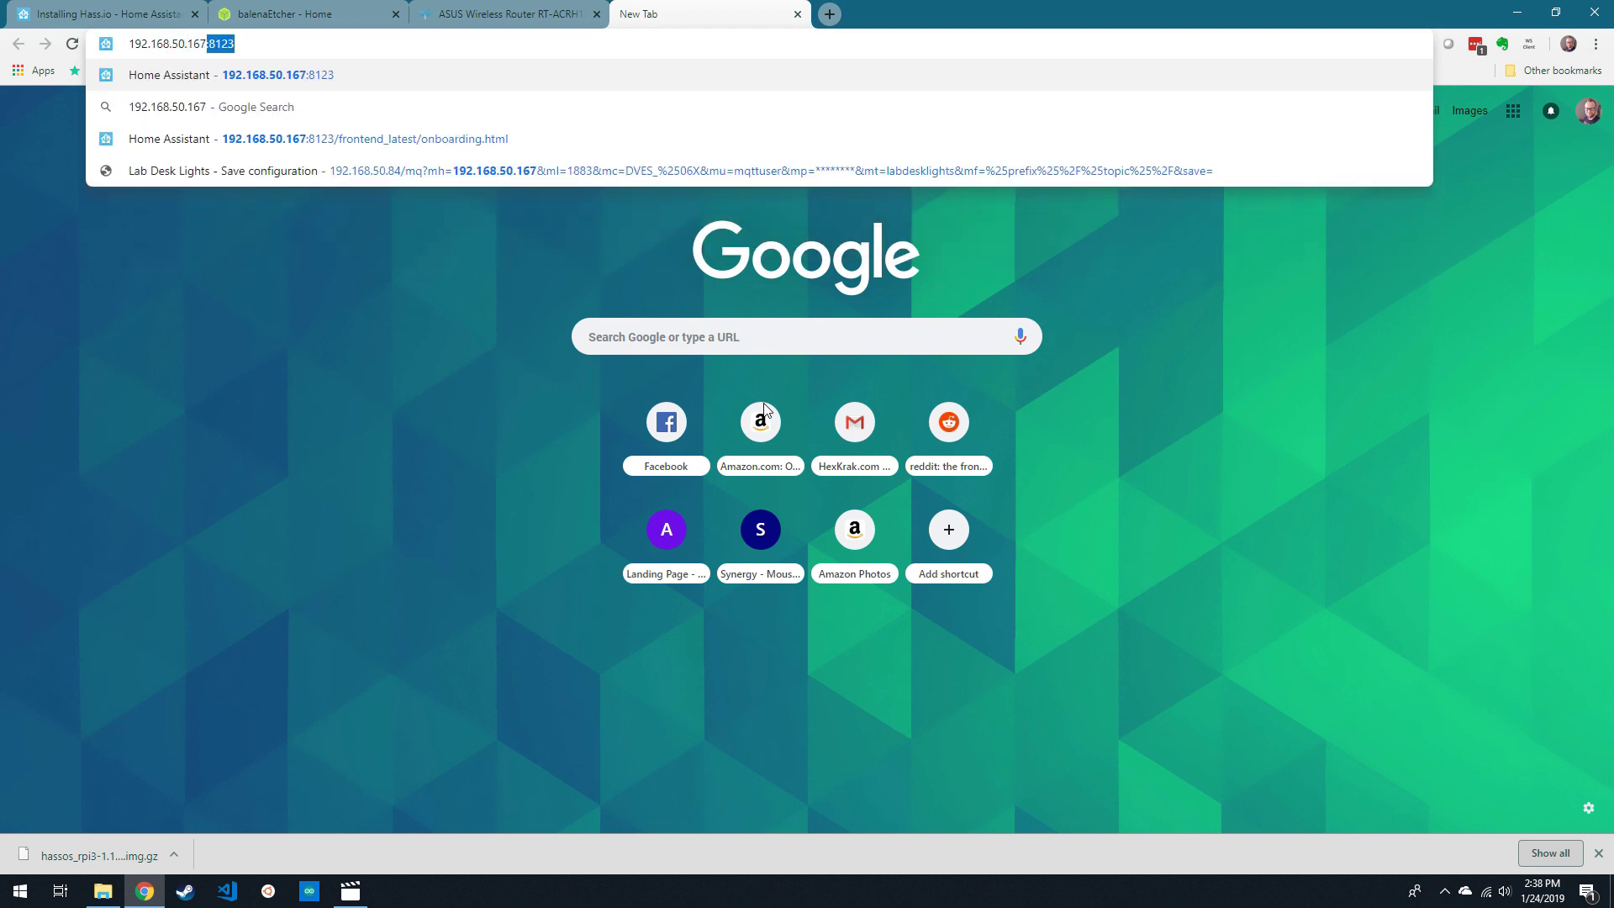
pyautogui.press('Return')
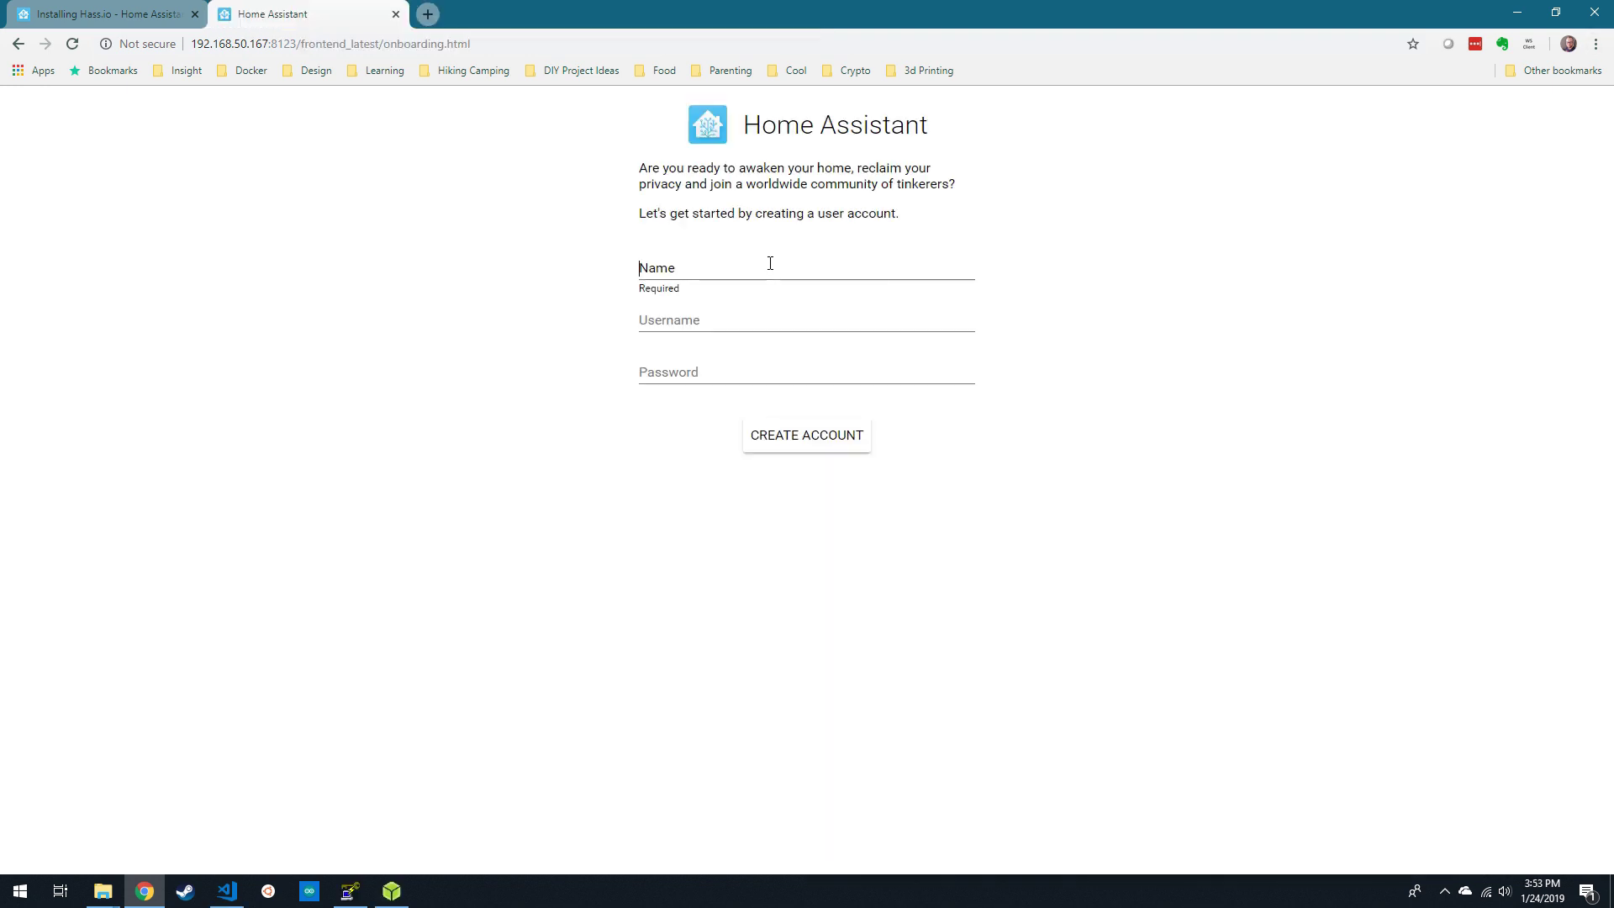
pyautogui.click(770, 263)
pyautogui.write('CuriouslyCory')
pyautogui.press('Tab')
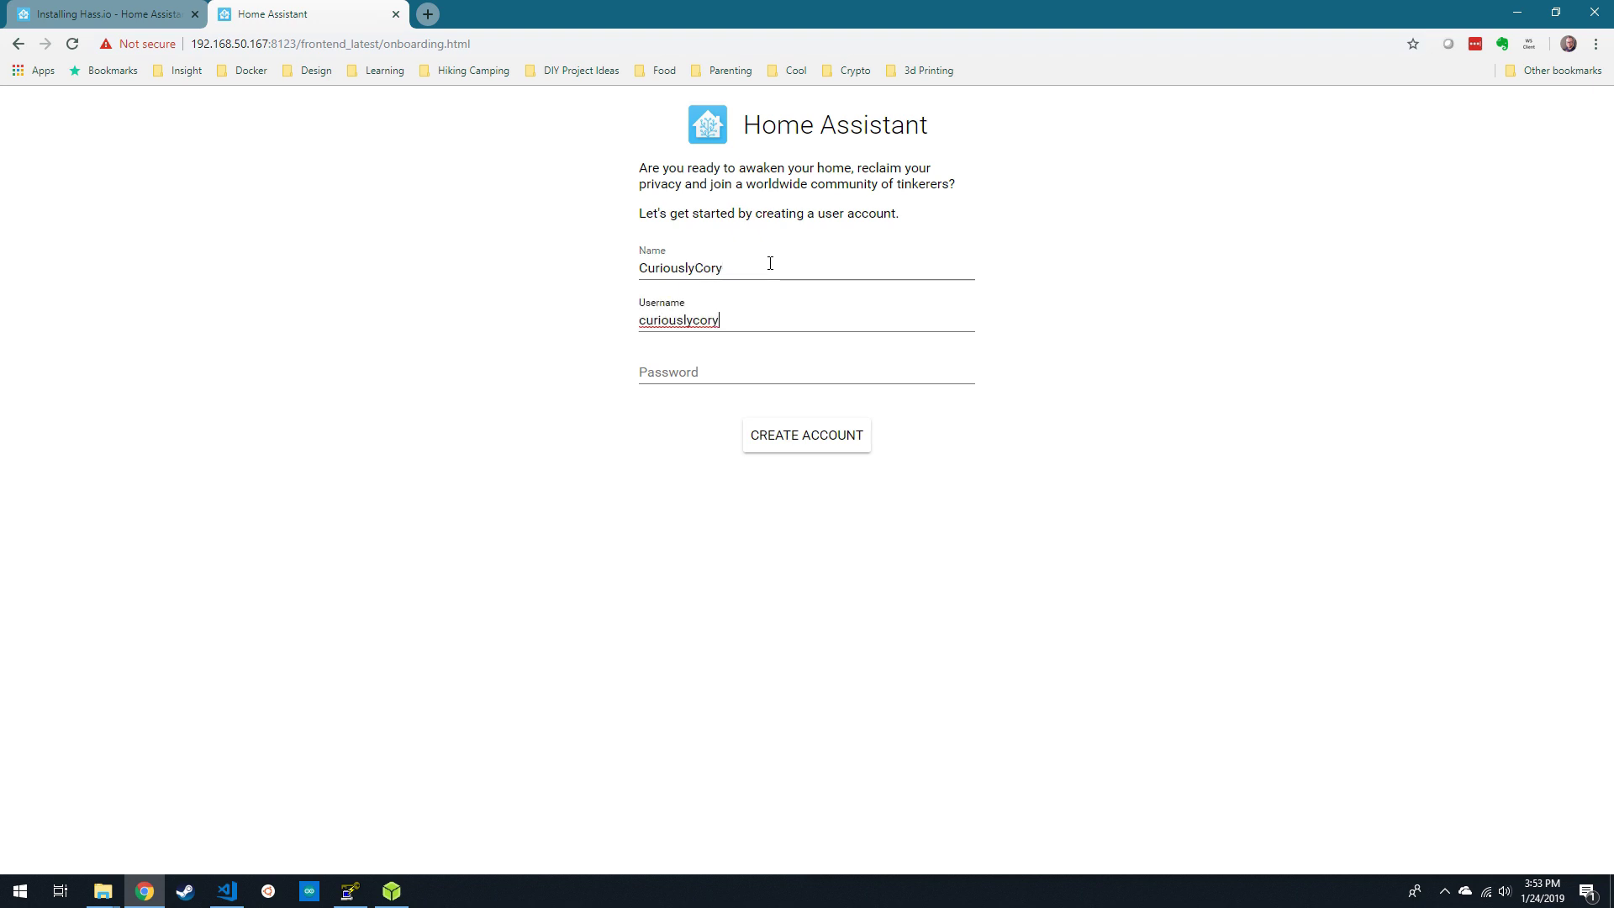
pyautogui.press('Tab')
pyautogui.write('••')
pyautogui.click(805, 435)
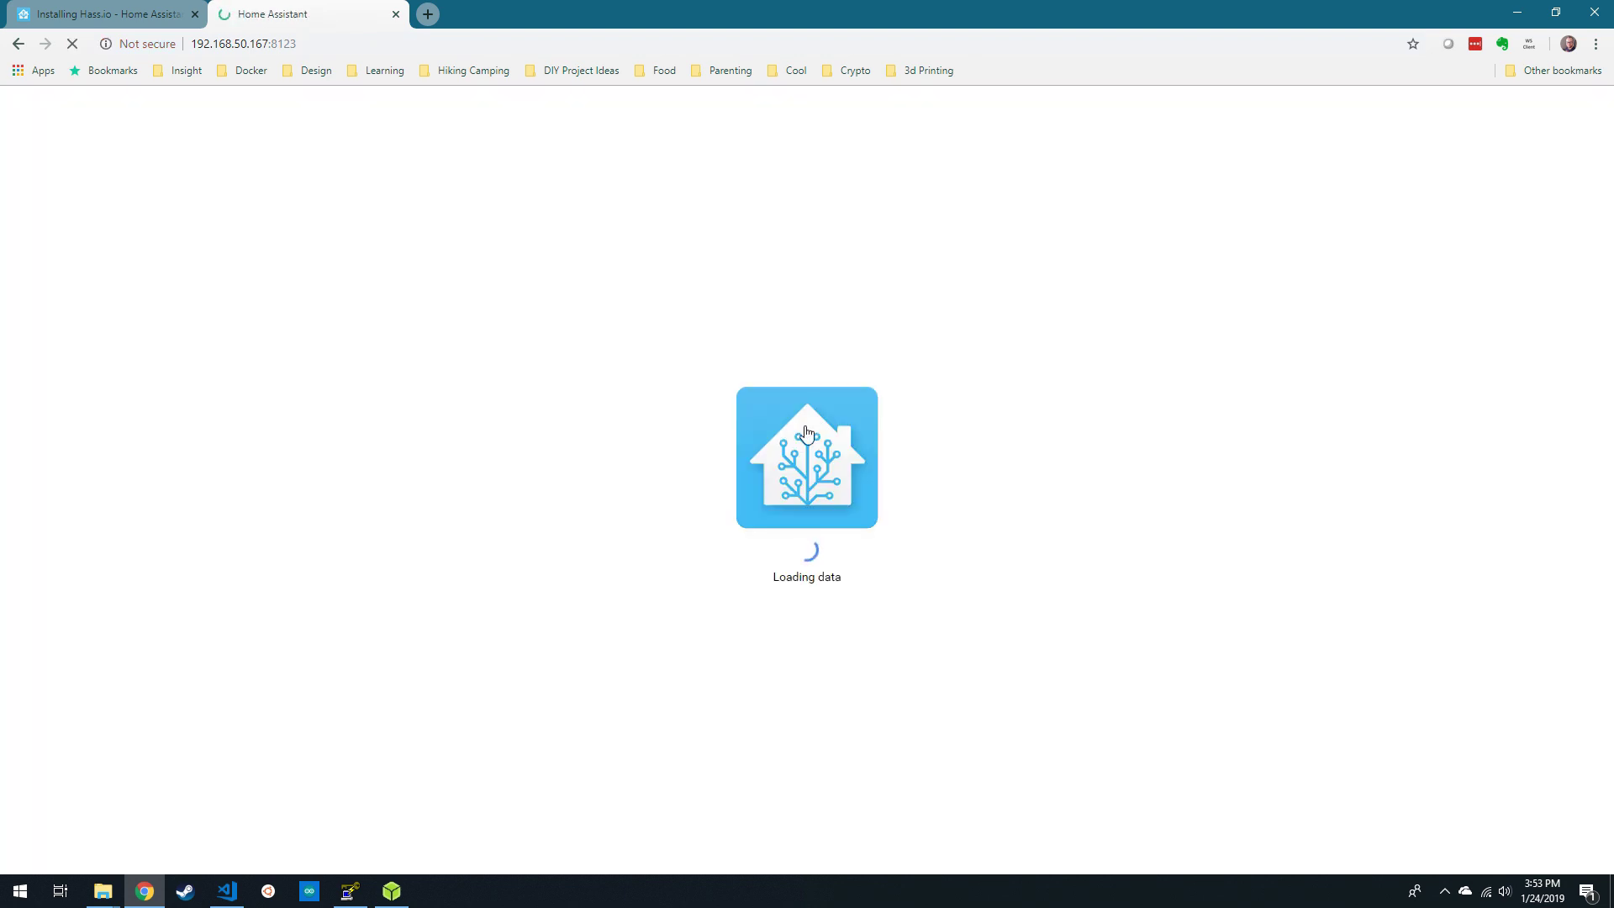
# - Log in with the new username and password and save the login in the browser
pyautogui.click(768, 243)
pyautogui.write('c')
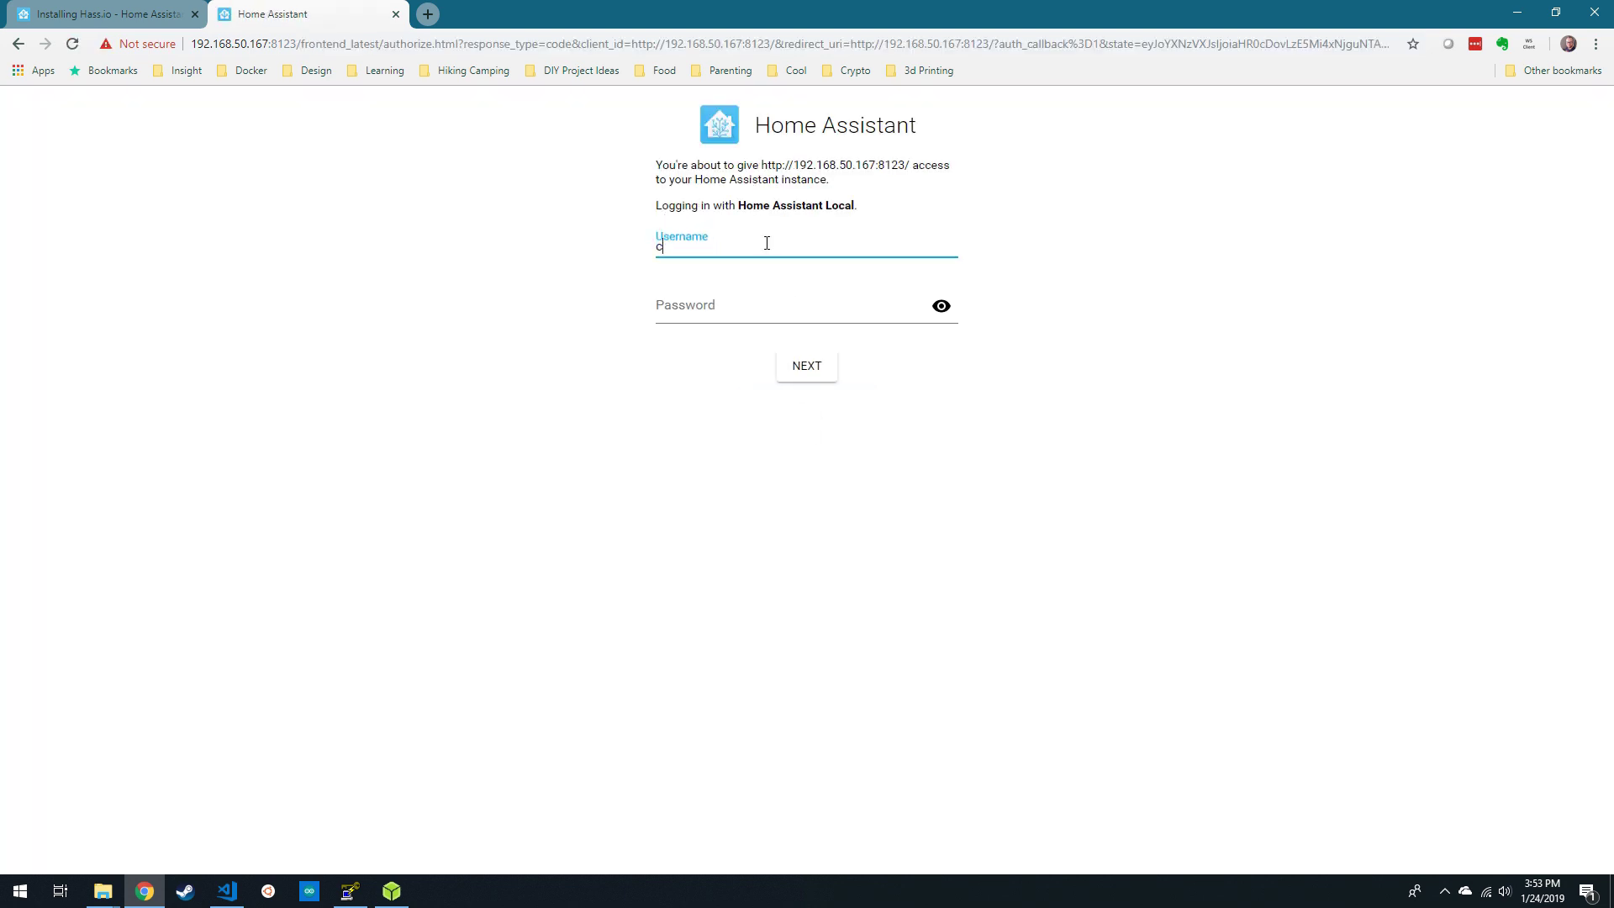
pyautogui.write('uriouslycory')
pyautogui.press('Tab')
pyautogui.hotkey('shift', 'Tab')
pyautogui.click(766, 243)
pyautogui.press('Tab')
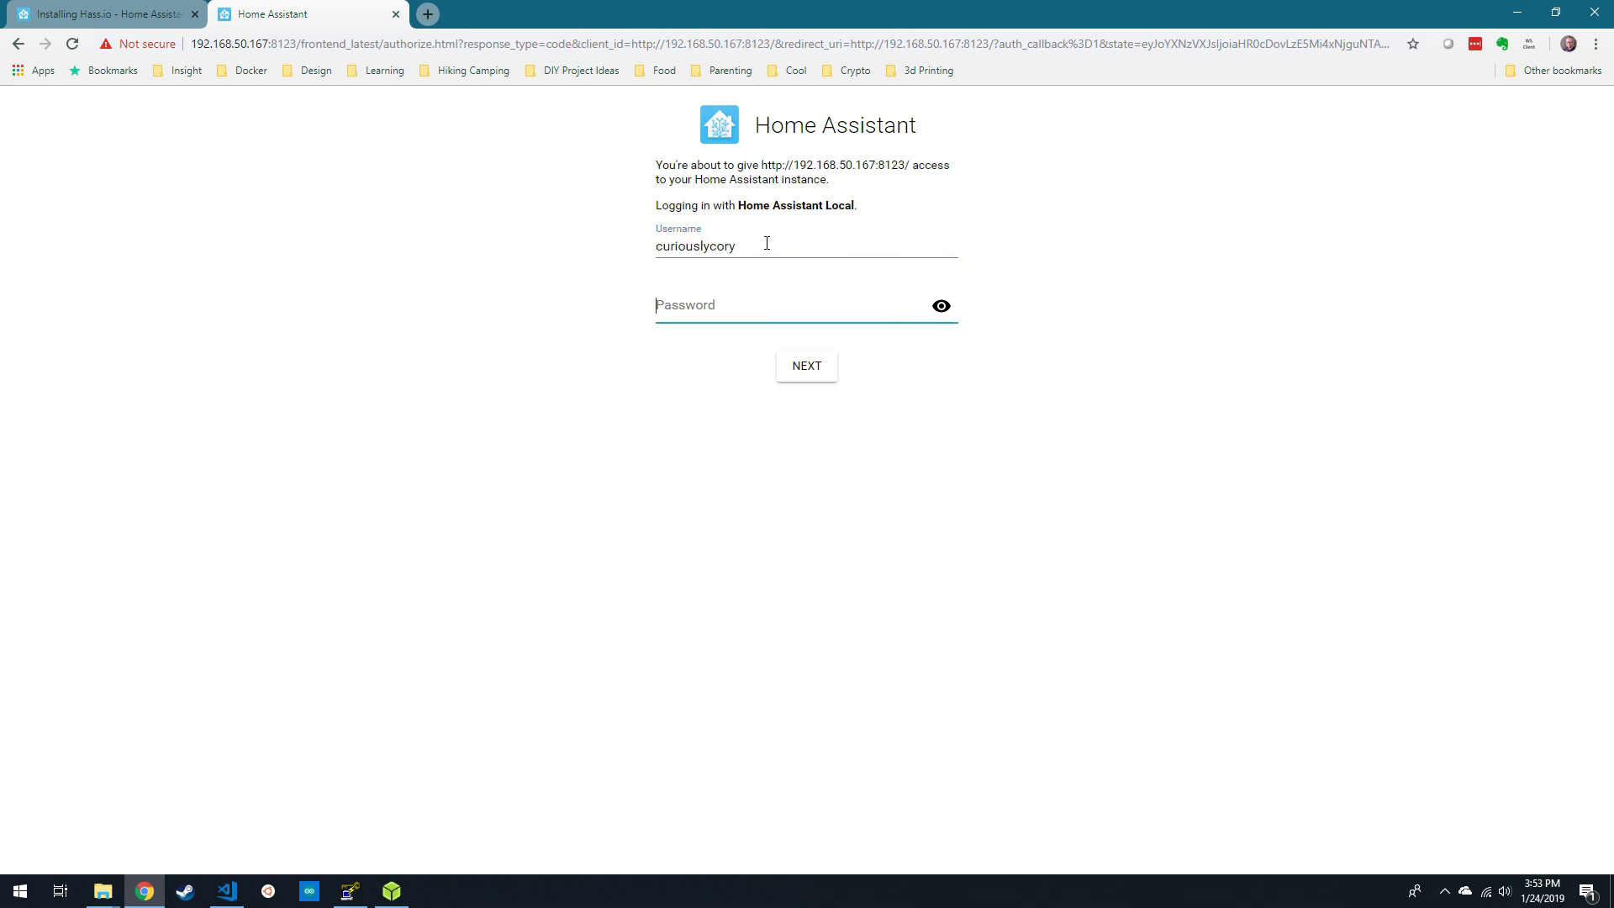
pyautogui.write('***')
pyautogui.press('Return')
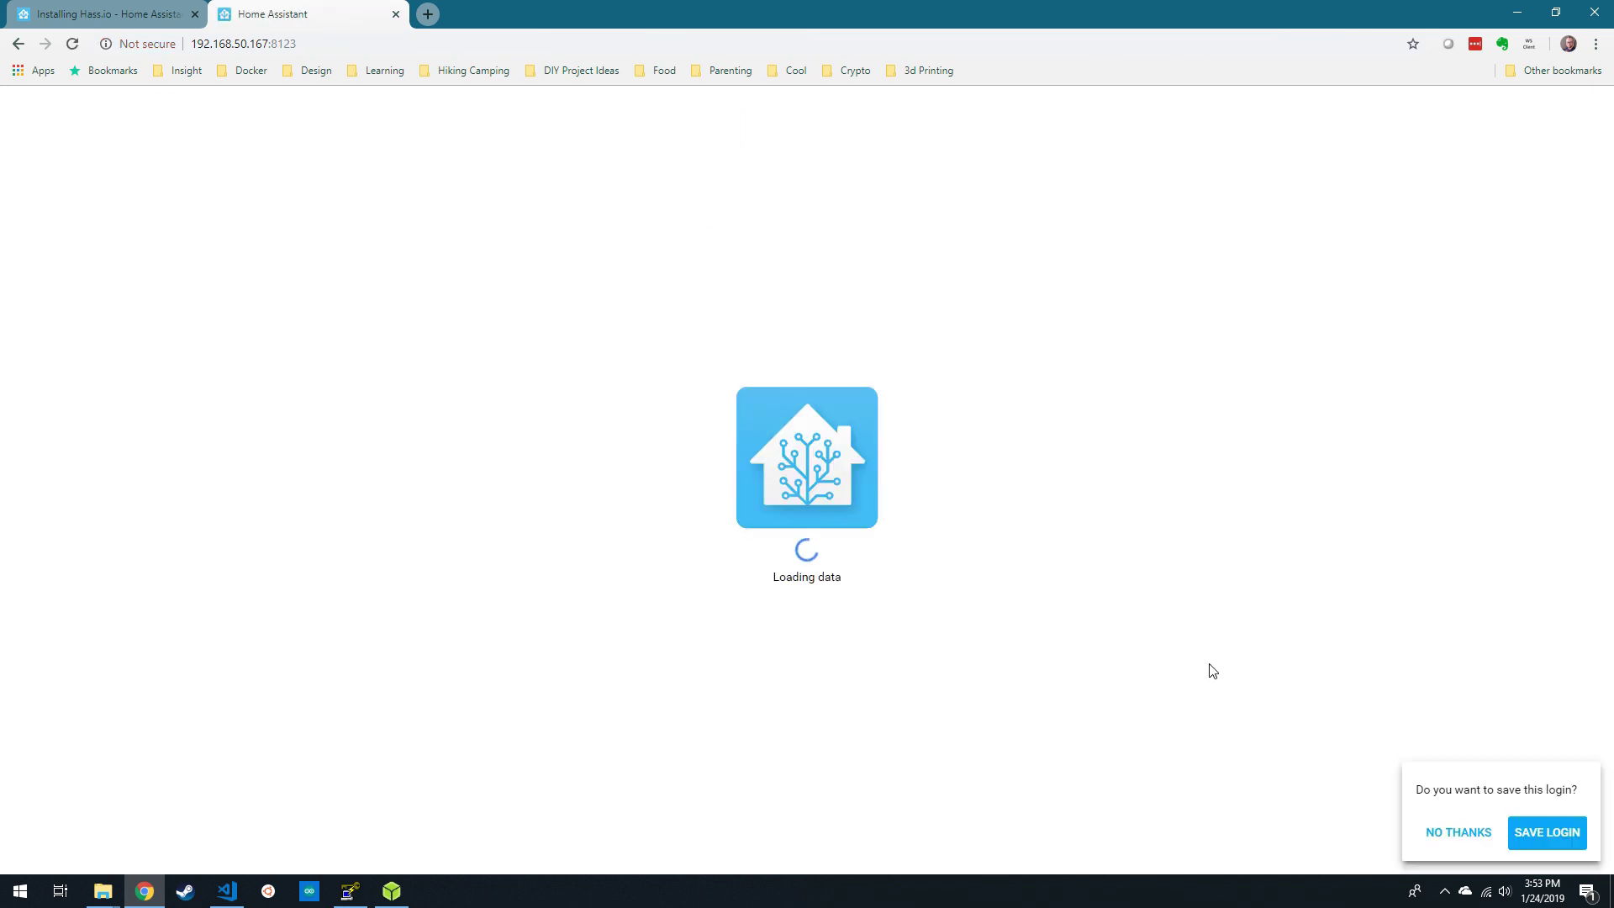
pyautogui.click(1551, 836)
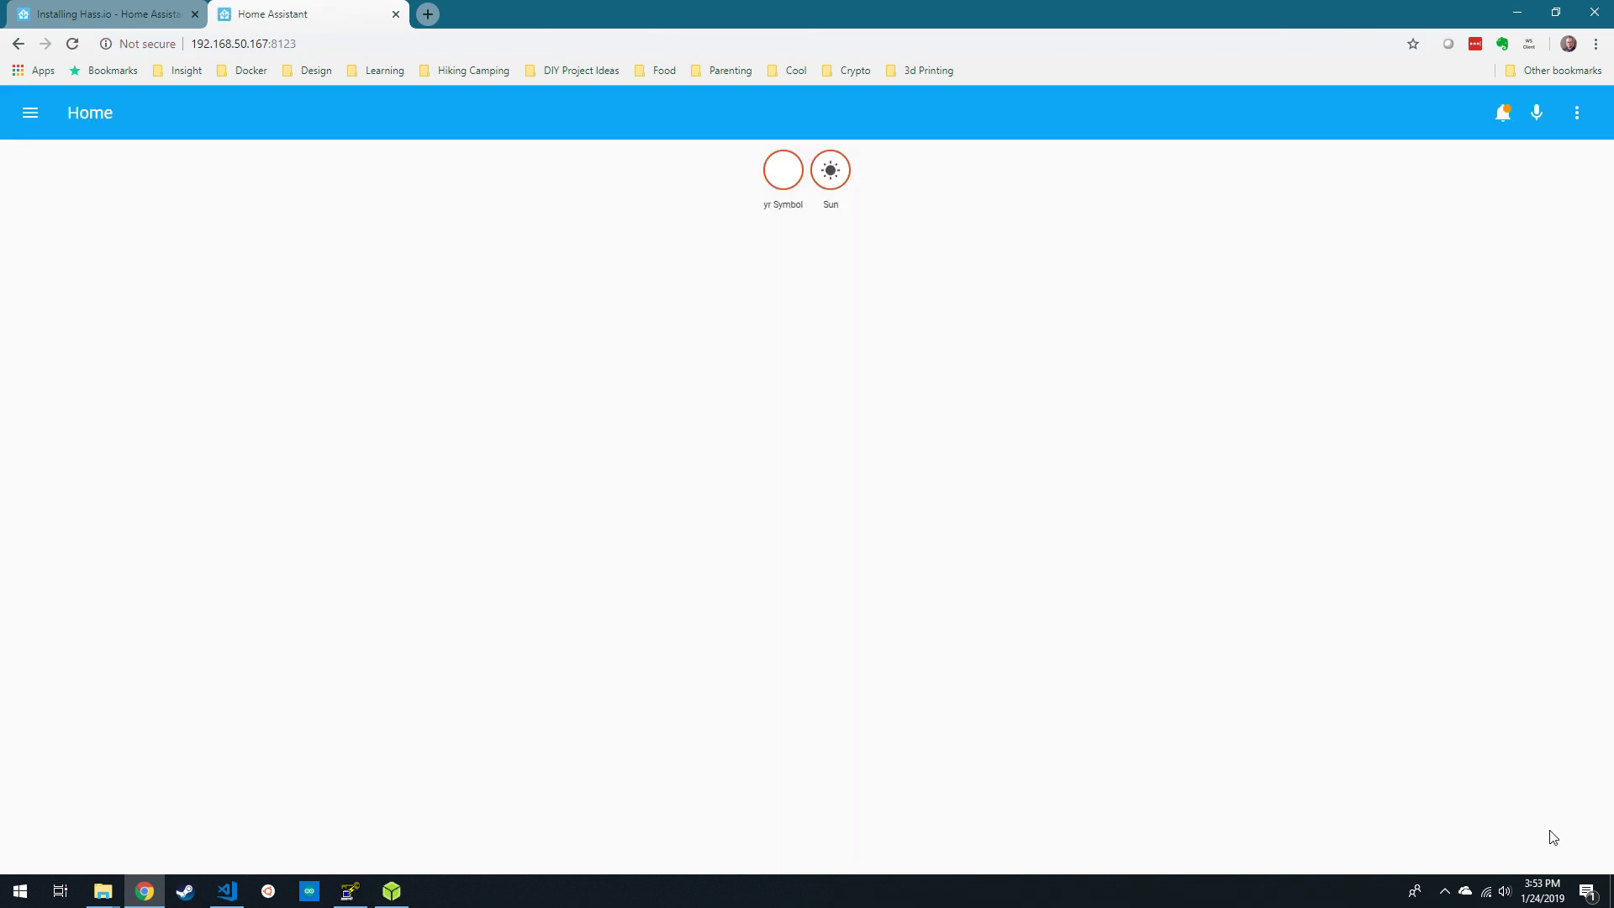
pyautogui.click(33, 115)
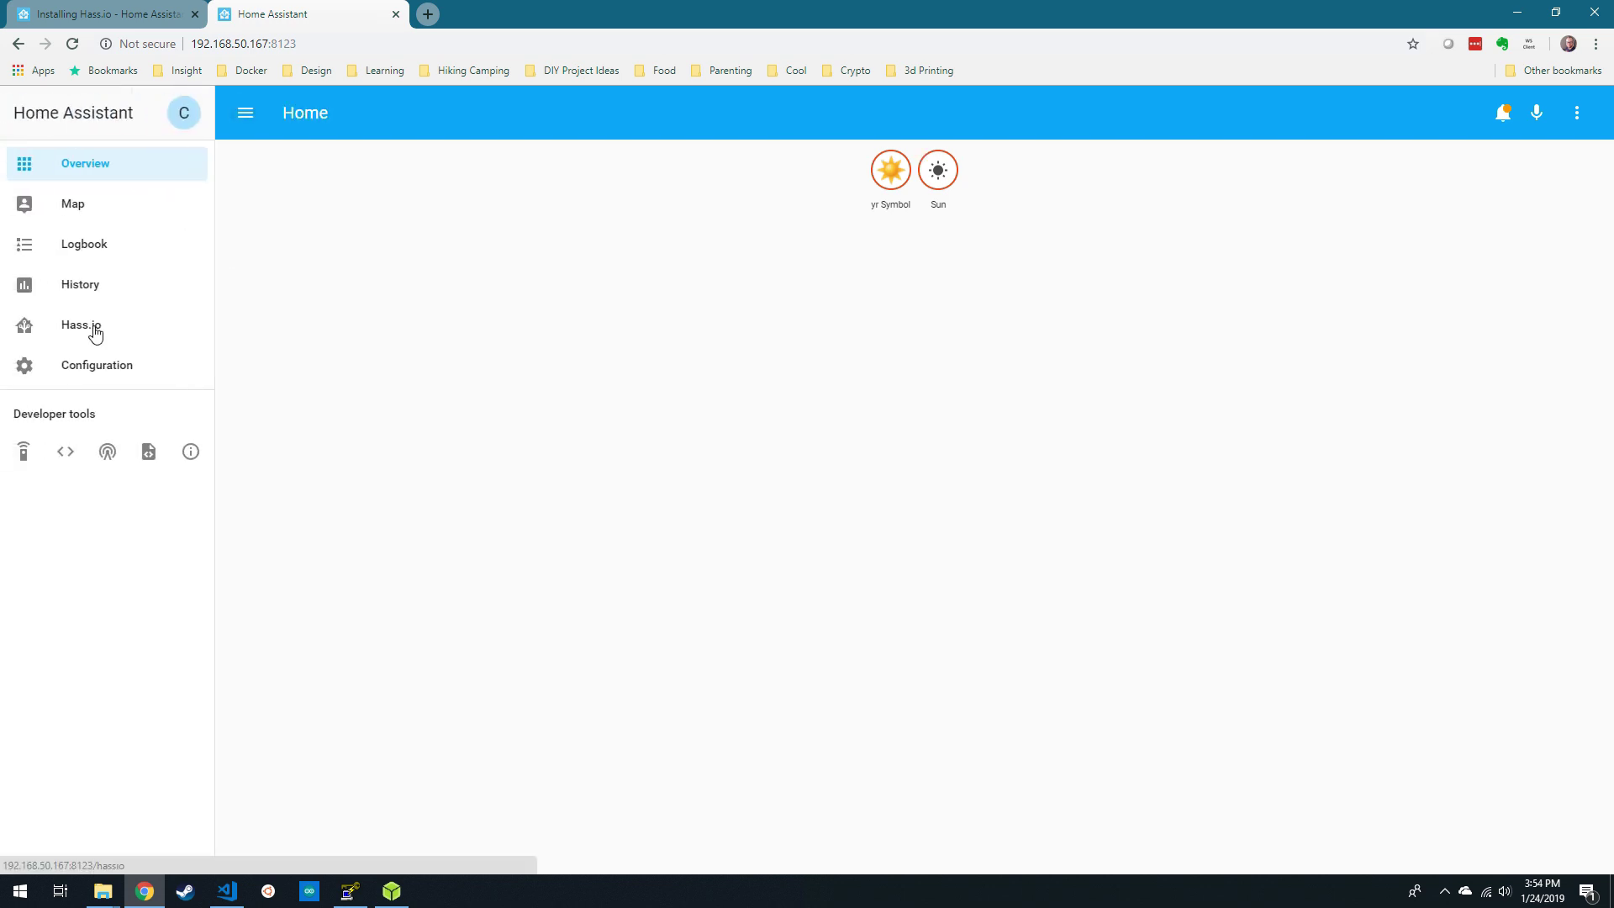
# - Open the Samba share add-on from the Hass.io add-on store
pyautogui.click(95, 334)
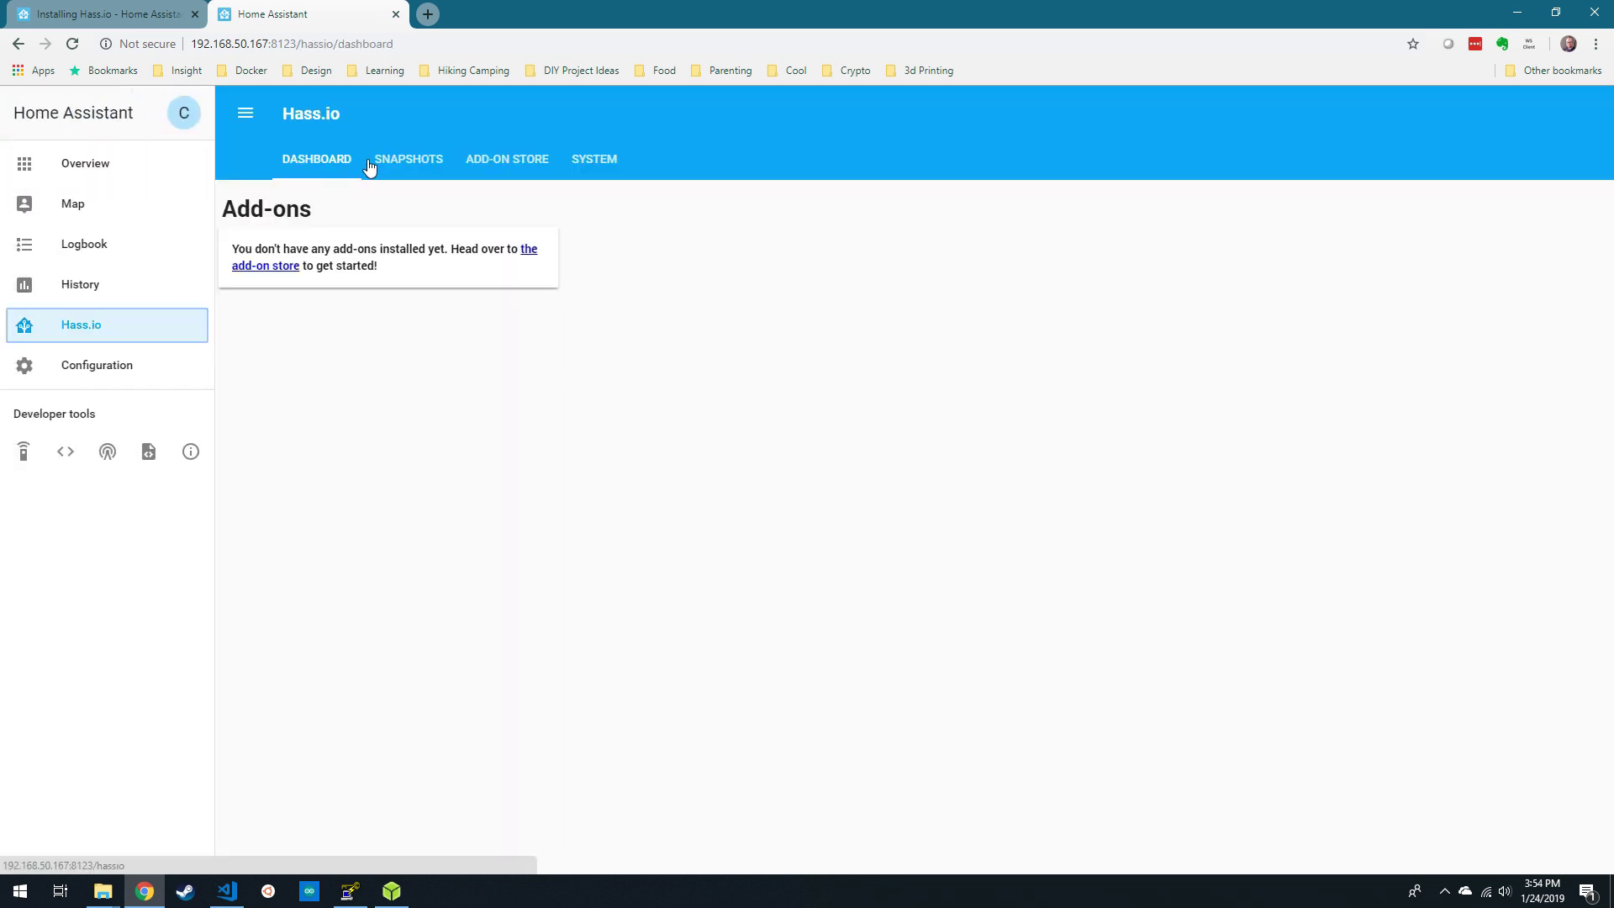
pyautogui.click(525, 160)
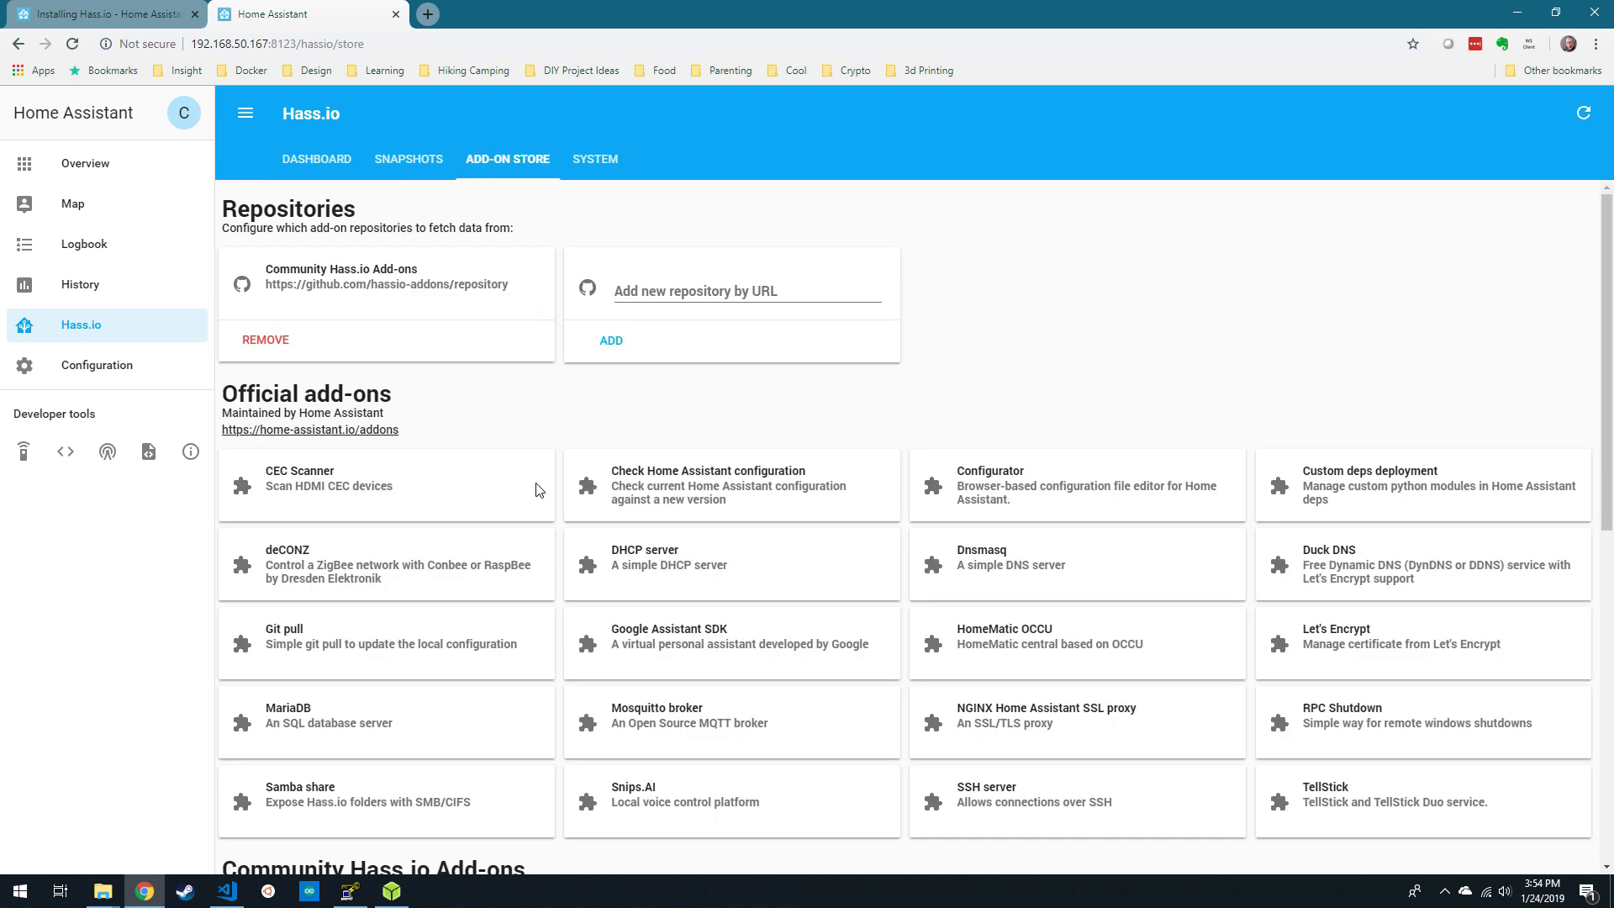
pyautogui.click(385, 806)
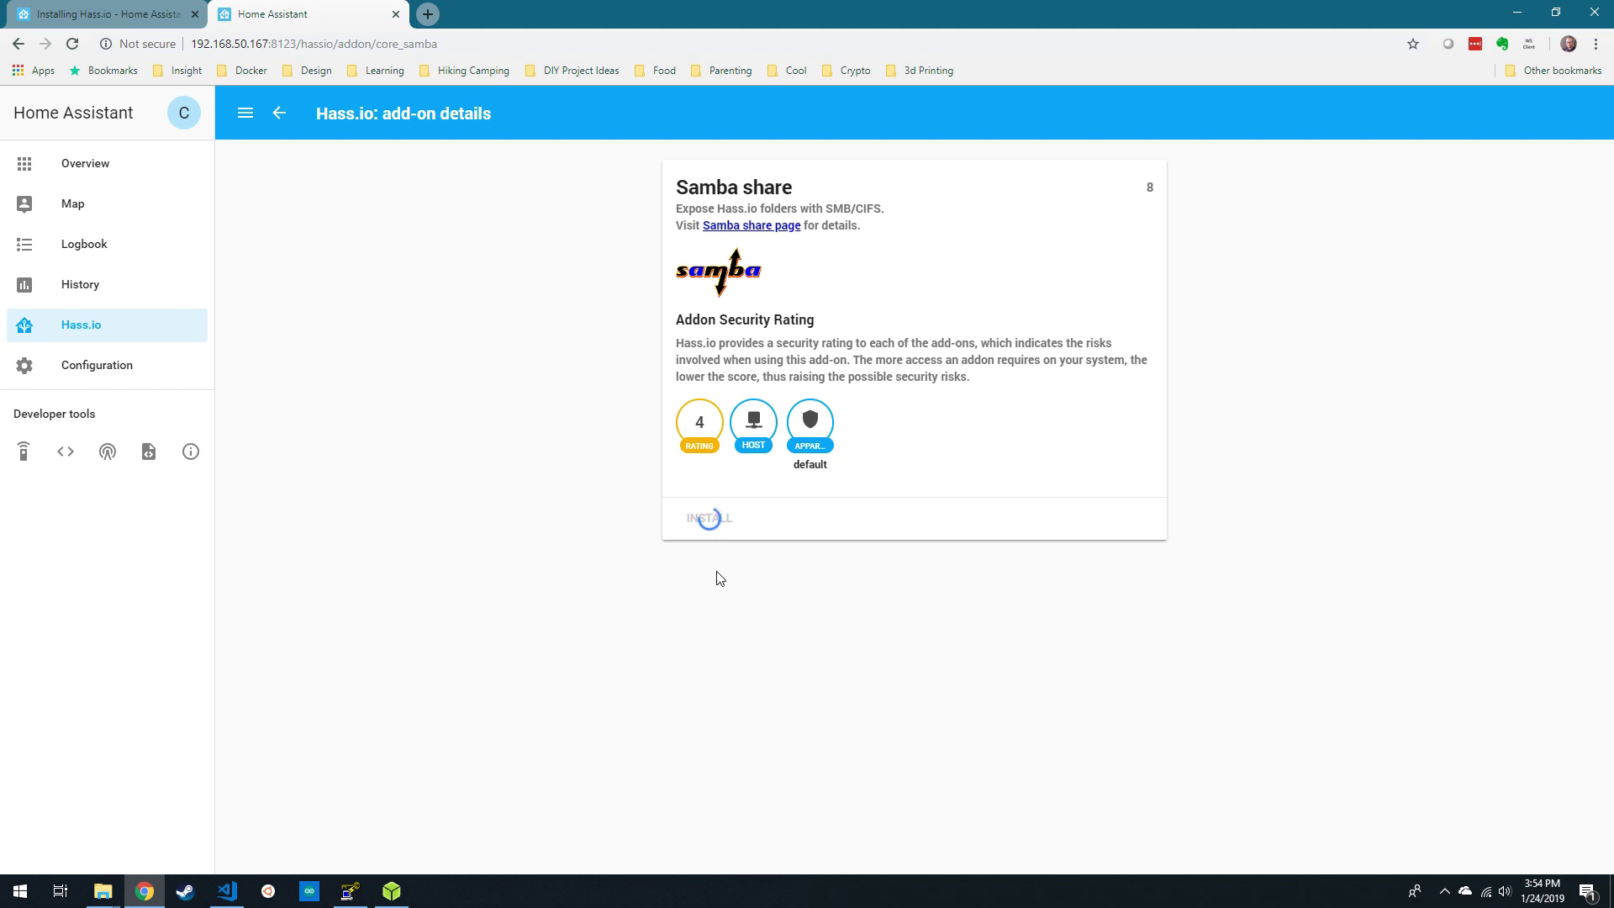
# - Give Samba a quoted password and change the allowed subnet to 192.168.50.0/16
pyautogui.scroll(-3, 721, 578)
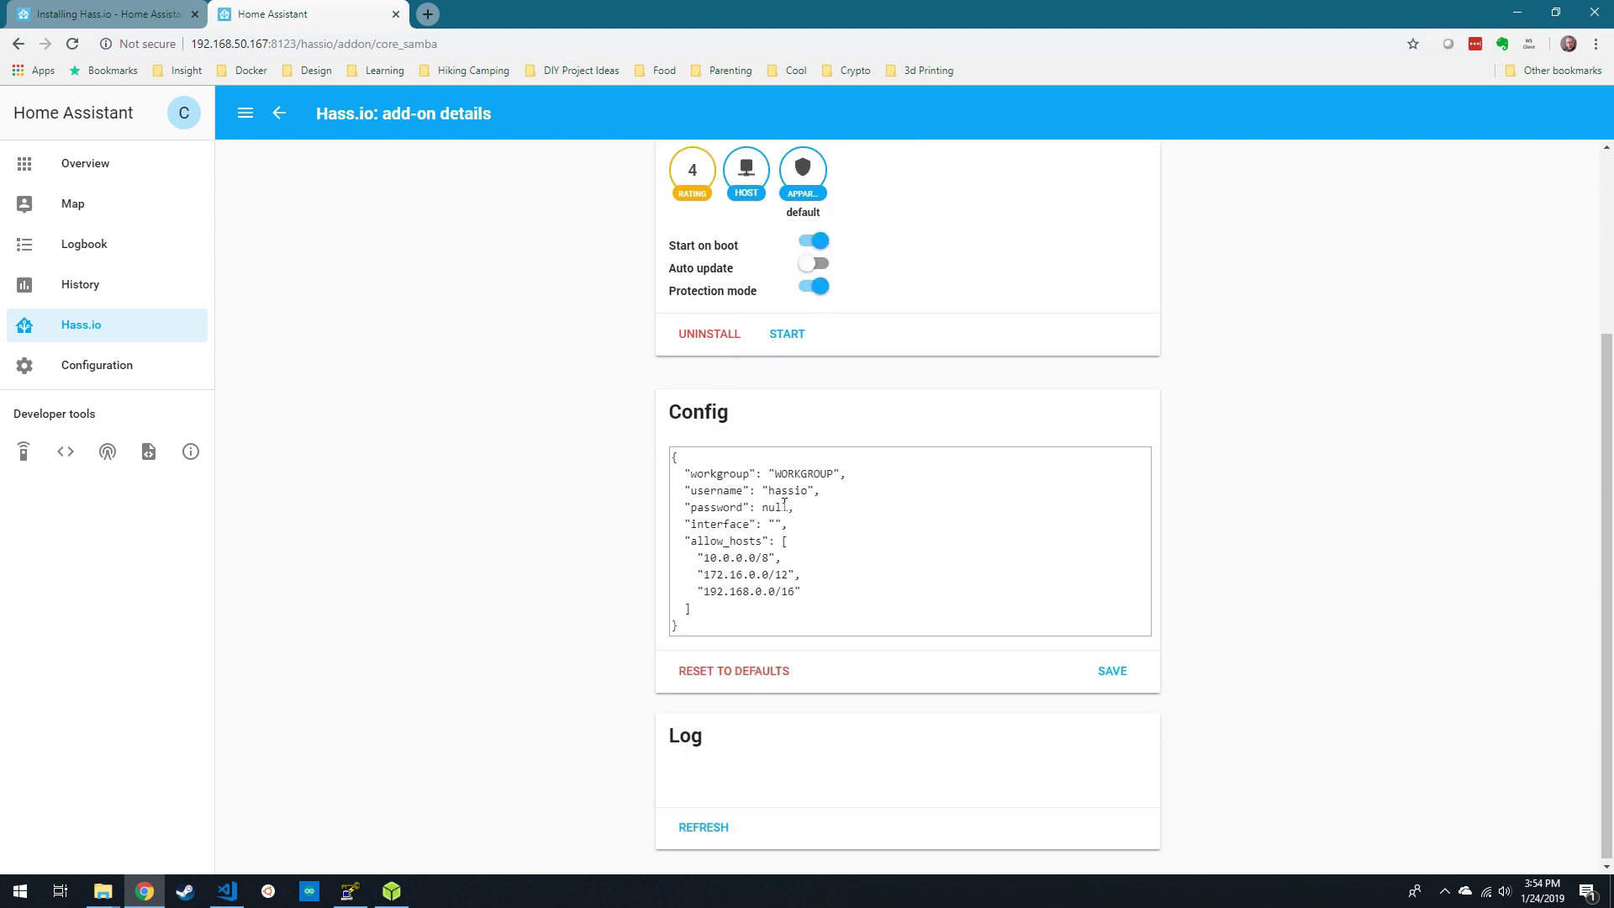
pyautogui.doubleClick(784, 506)
pyautogui.write('"')
pyautogui.write('userpassword')
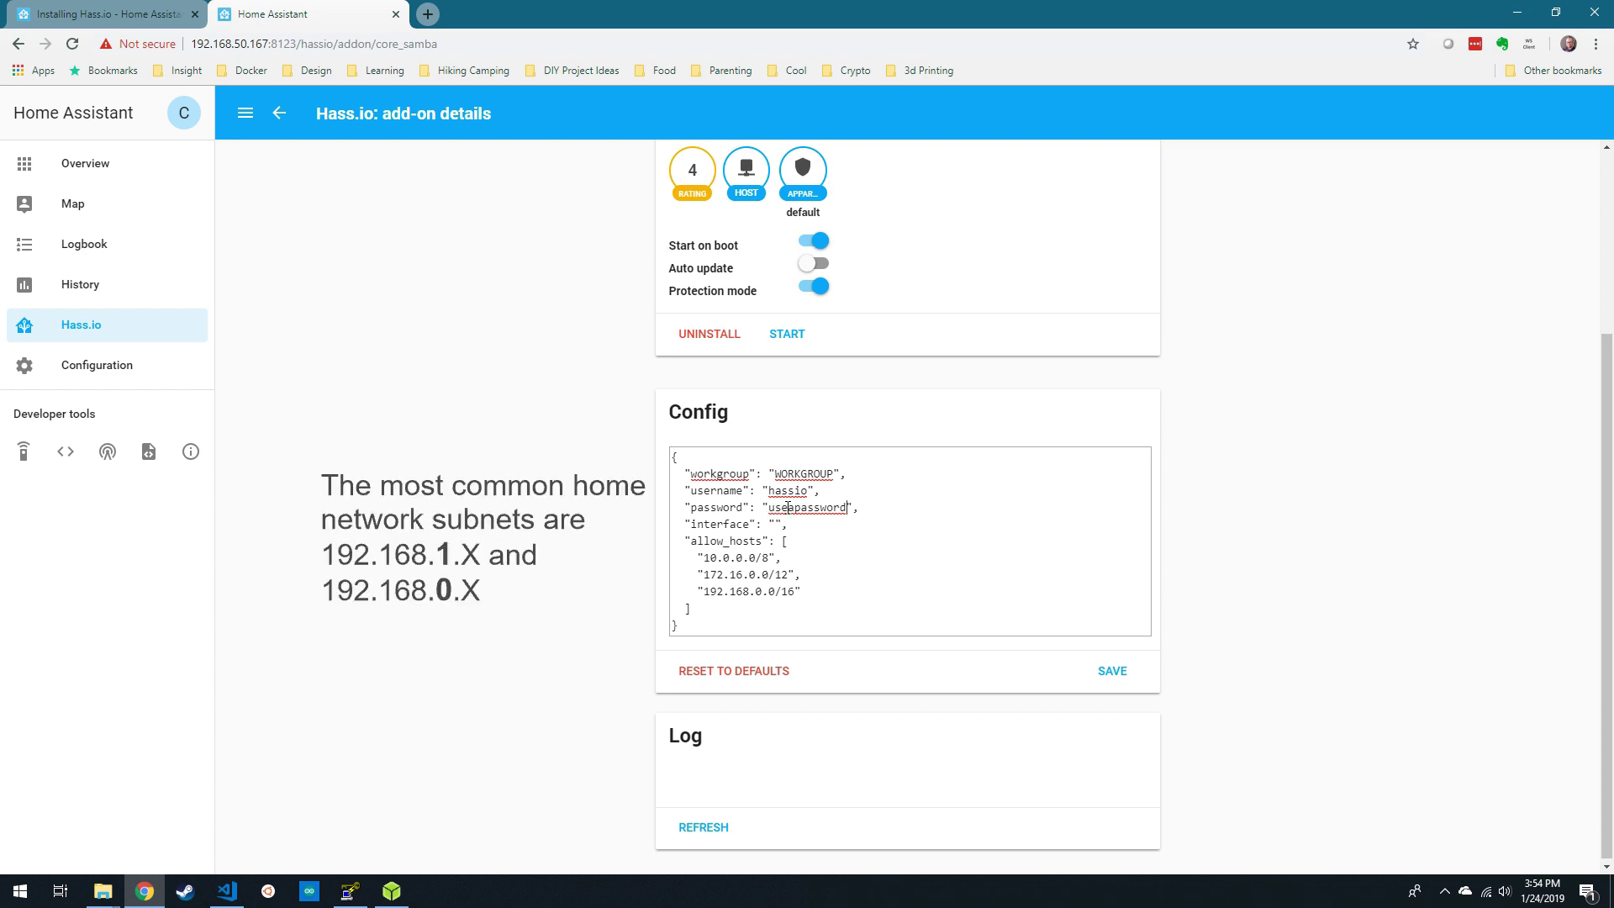
pyautogui.doubleClick(761, 593)
pyautogui.click(762, 592)
pyautogui.press('BackSpace')
pyautogui.write('50')
# - Save the Samba share configuration and start the add-on
pyautogui.click(1113, 669)
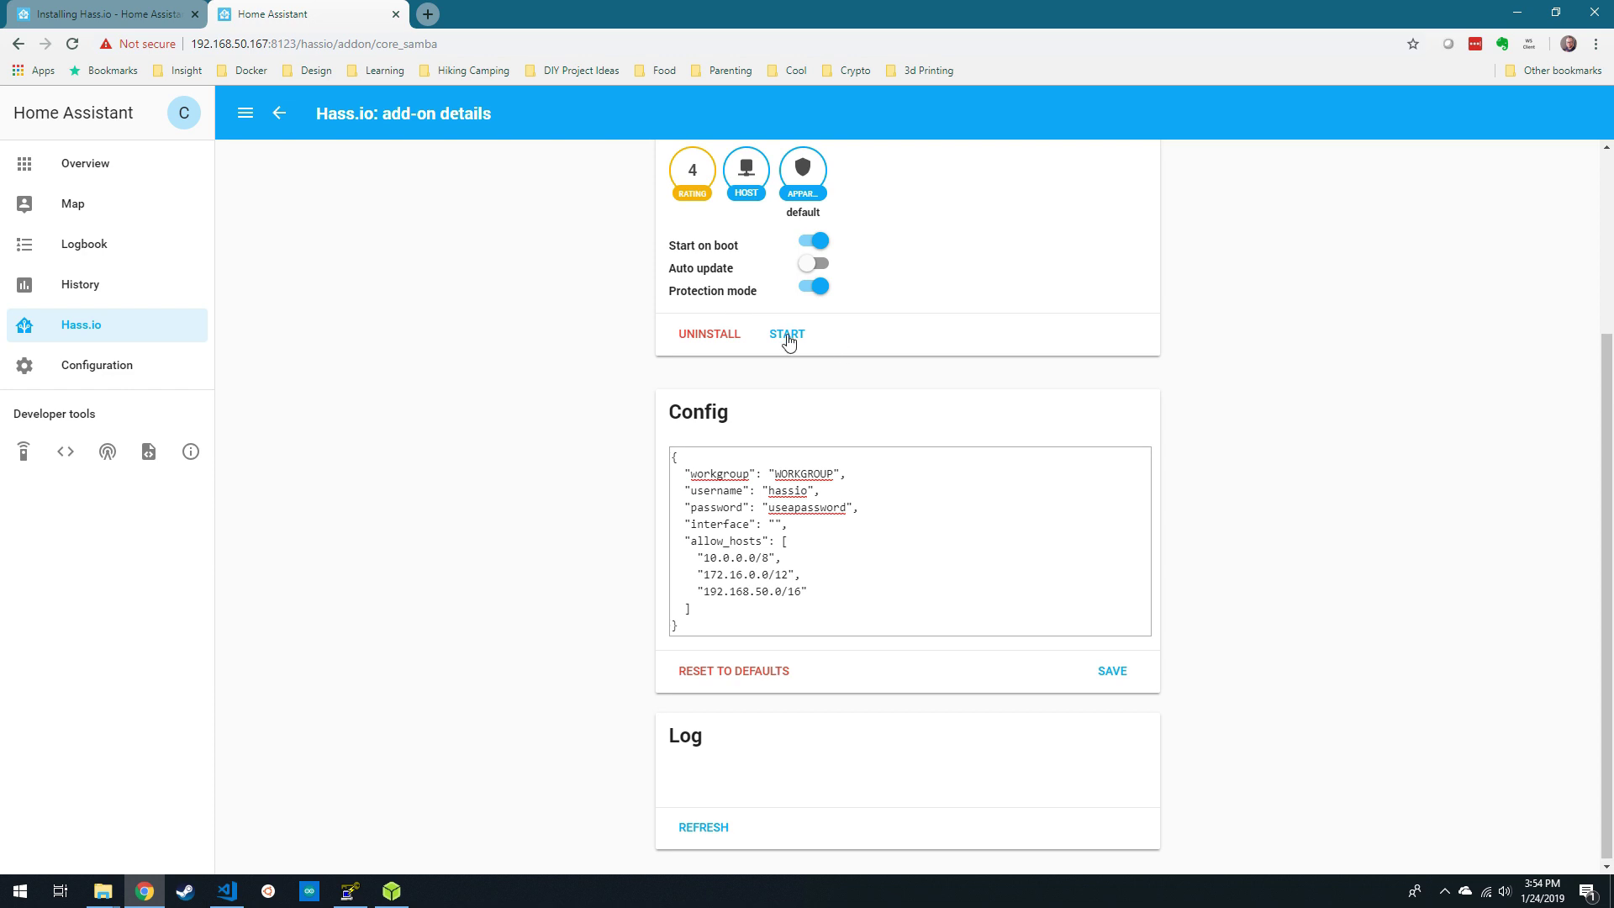
pyautogui.click(789, 335)
pyautogui.press('super+r')
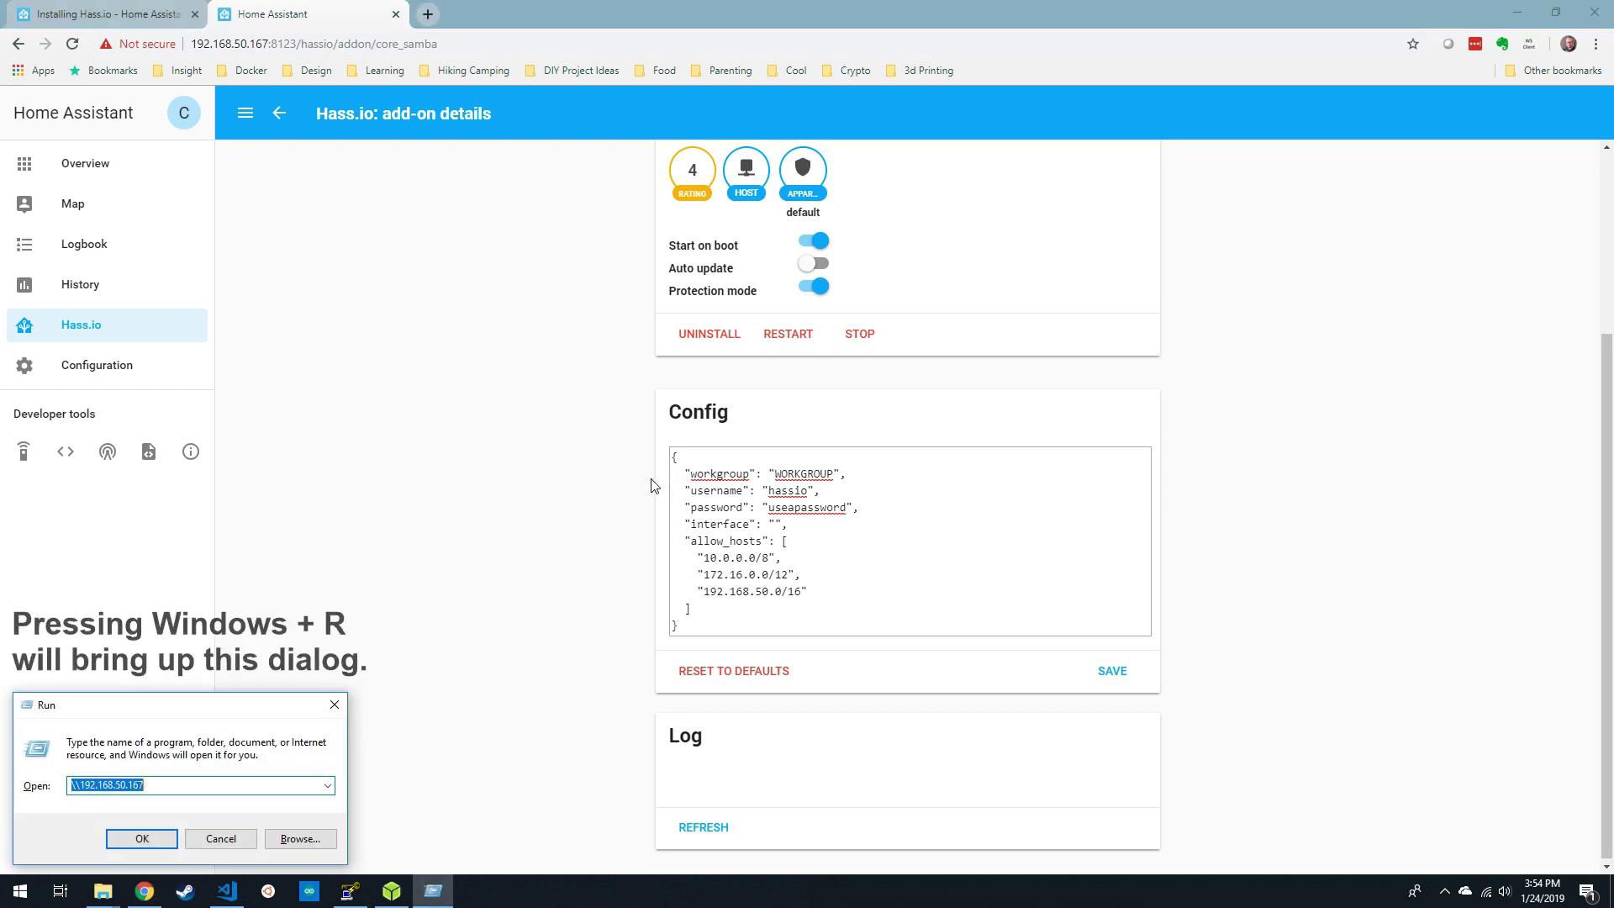
# - Open the config folder on \\192.168.50.167 in Visual Studio Code
pyautogui.write('\\\\')
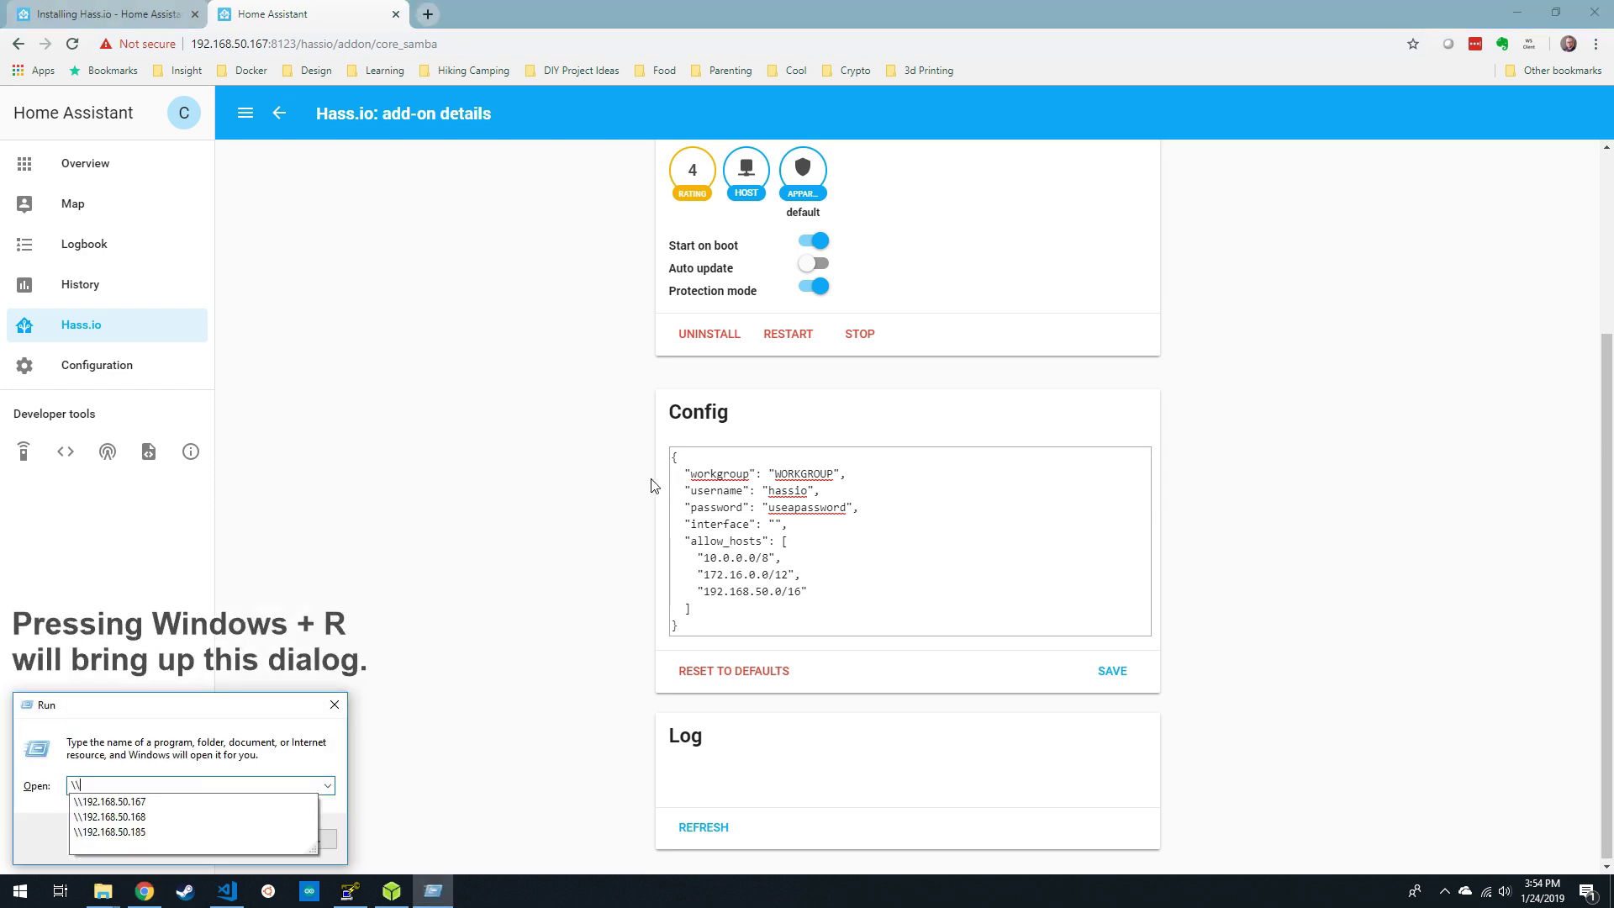
pyautogui.write('192.168.50.06')
pyautogui.press('BackSpace')
pyautogui.press('BackSpace')
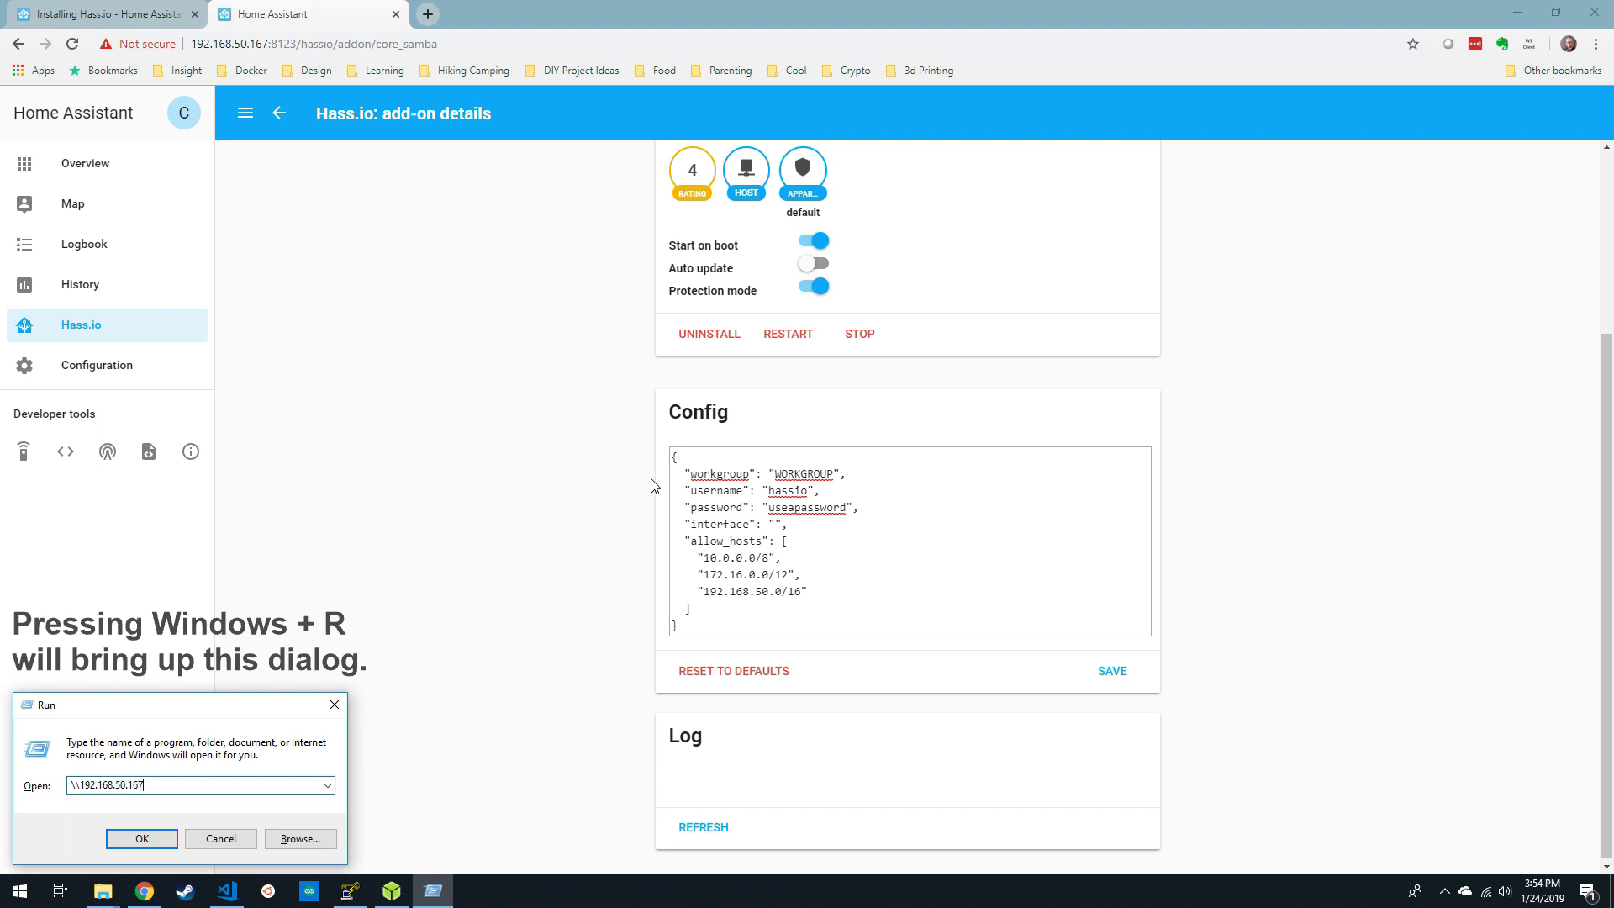
pyautogui.press('Return')
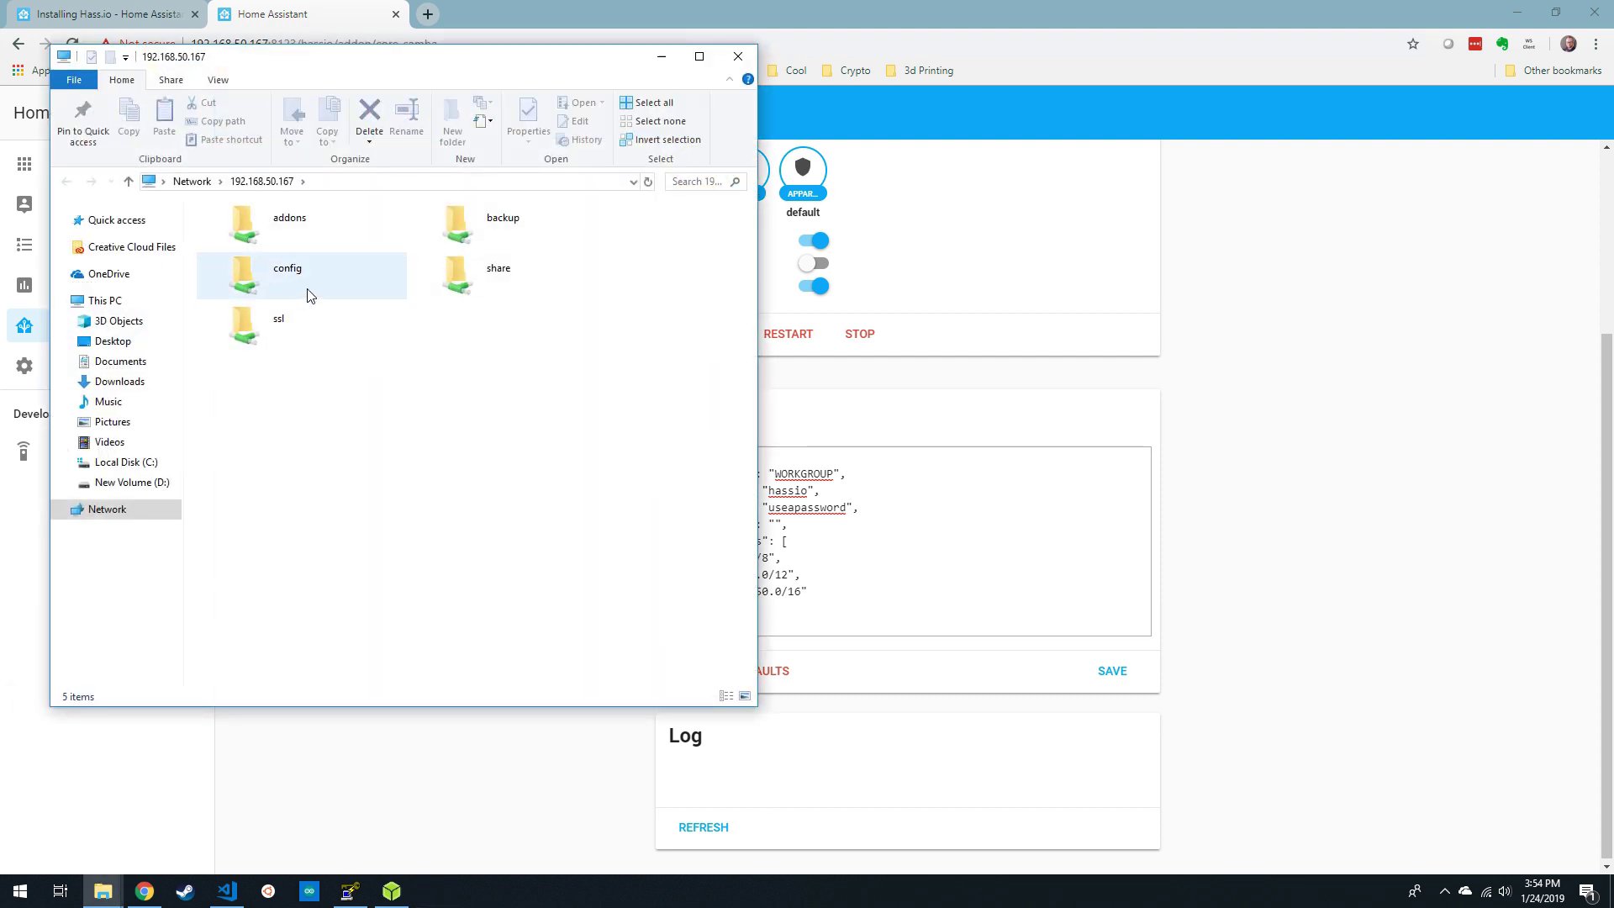
pyautogui.moveTo(370, 61); pyautogui.dragTo(720, 86)
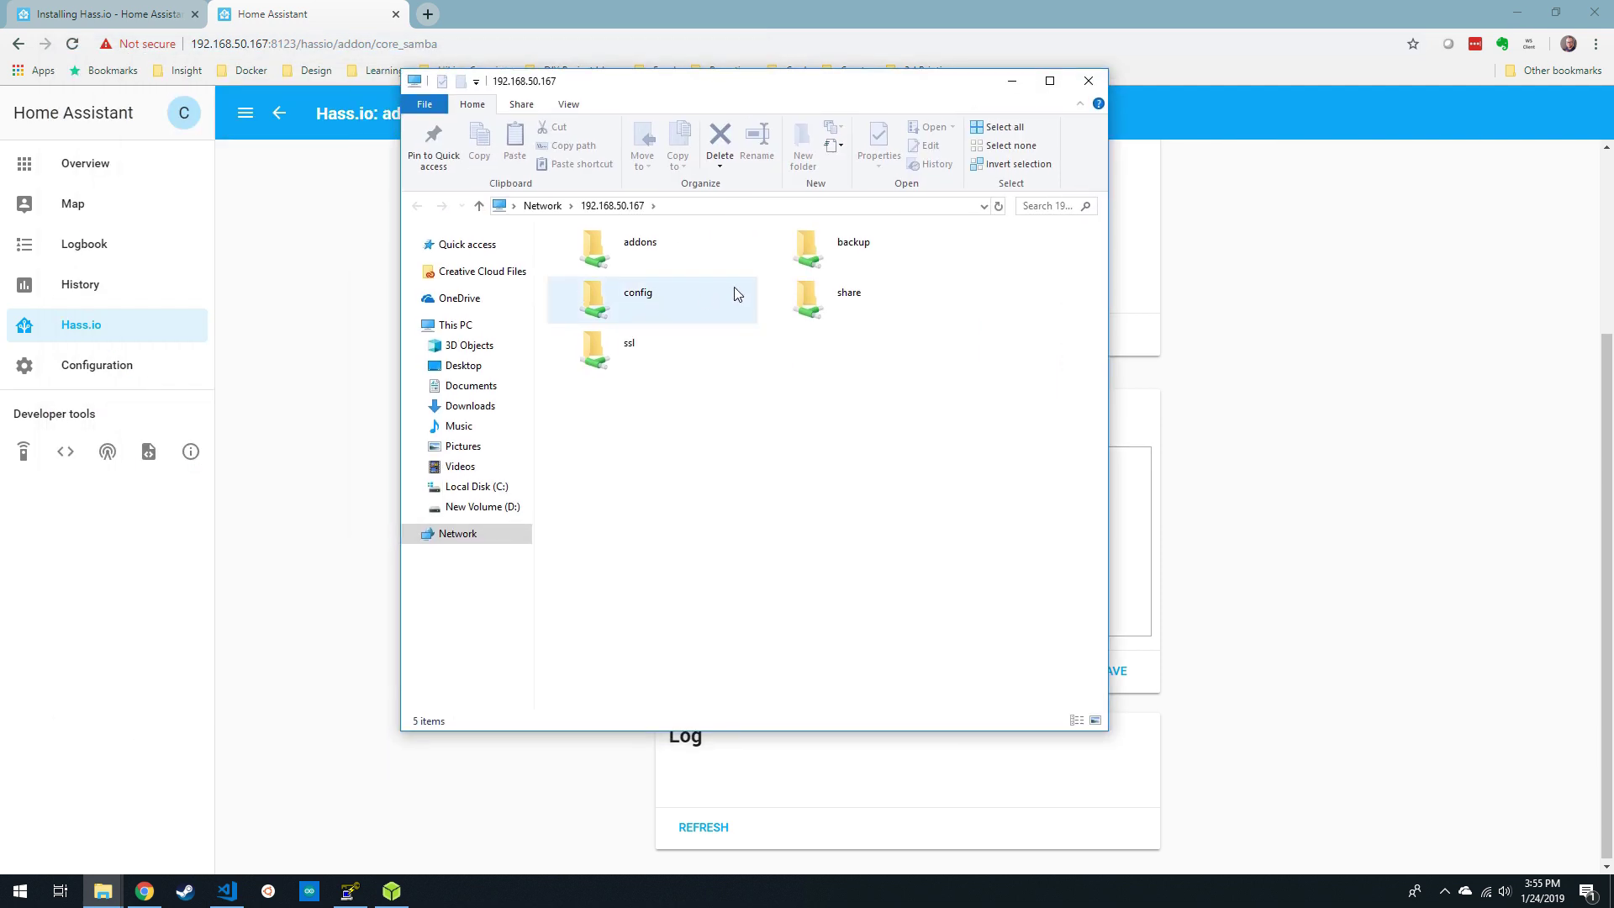
pyautogui.doubleClick(673, 294)
pyautogui.rightClick(598, 515)
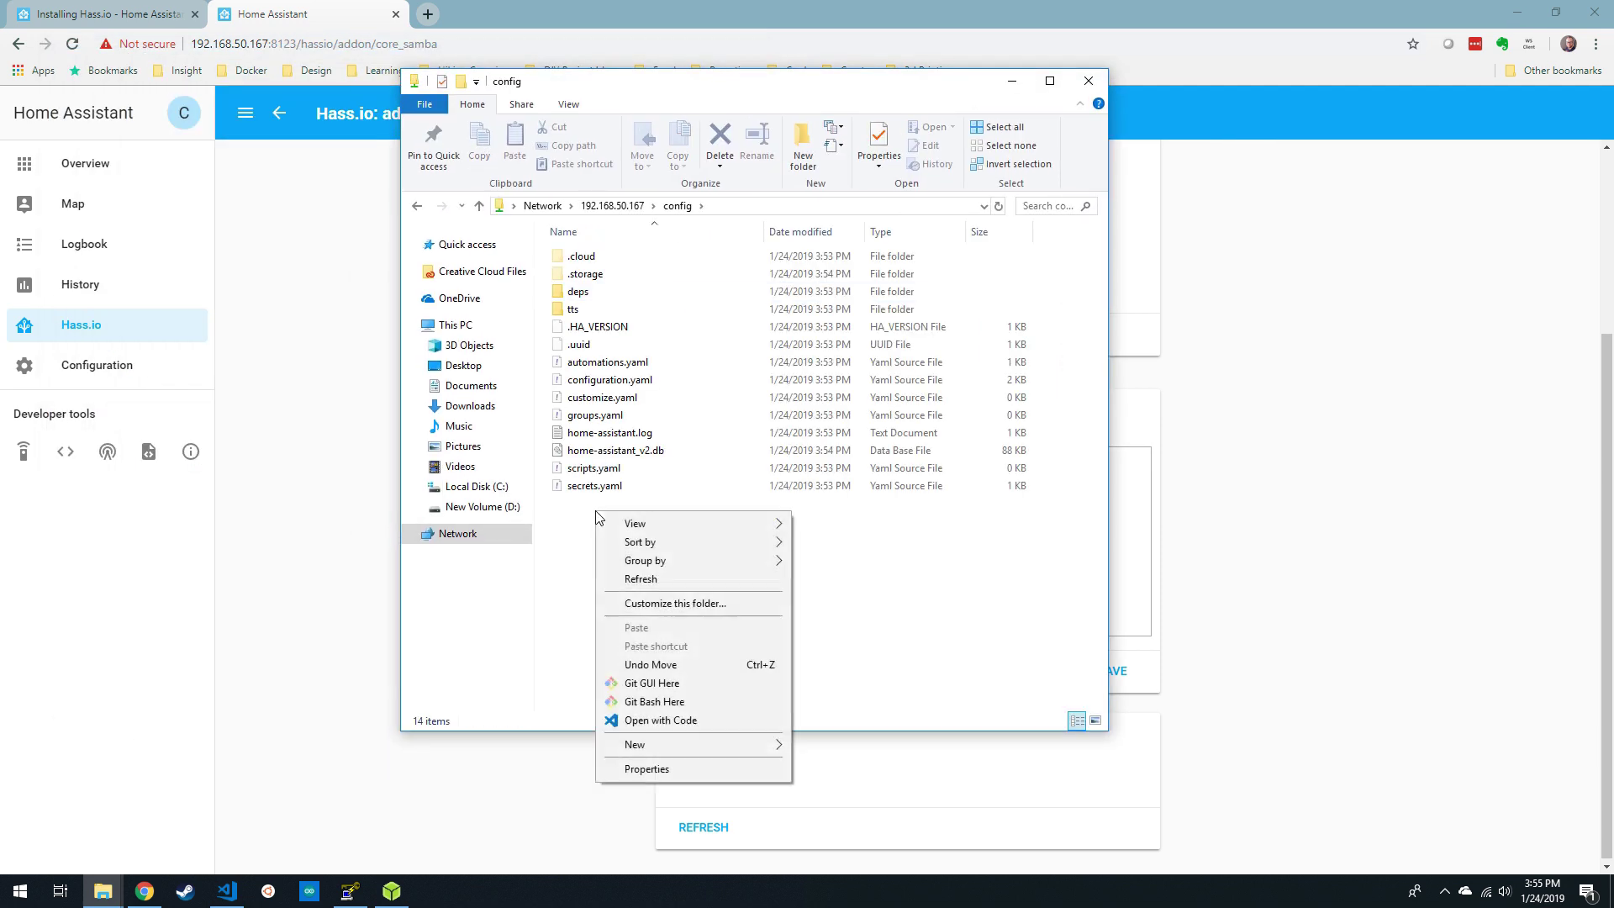
pyautogui.click(667, 721)
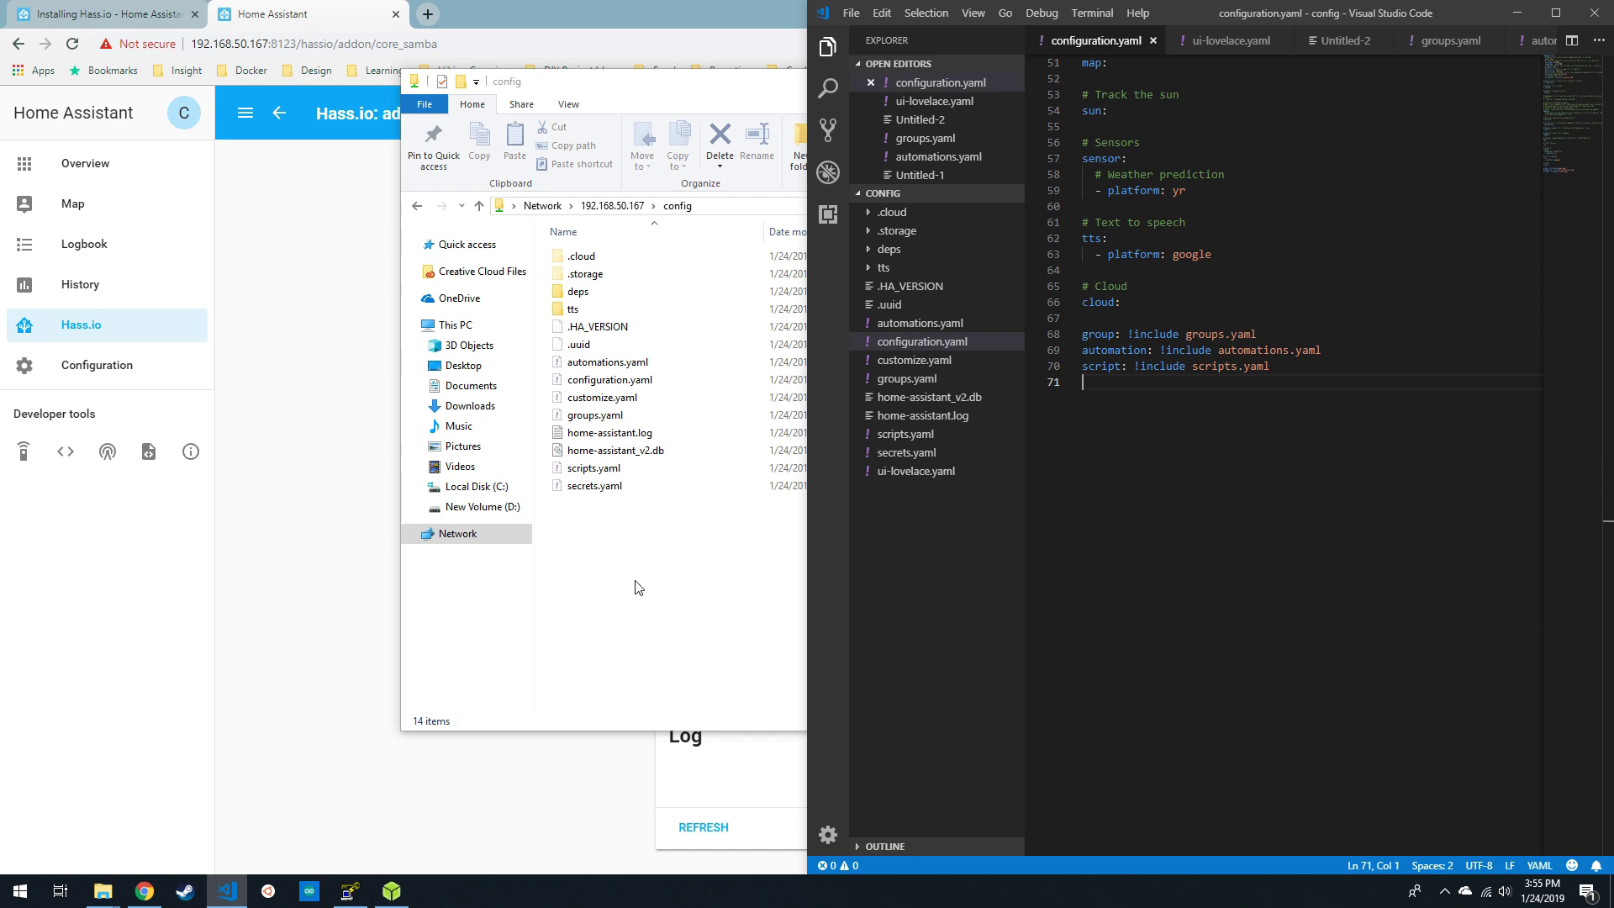
# - Close the File Explorer window and return to the Home Assistant browser
pyautogui.click(685, 91)
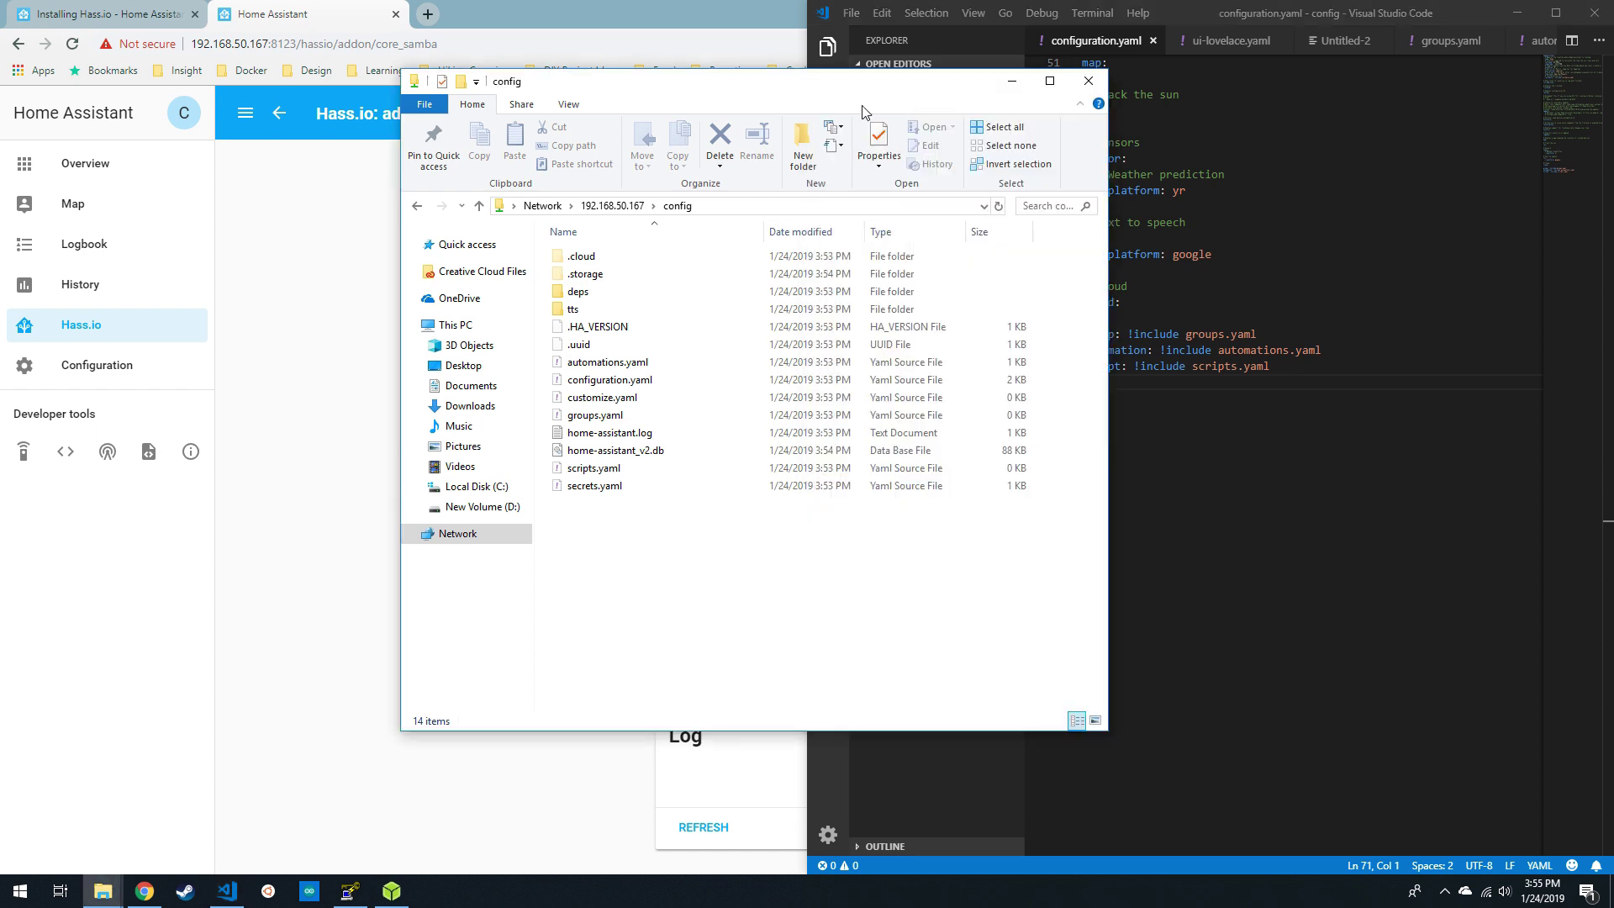
pyautogui.click(1087, 79)
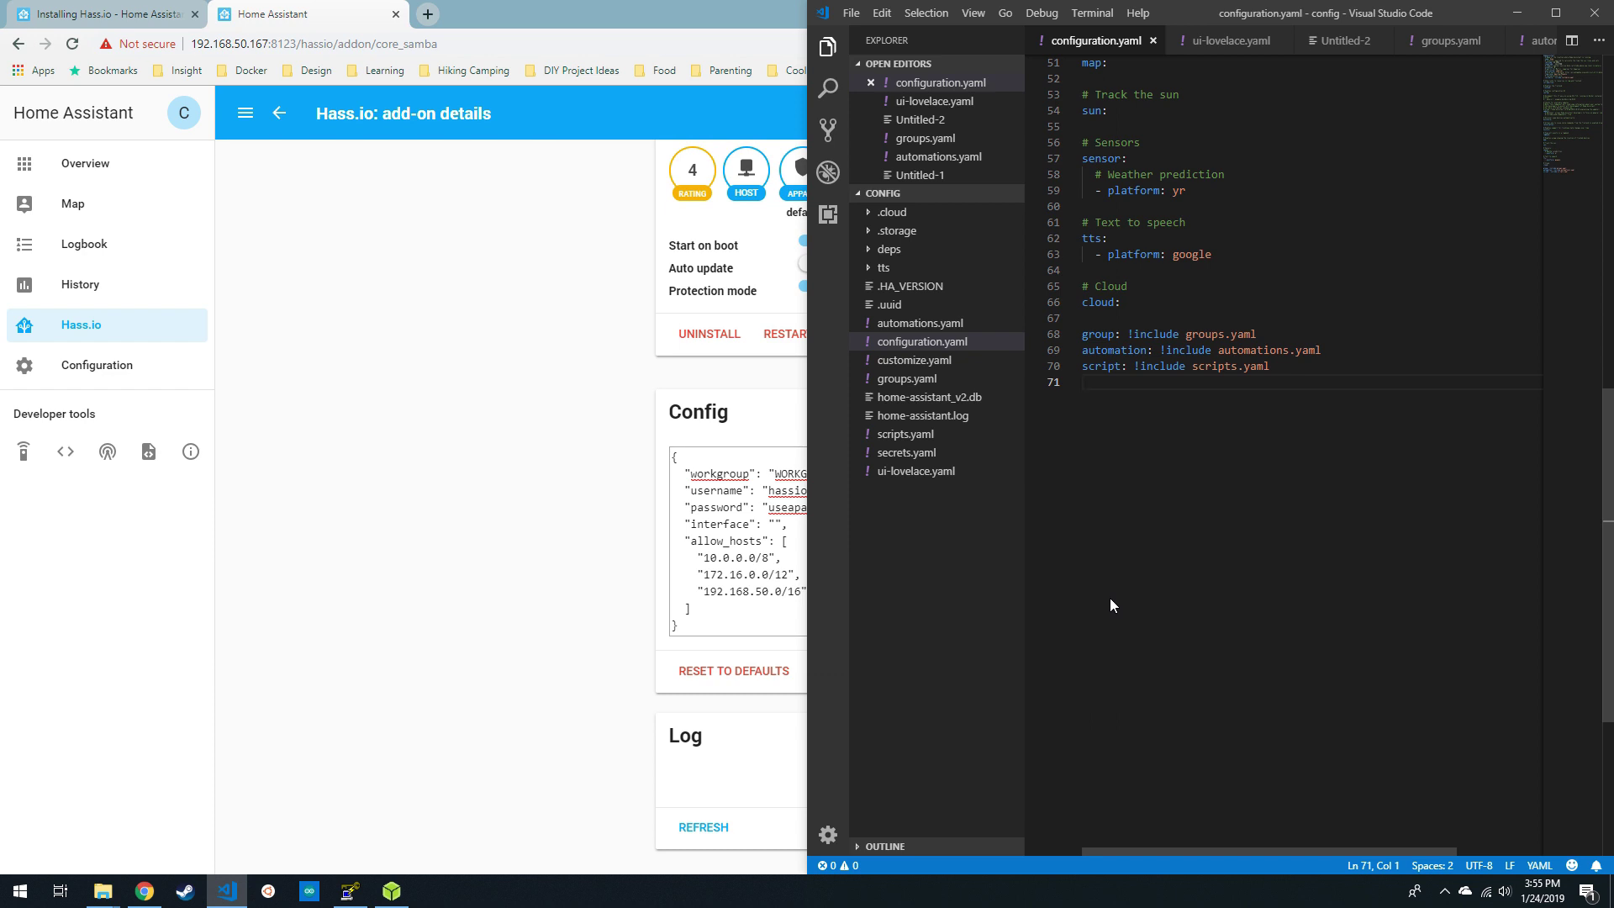
pyautogui.click(325, 472)
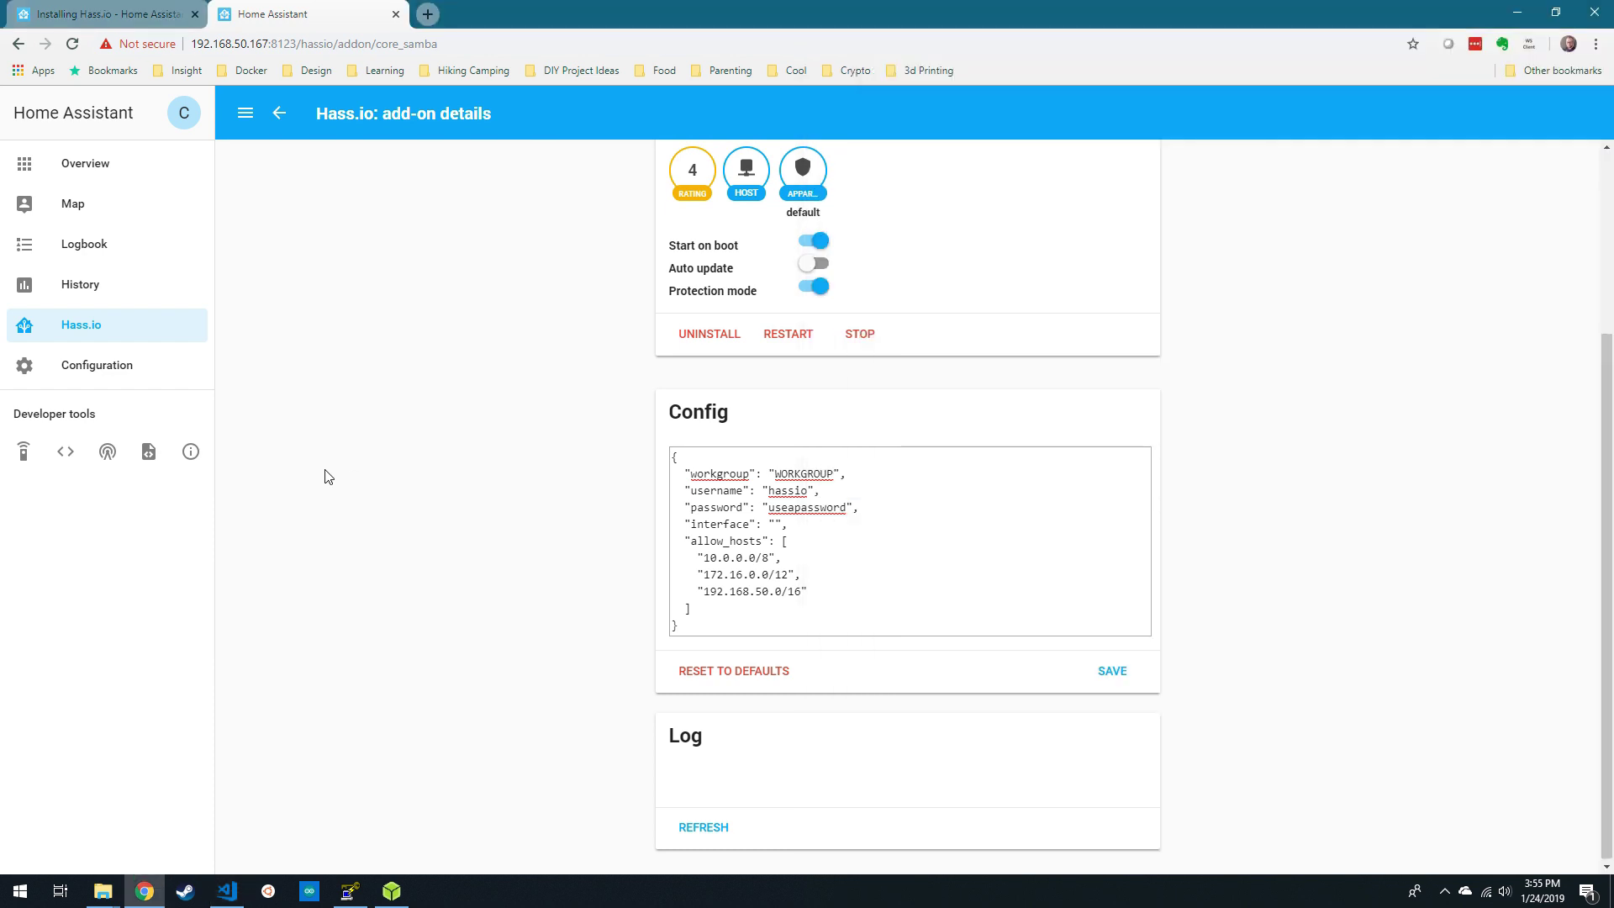
# - Install the Mosquitto broker add-on from the add-on store
pyautogui.click(279, 112)
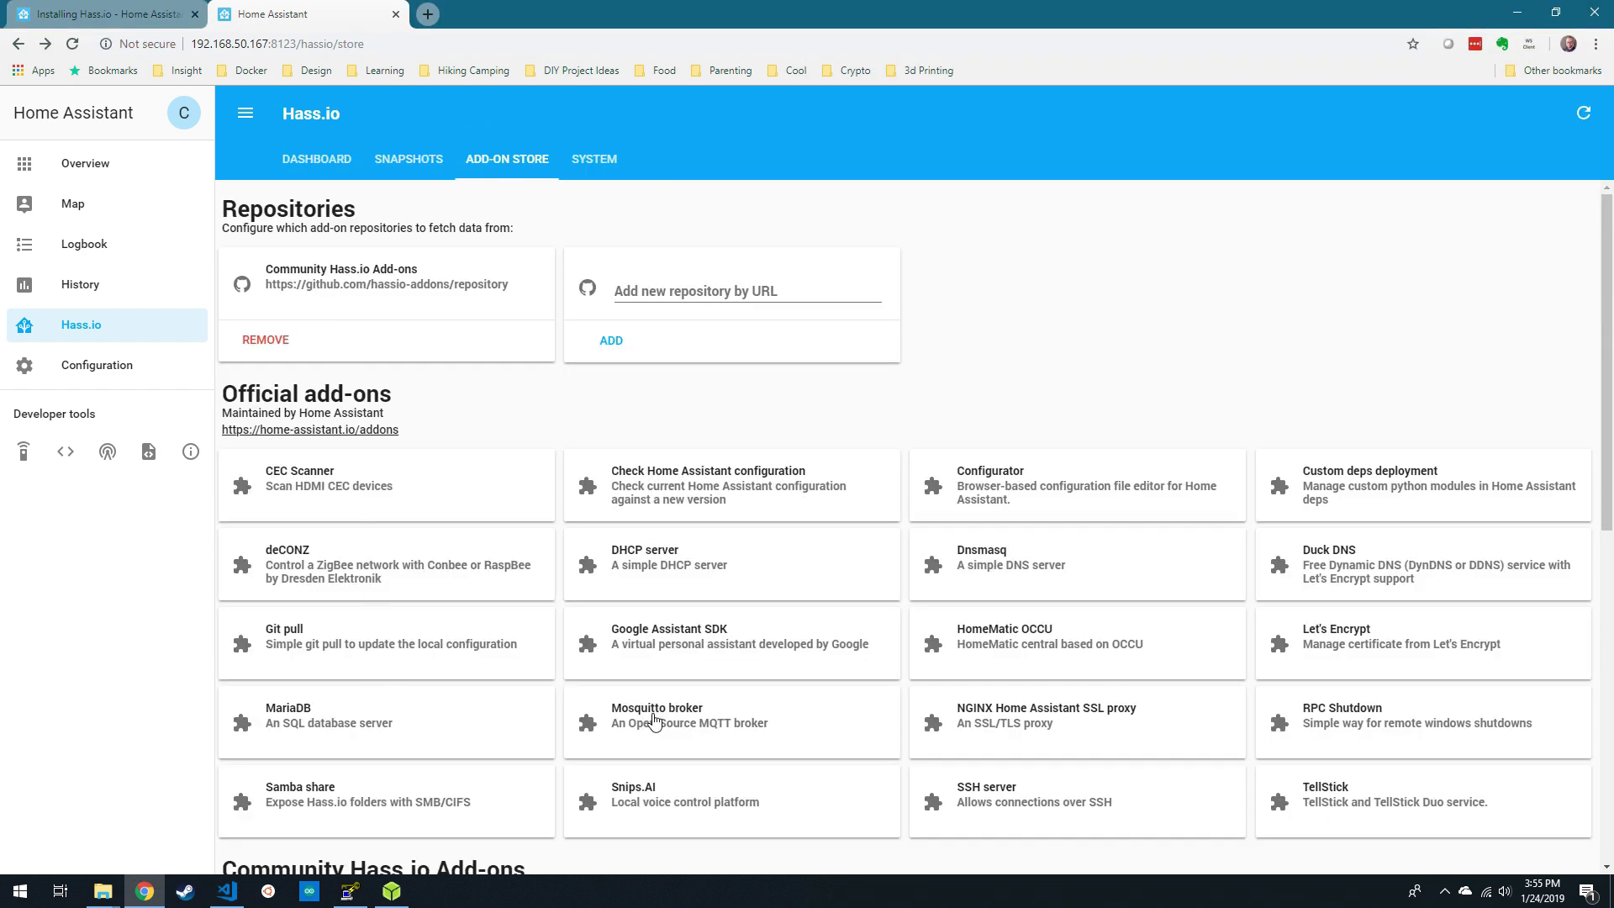
pyautogui.click(654, 720)
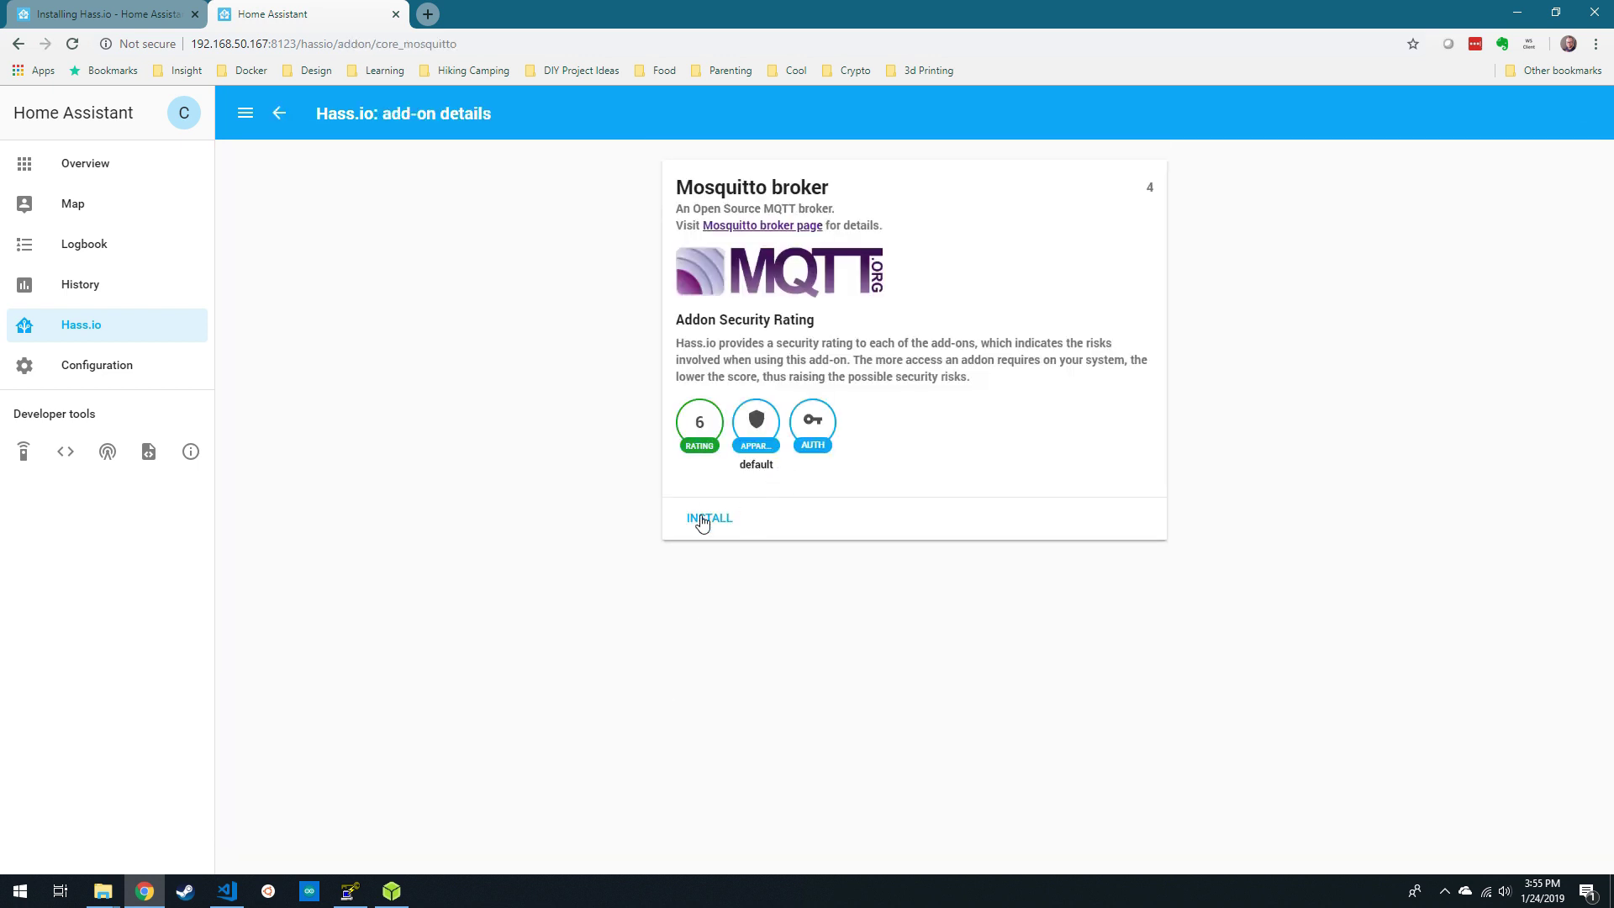
pyautogui.click(704, 519)
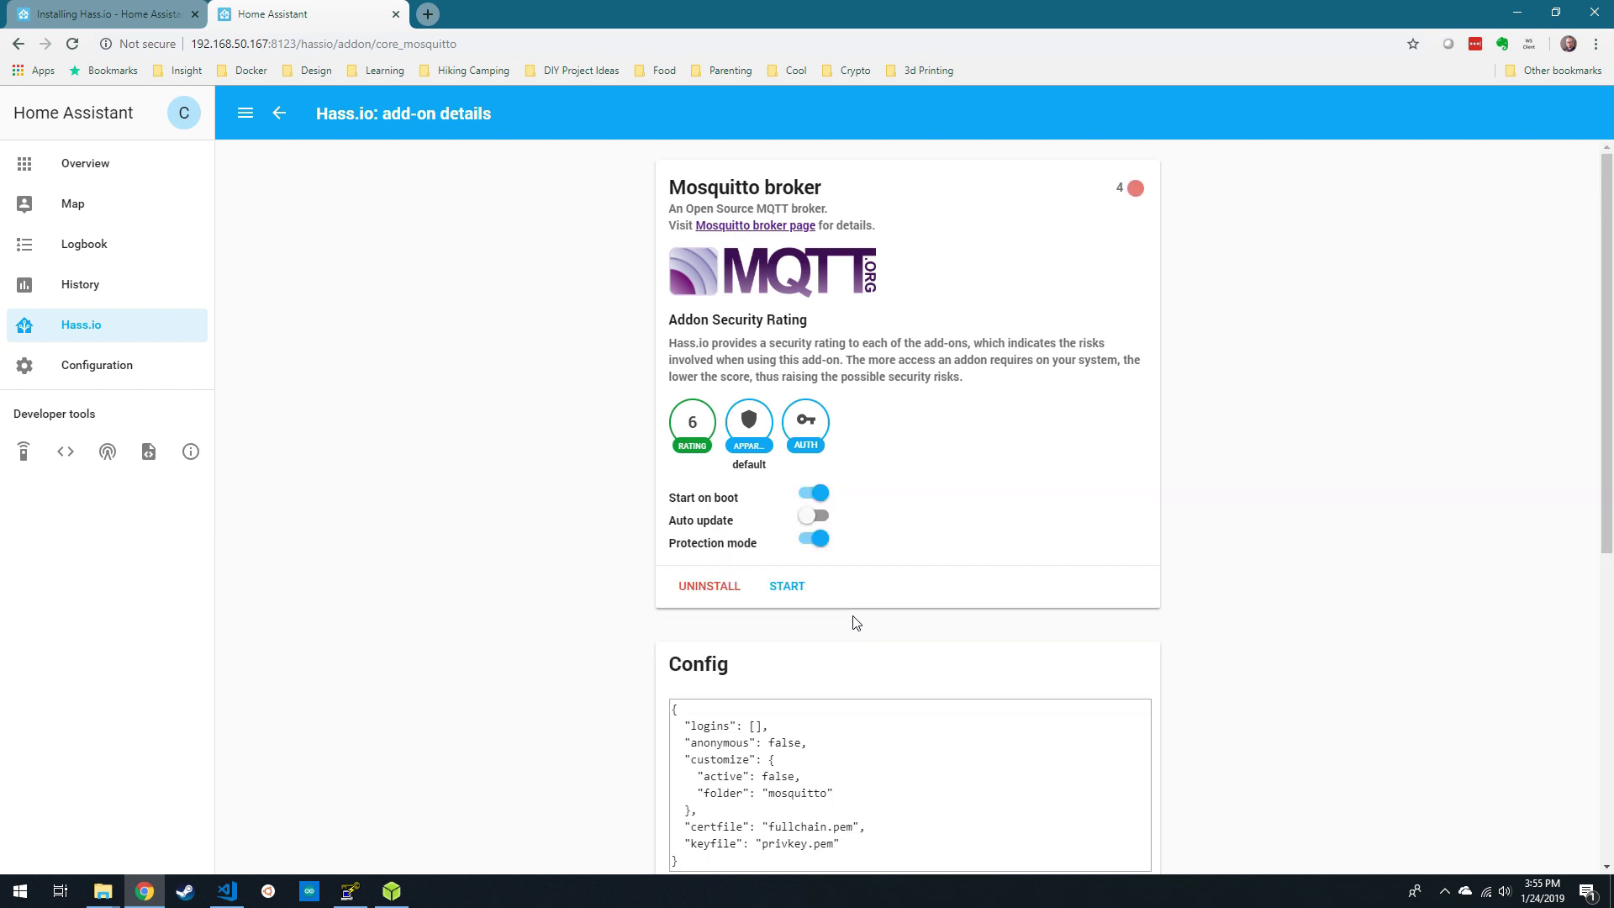
# - Add a broker login for user mqttuser with its password, save, and start Mosquitto
pyautogui.scroll(-3, 854, 622)
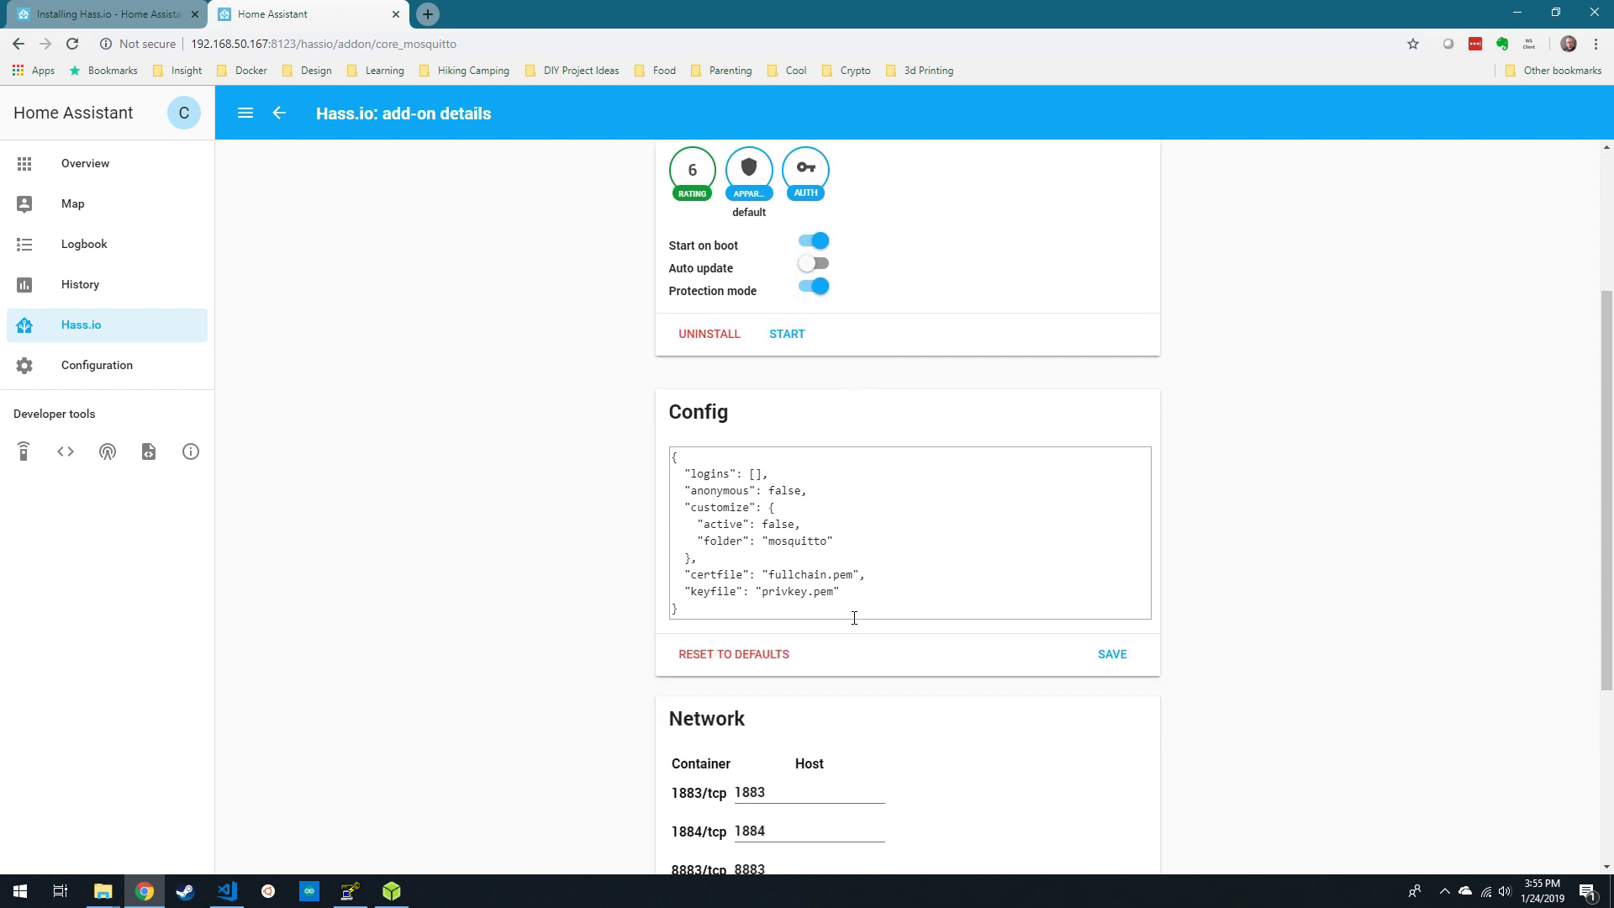
pyautogui.press('Right')
pyautogui.press('Return')
pyautogui.press('Return')
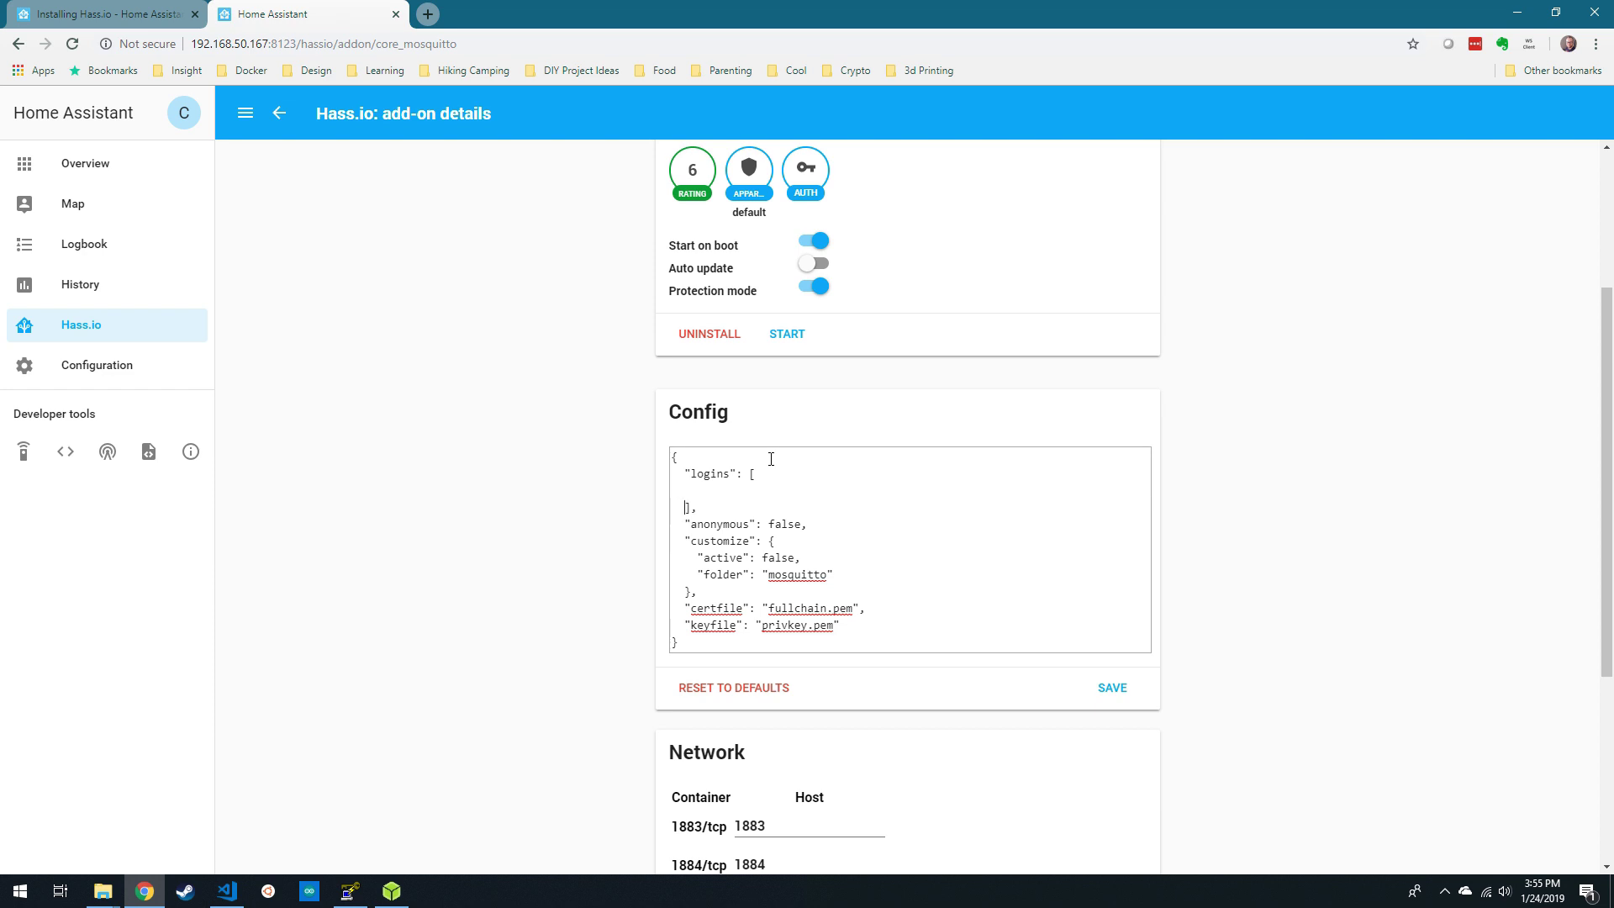
pyautogui.press('Up')
pyautogui.write('{"username": "mqttuser", "passwo')
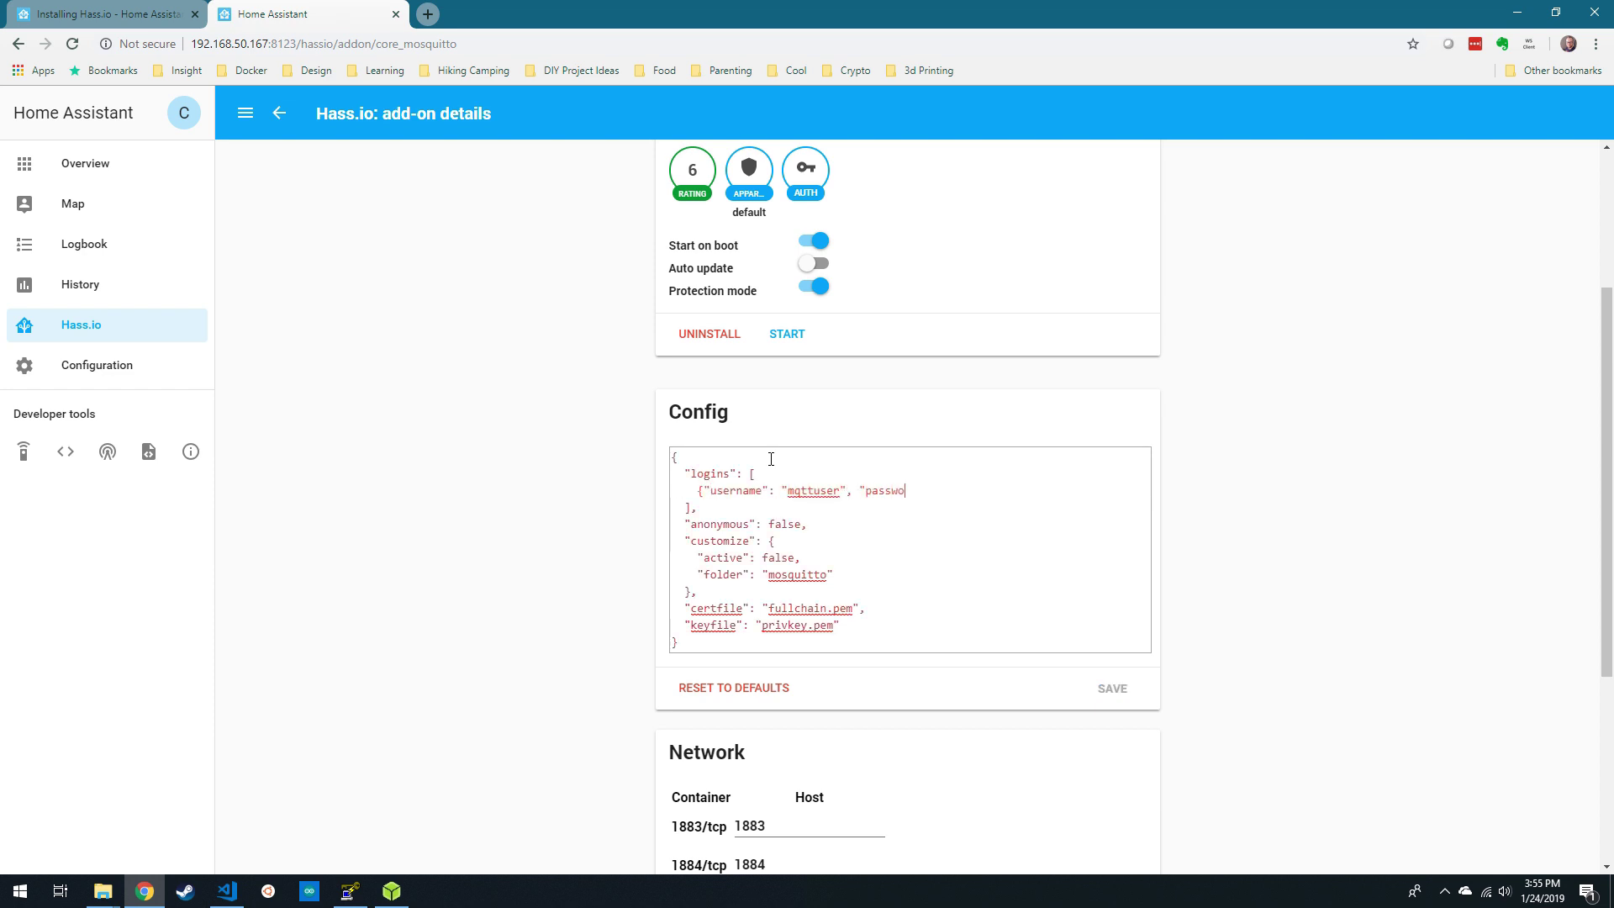
pyautogui.write('rd": "mypw"}')
pyautogui.click(1120, 706)
pyautogui.click(794, 335)
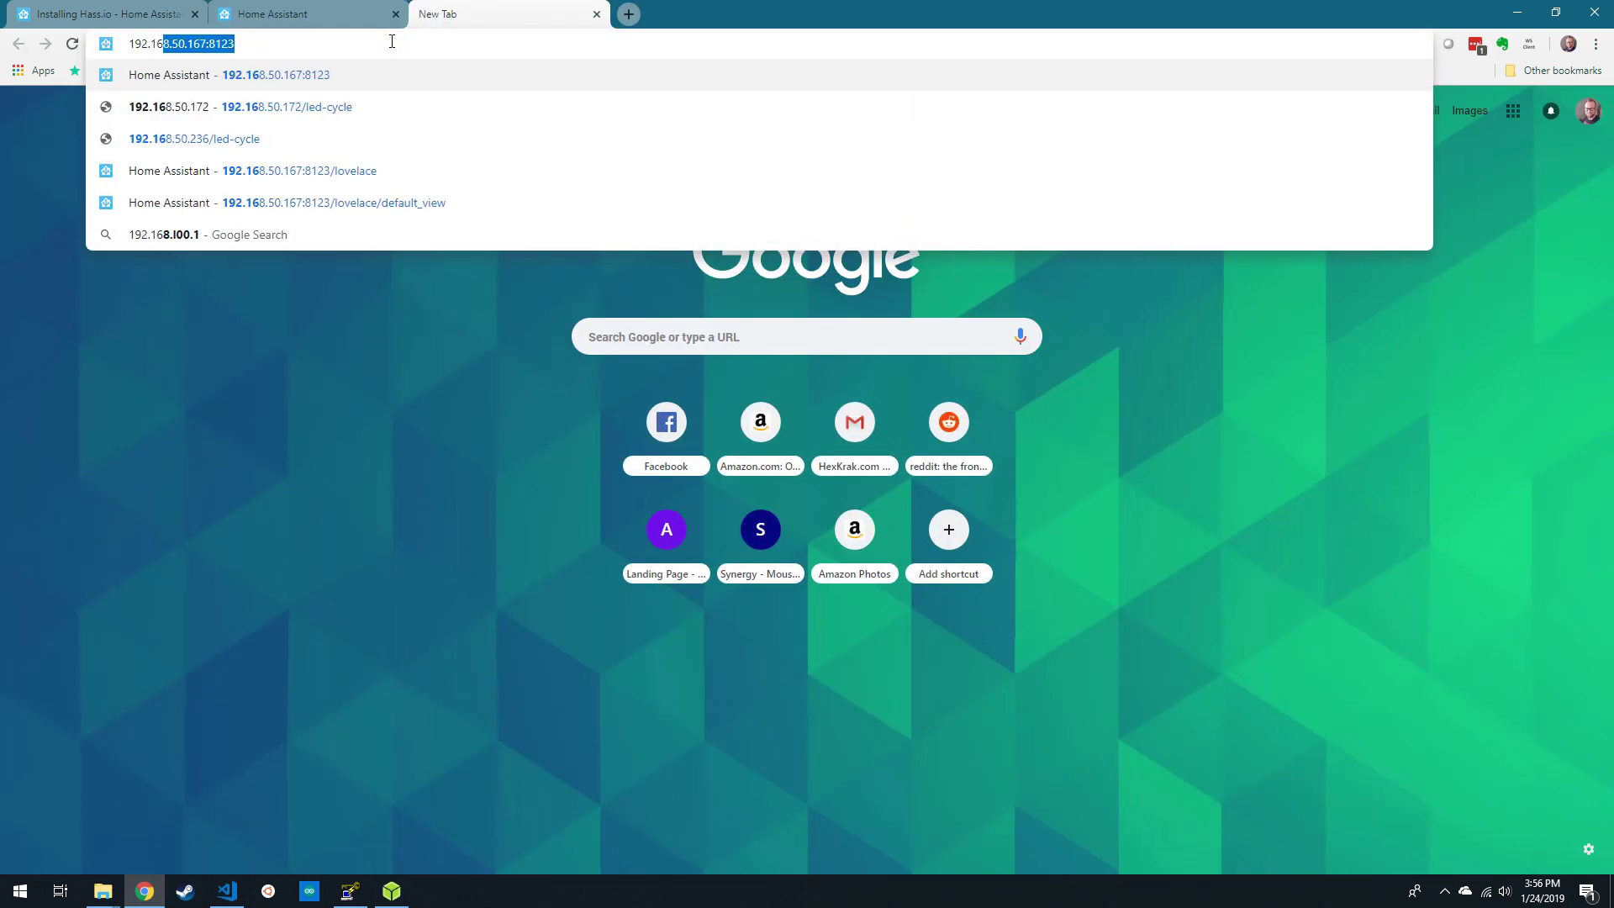
# - Open the Sonoff-Tasmota web UI at 192.168.50.82 and go to its MQTT settings
pyautogui.write('8.50.82')
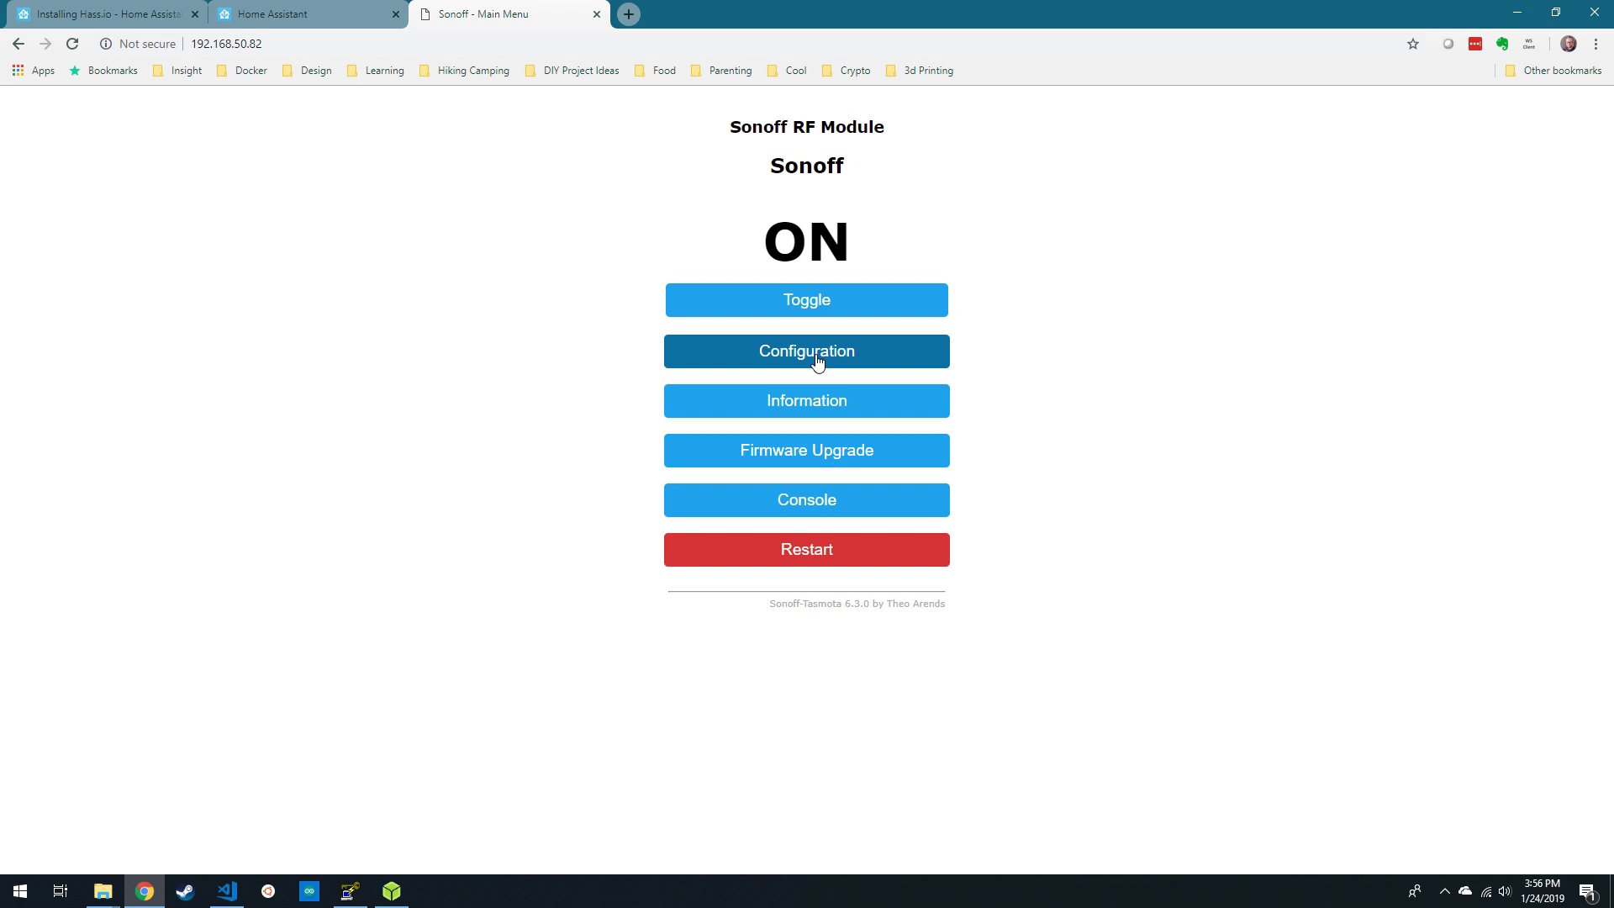
pyautogui.click(817, 362)
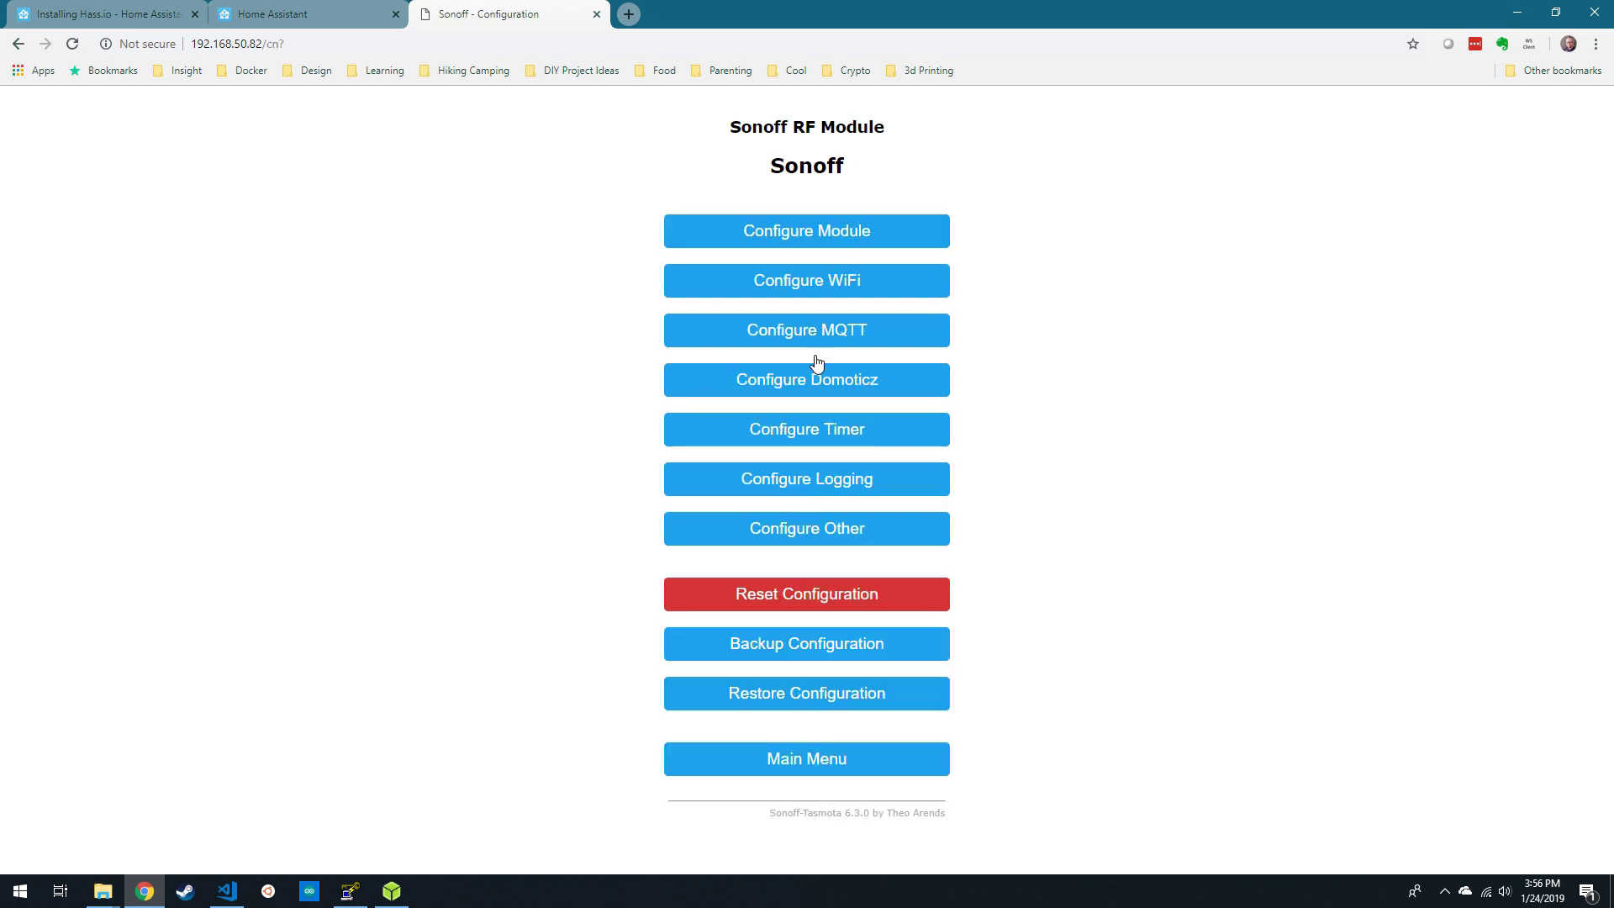
pyautogui.click(859, 335)
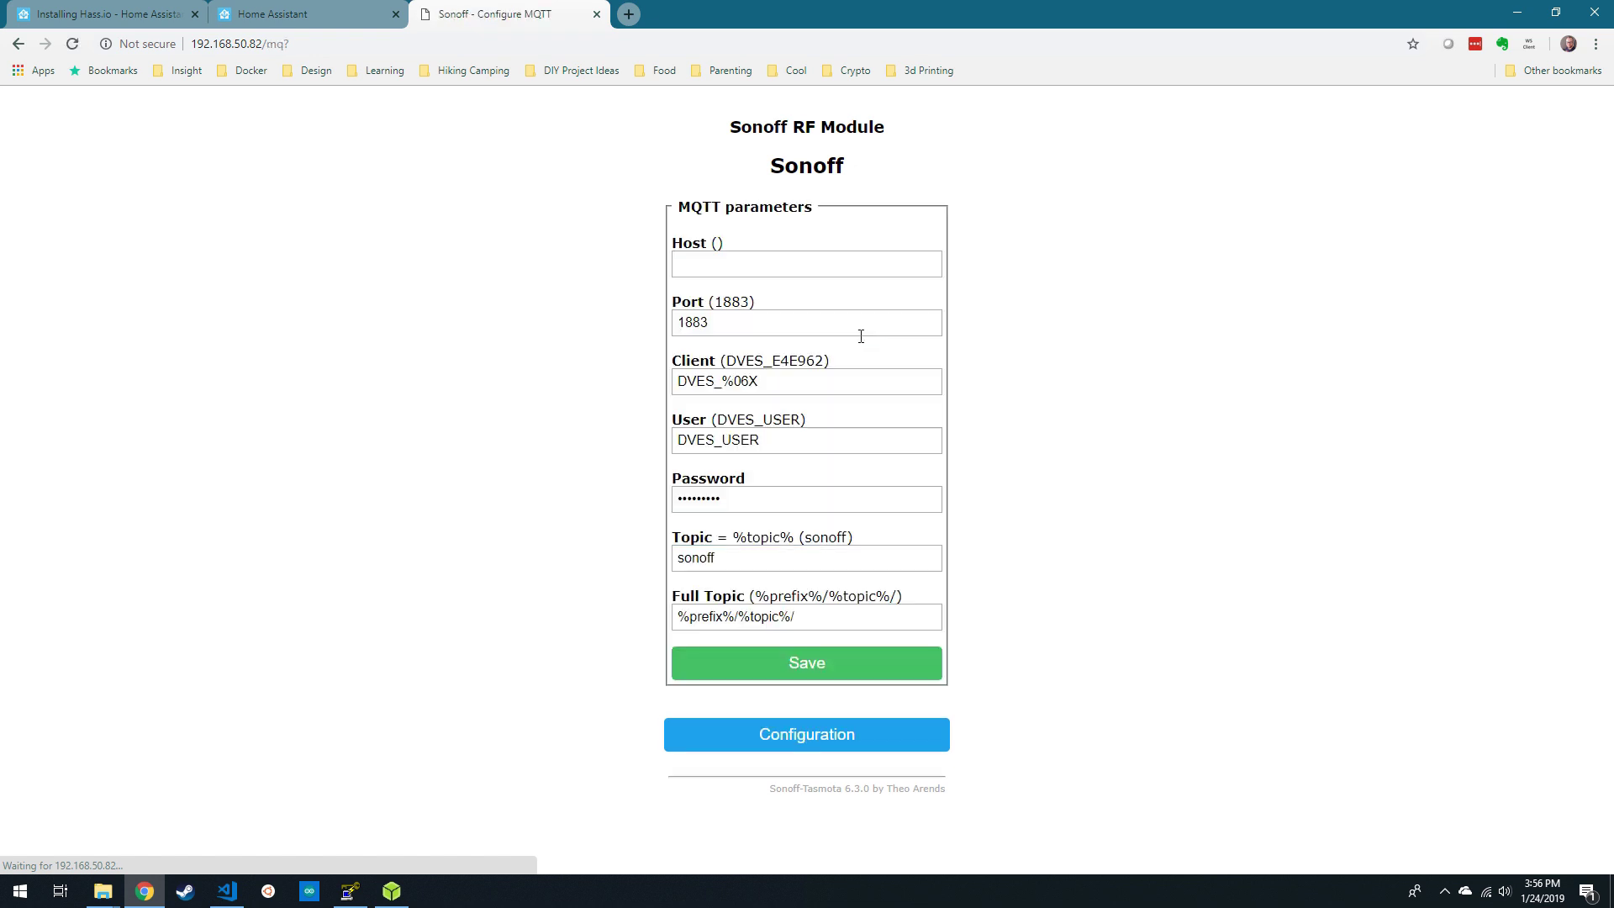
# - Set MQTT host 192.168.50.167, user mqttuser, broker password and topic my_smart_plug, then save
pyautogui.click(769, 261)
pyautogui.write('1')
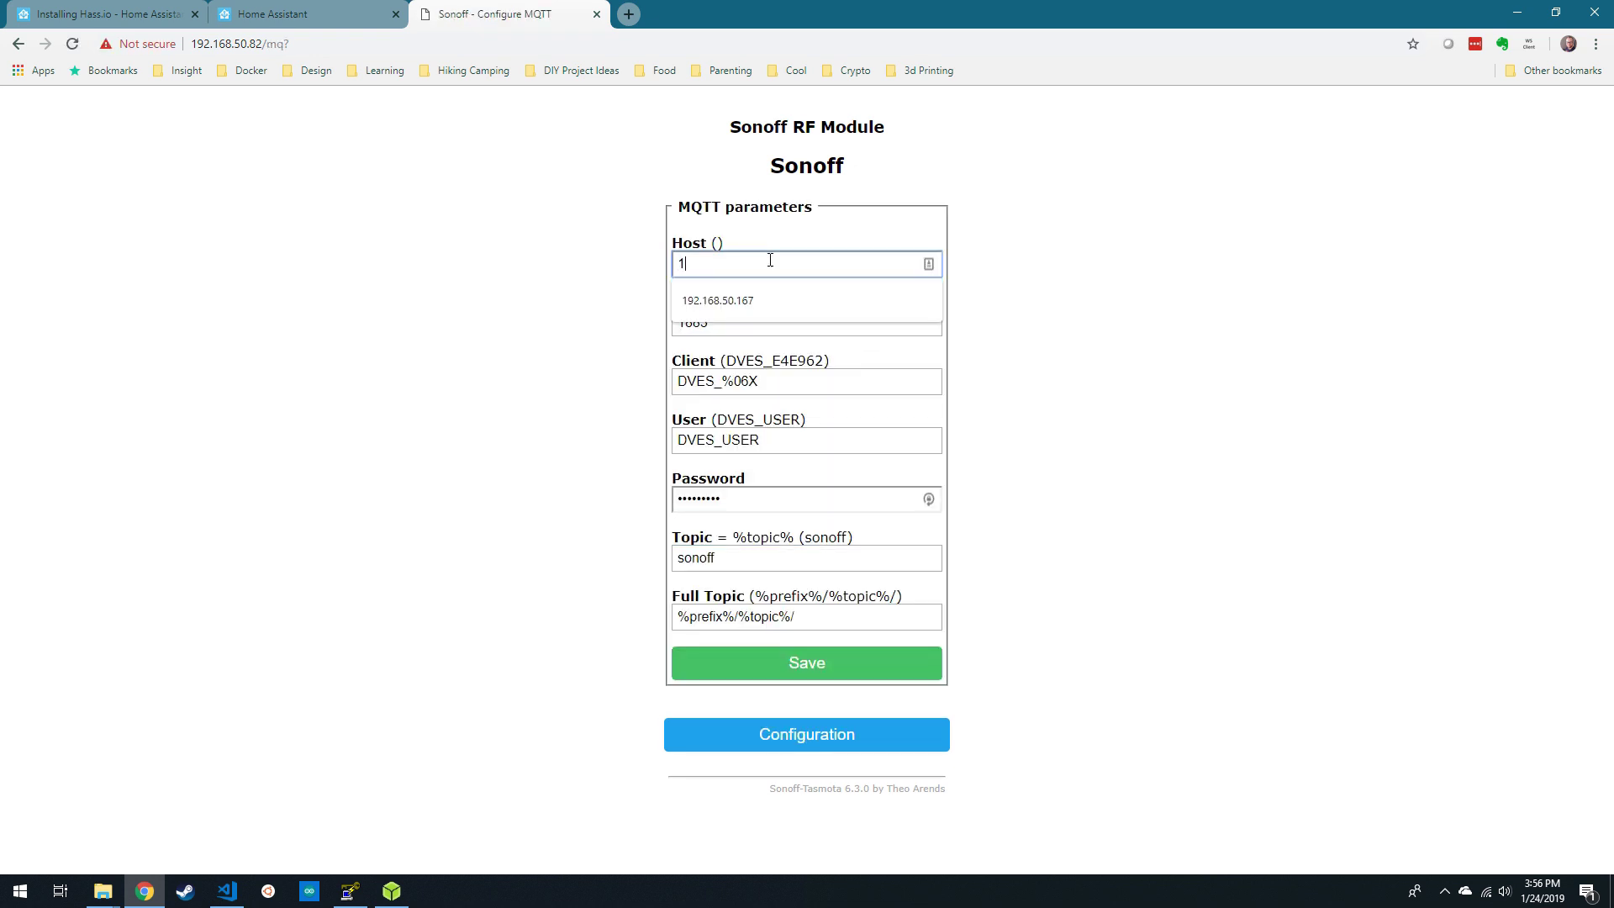
pyautogui.write('92.168.50.167')
pyautogui.click(947, 350)
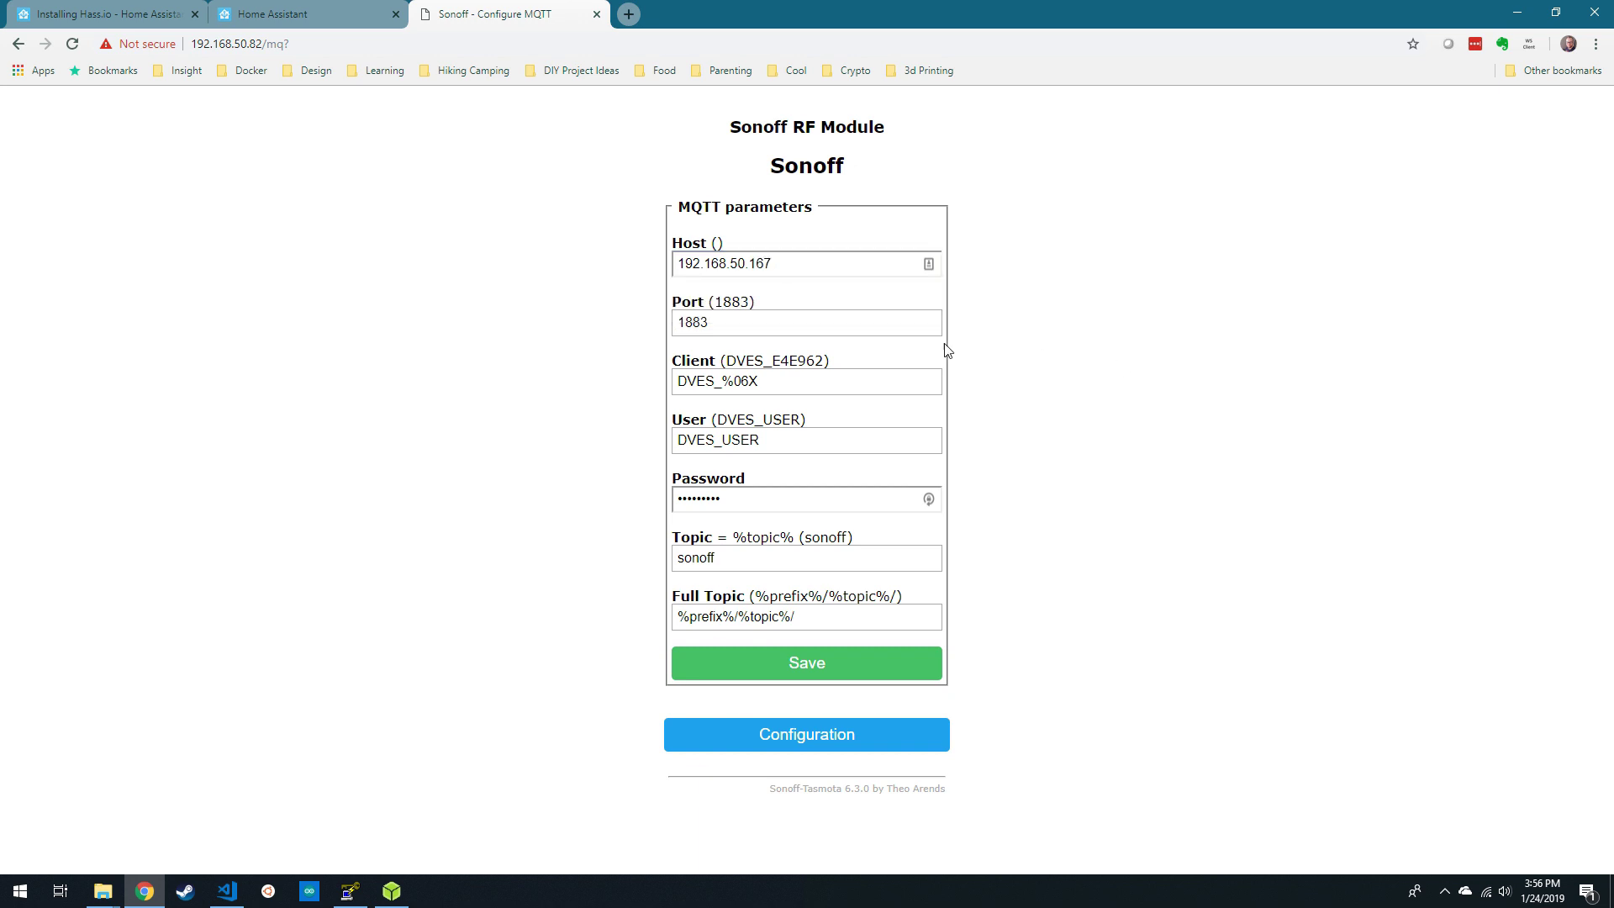
pyautogui.doubleClick(761, 441)
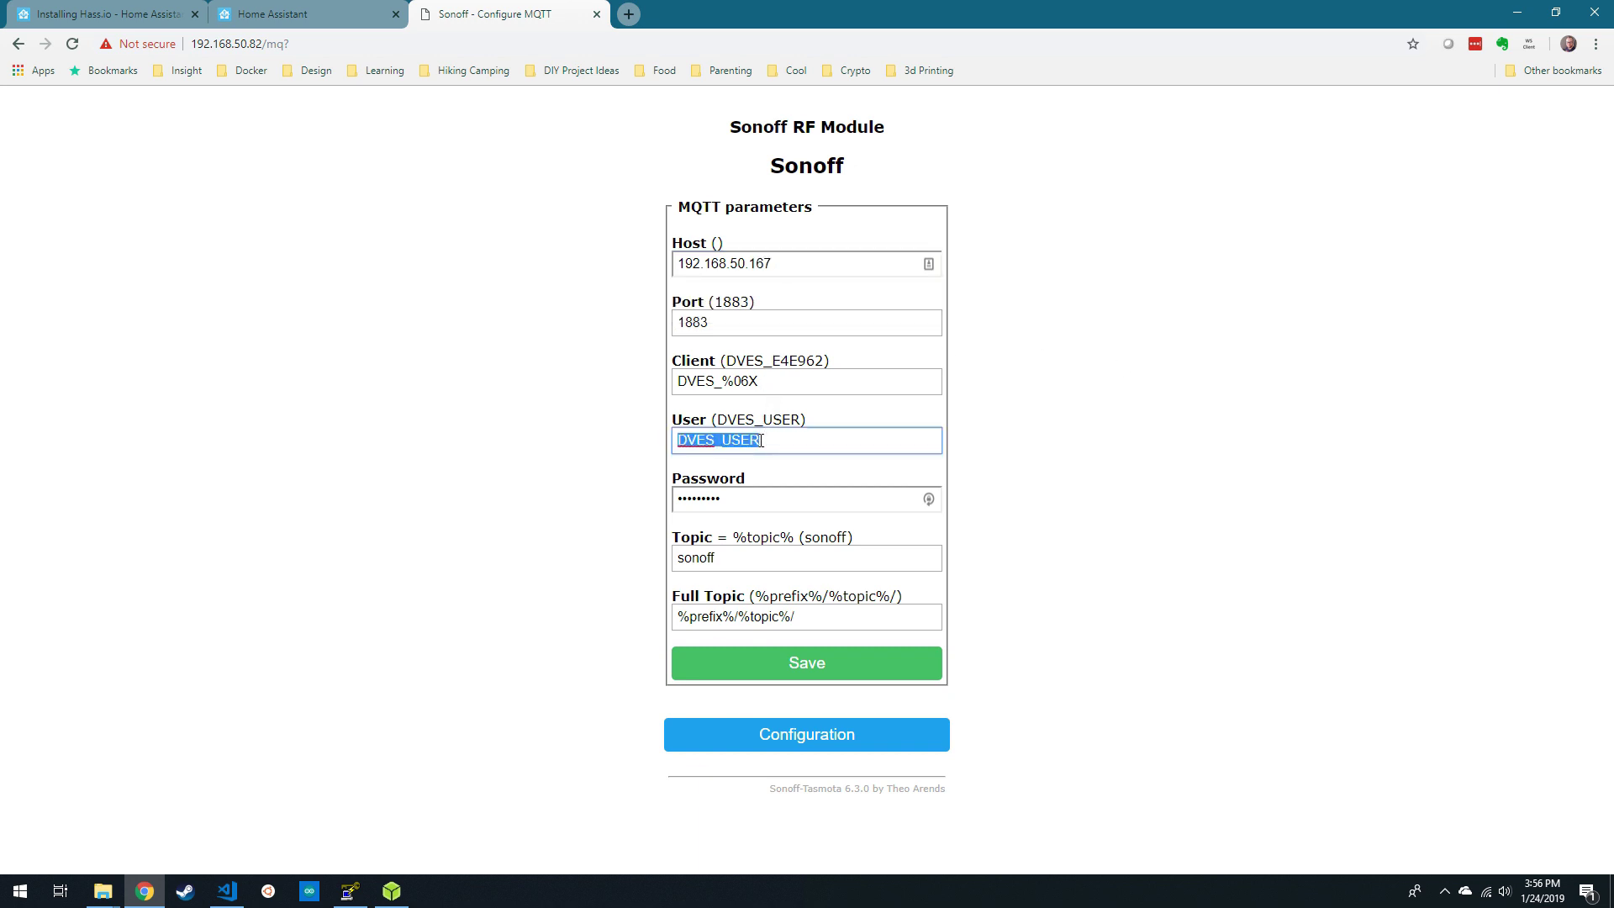
pyautogui.write('mqttuser')
pyautogui.press('Tab')
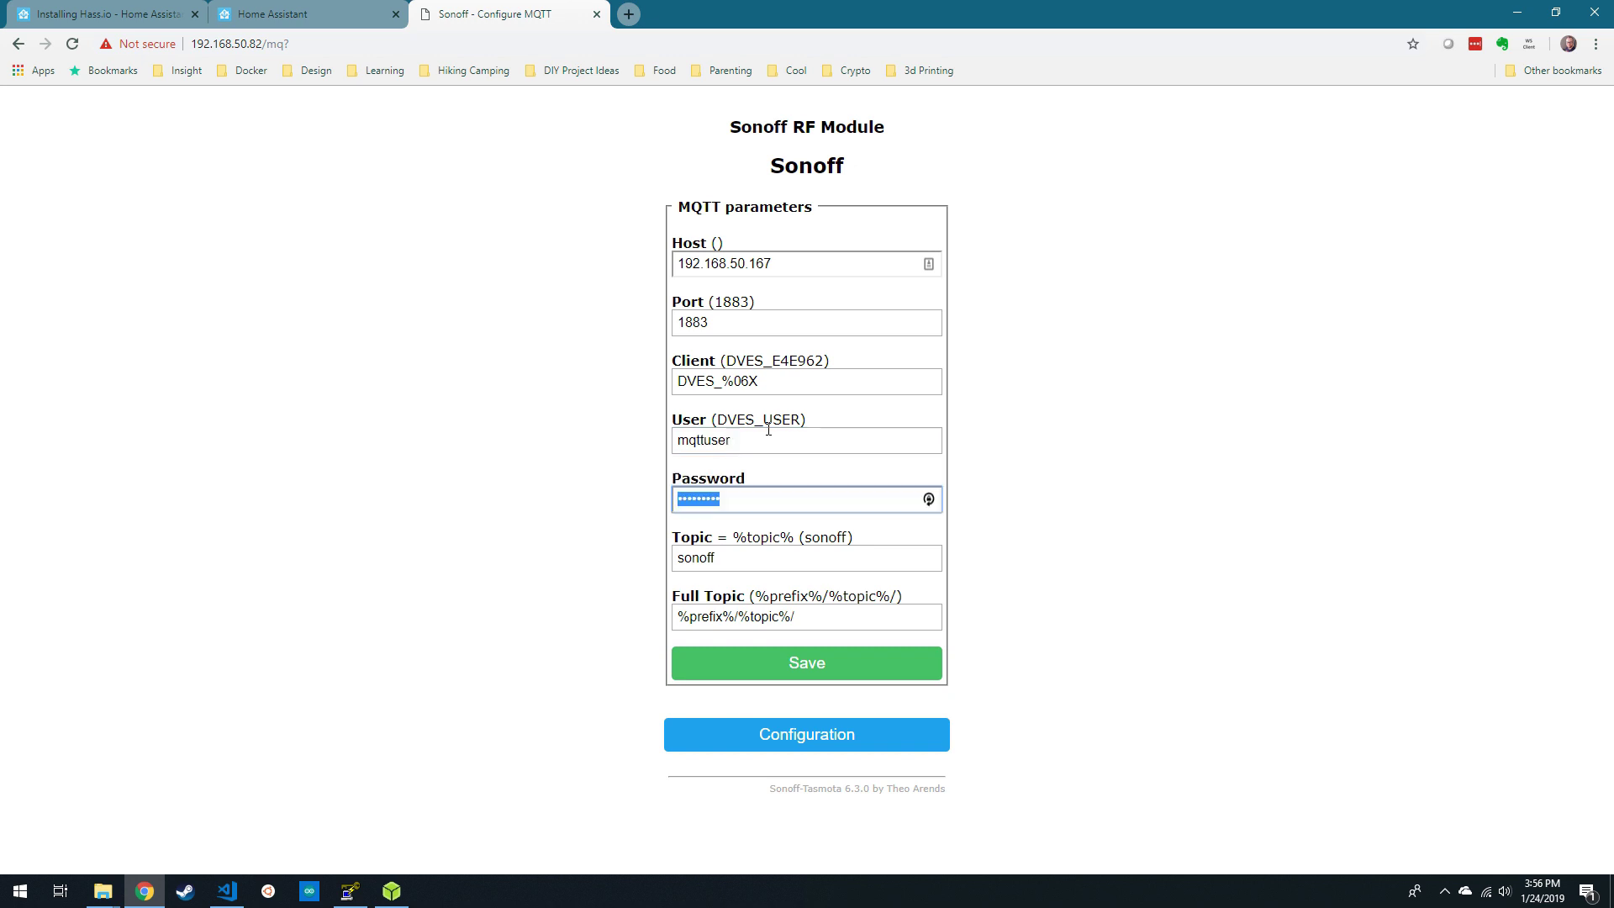
pyautogui.write('p')
pyautogui.press('Tab')
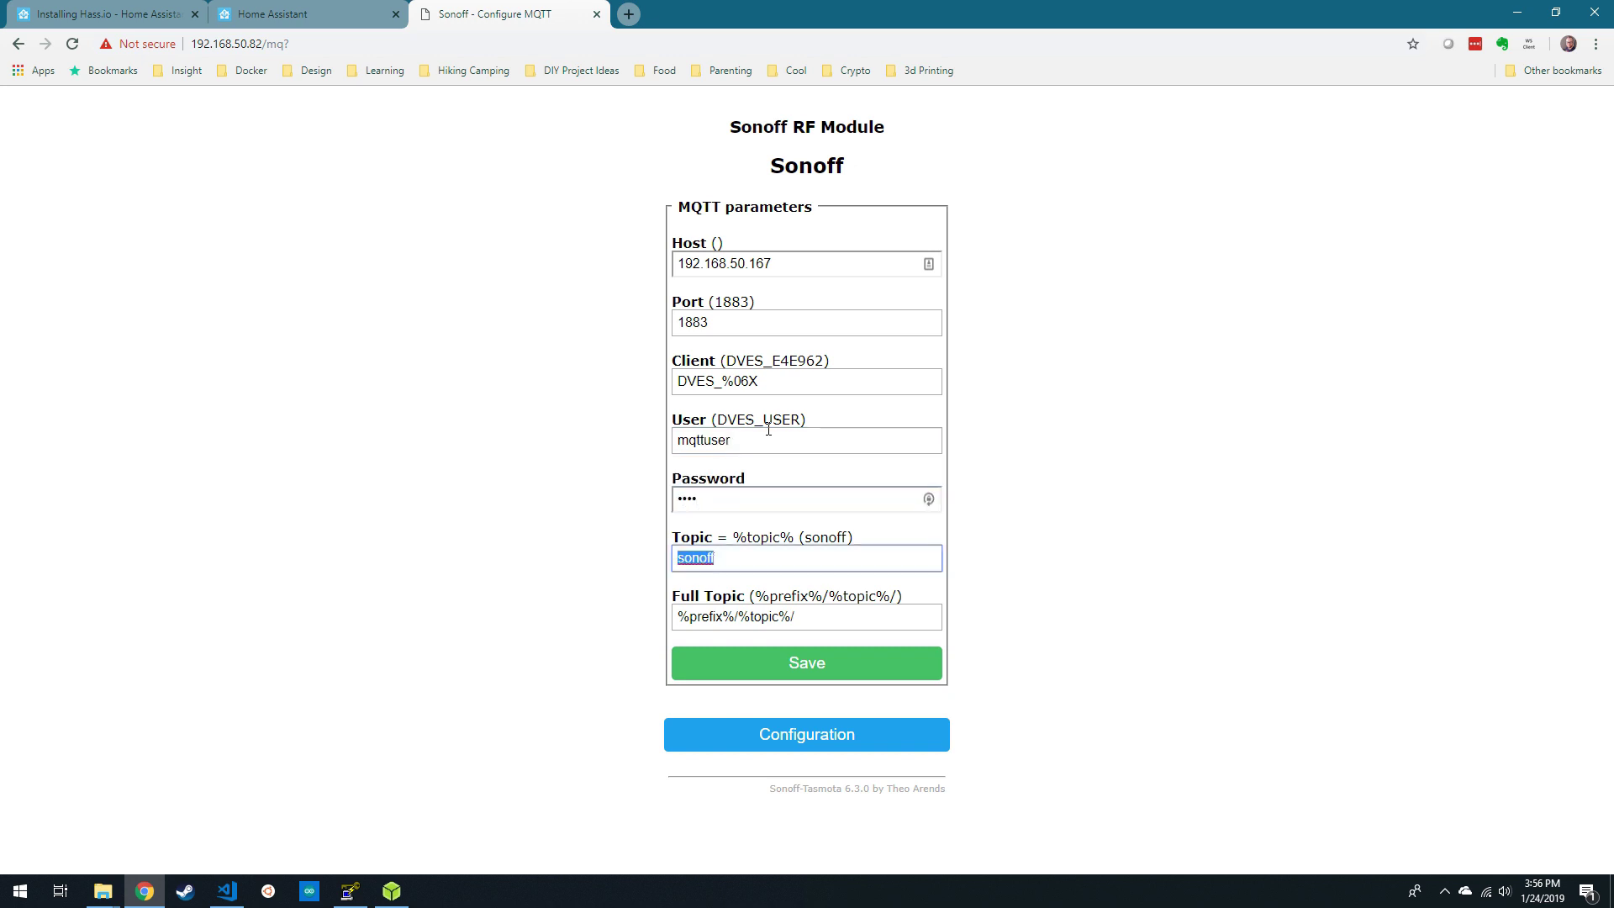
pyautogui.write('my_s')
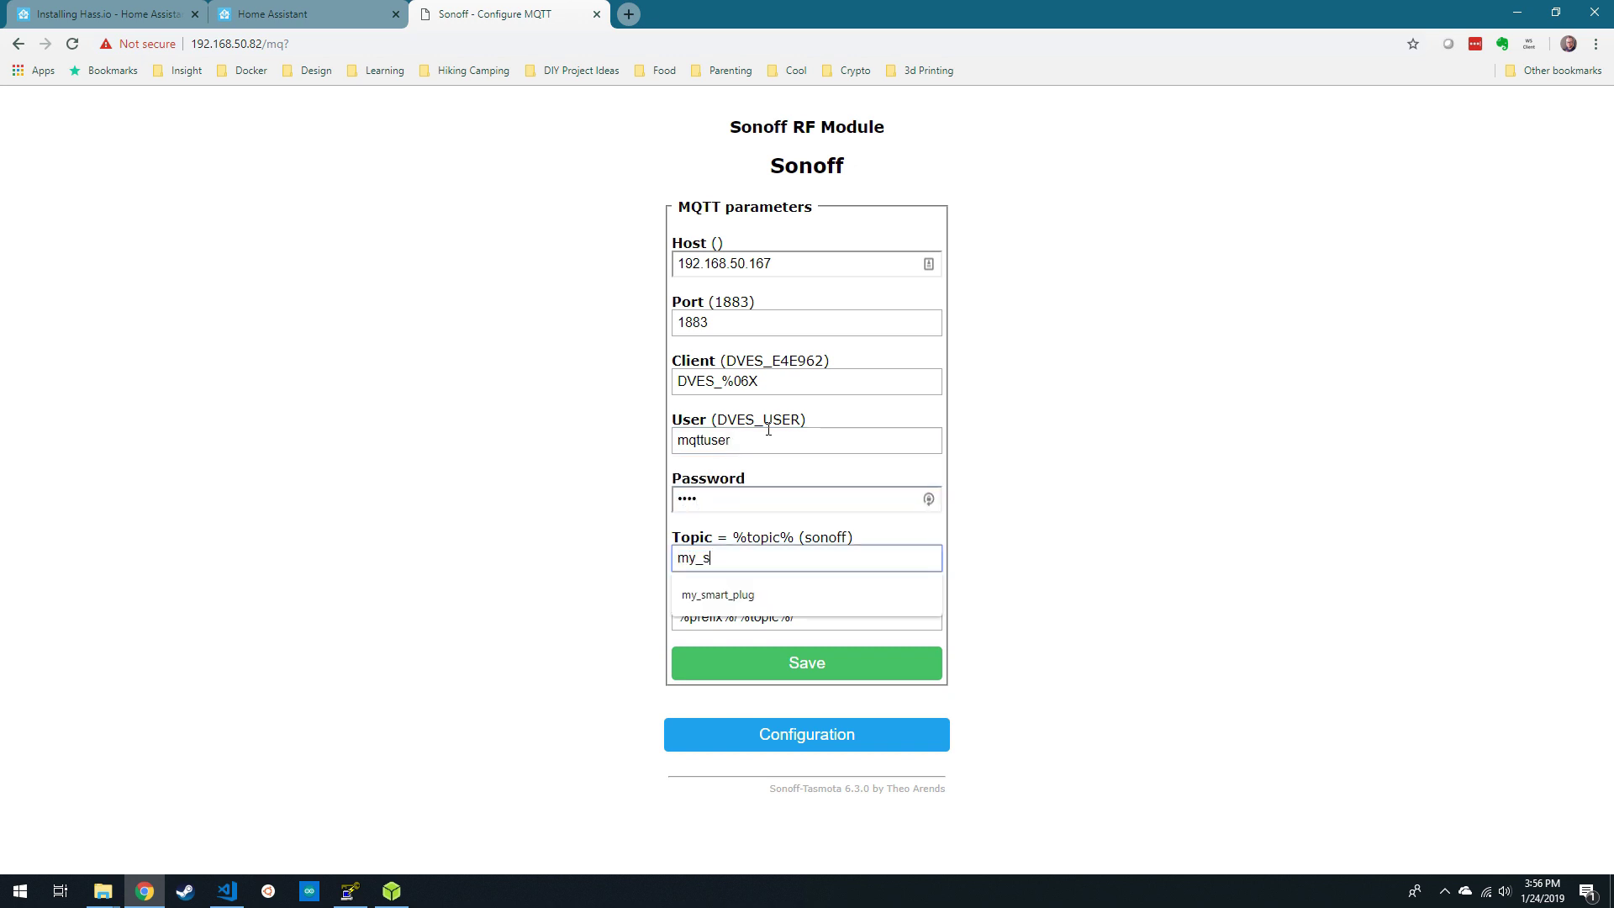
pyautogui.write('mart_plug')
pyautogui.press('Tab')
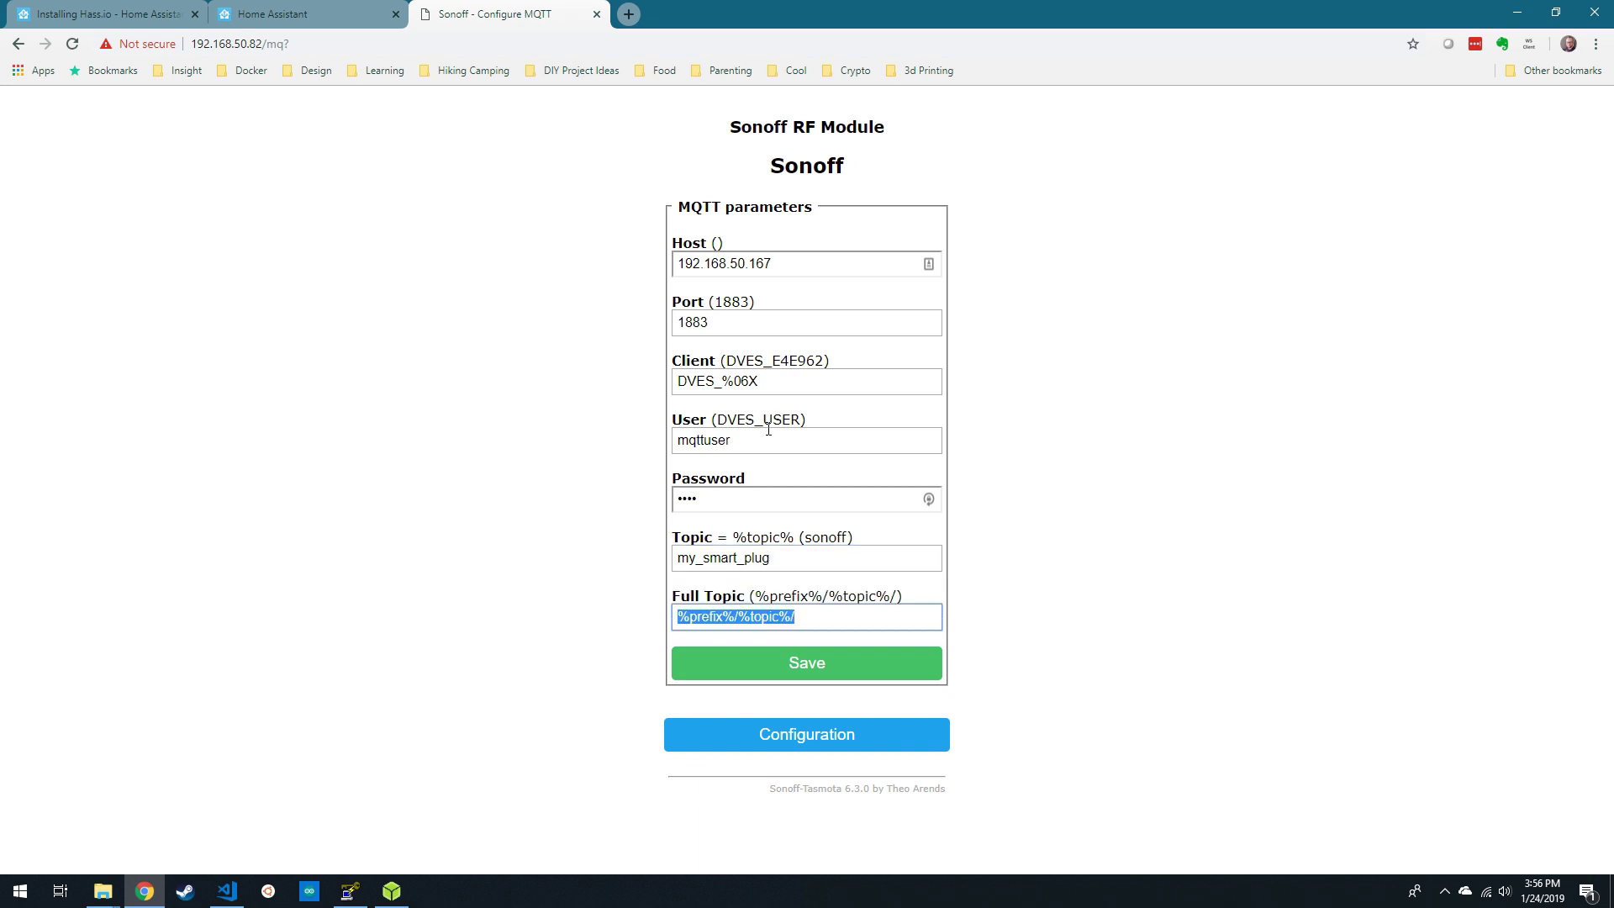
pyautogui.click(896, 654)
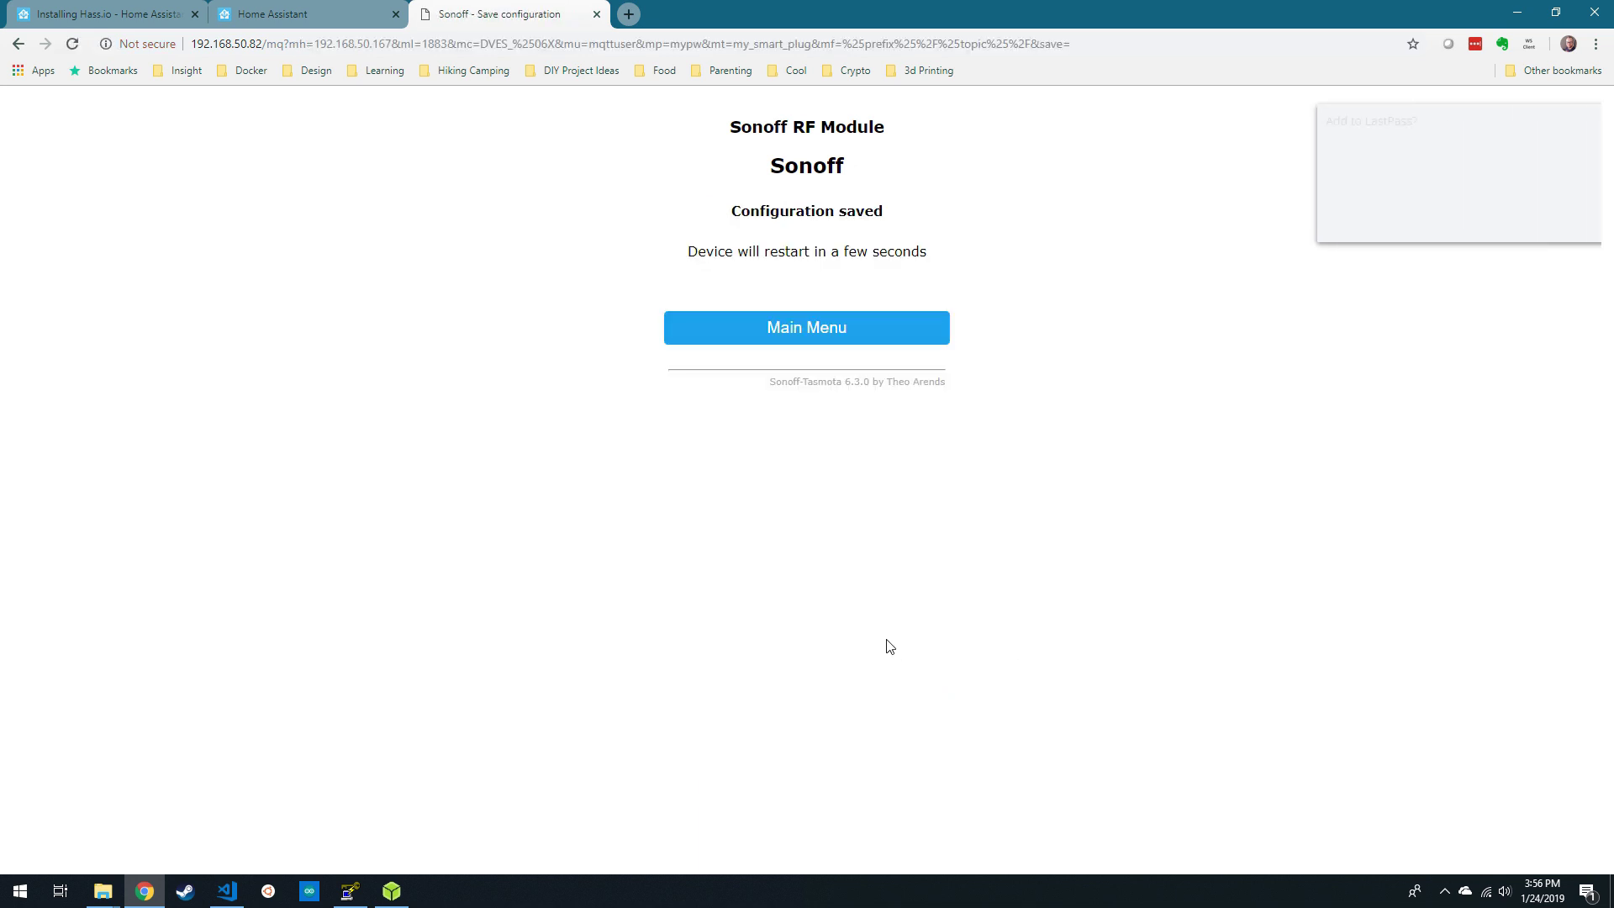
# - Configure the discovered MQTT integration for the Mosquitto broker with Enable discovery ticked
pyautogui.click(332, 18)
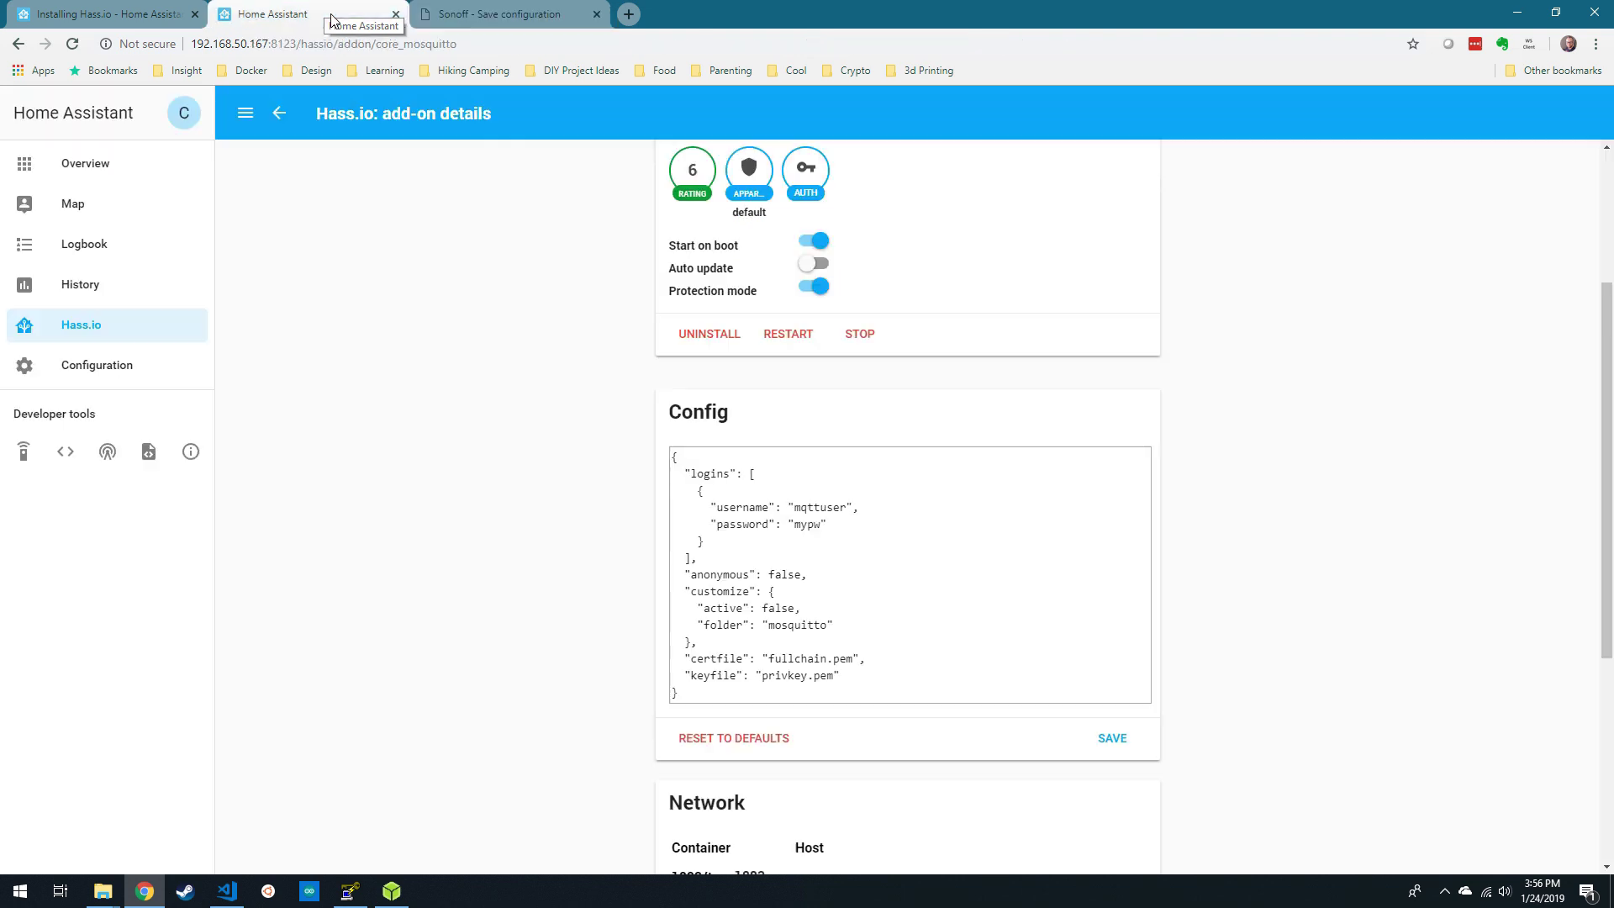
pyautogui.click(90, 365)
pyautogui.click(908, 346)
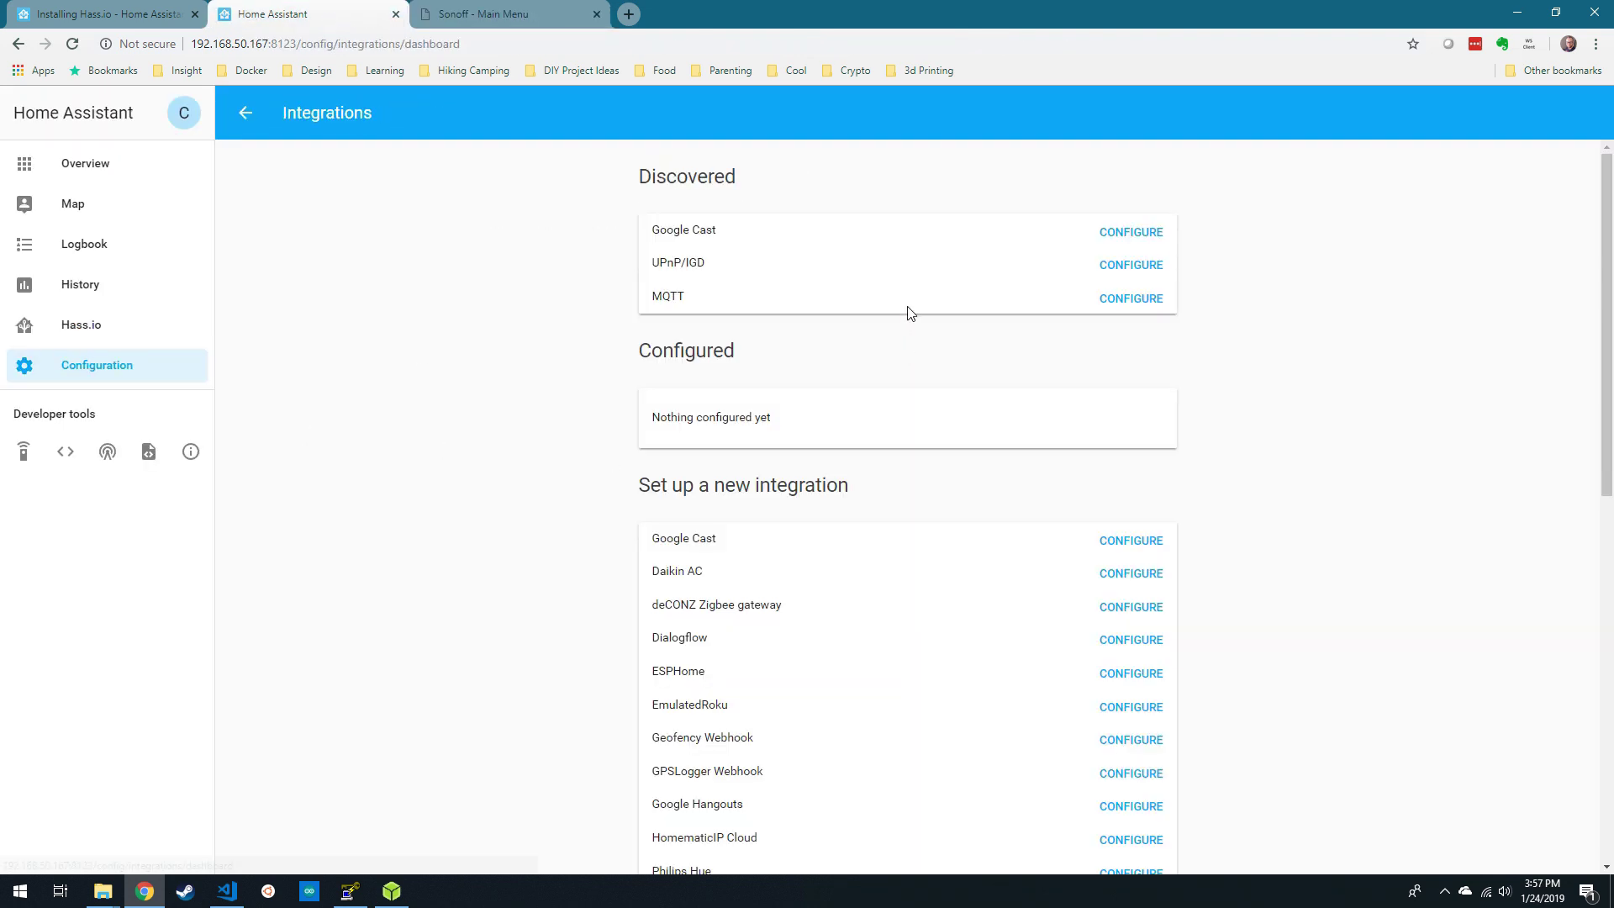
pyautogui.doubleClick(719, 346)
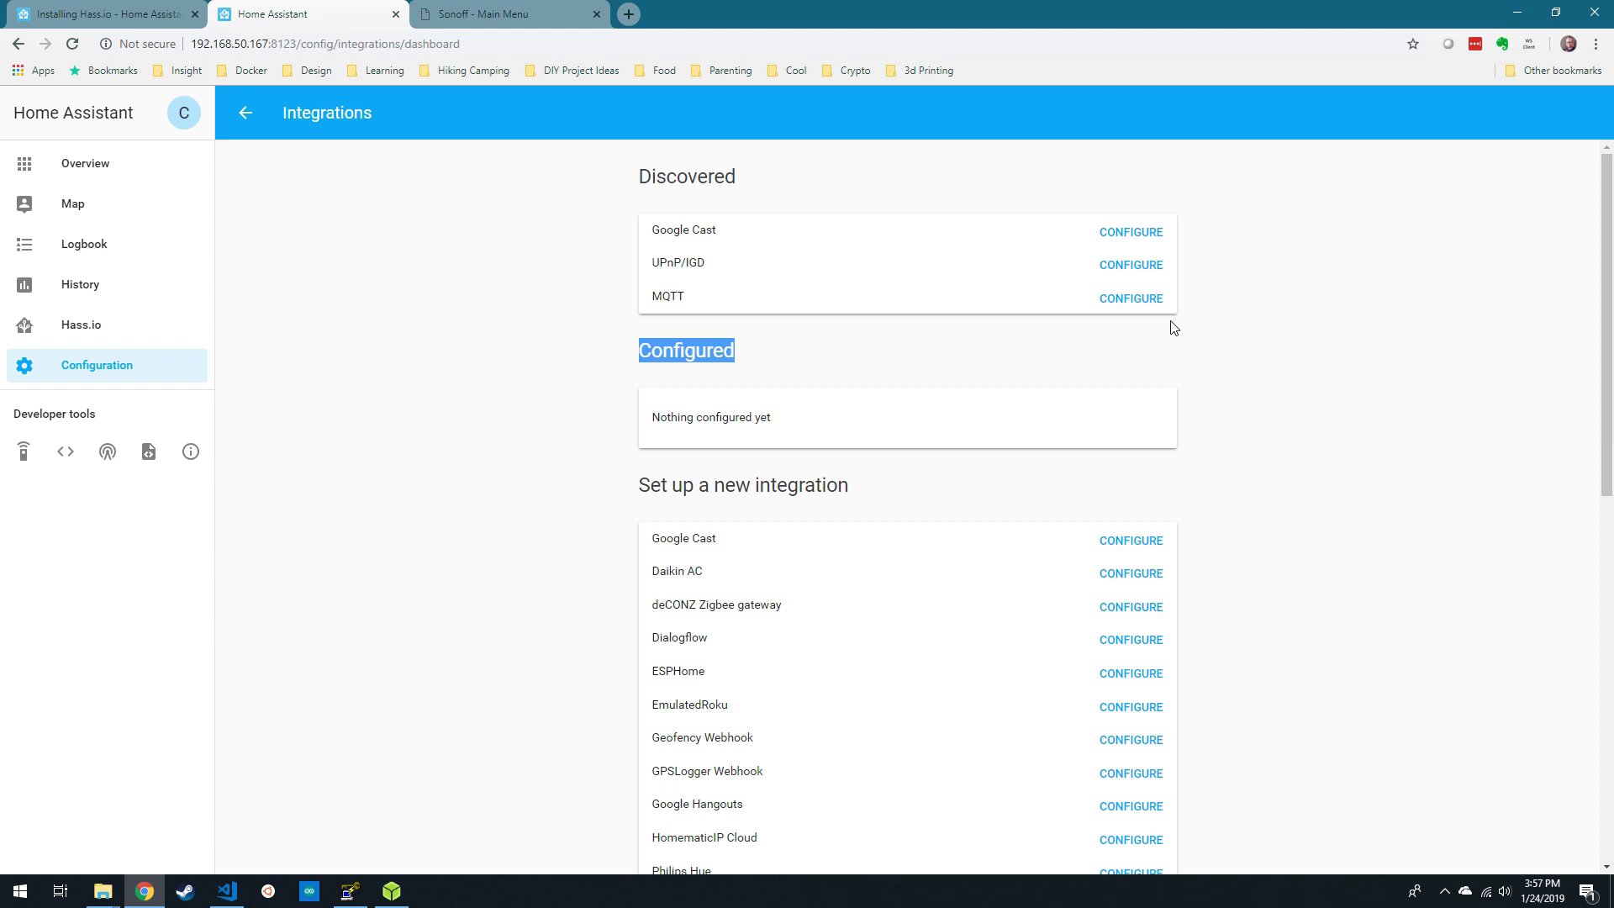
pyautogui.click(1153, 304)
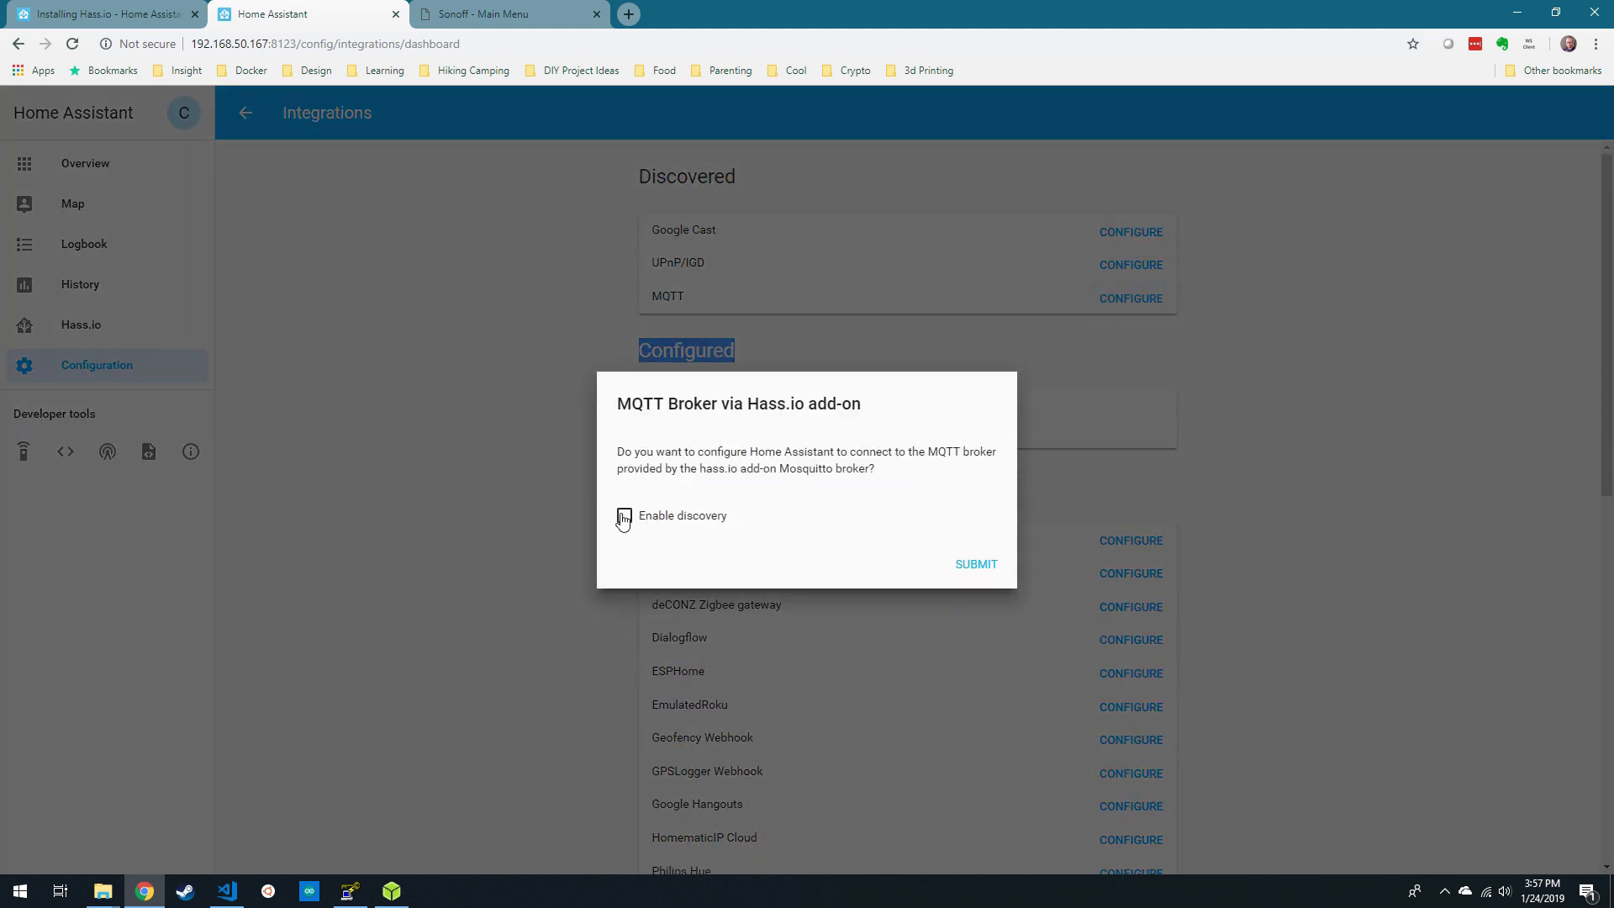
pyautogui.click(623, 517)
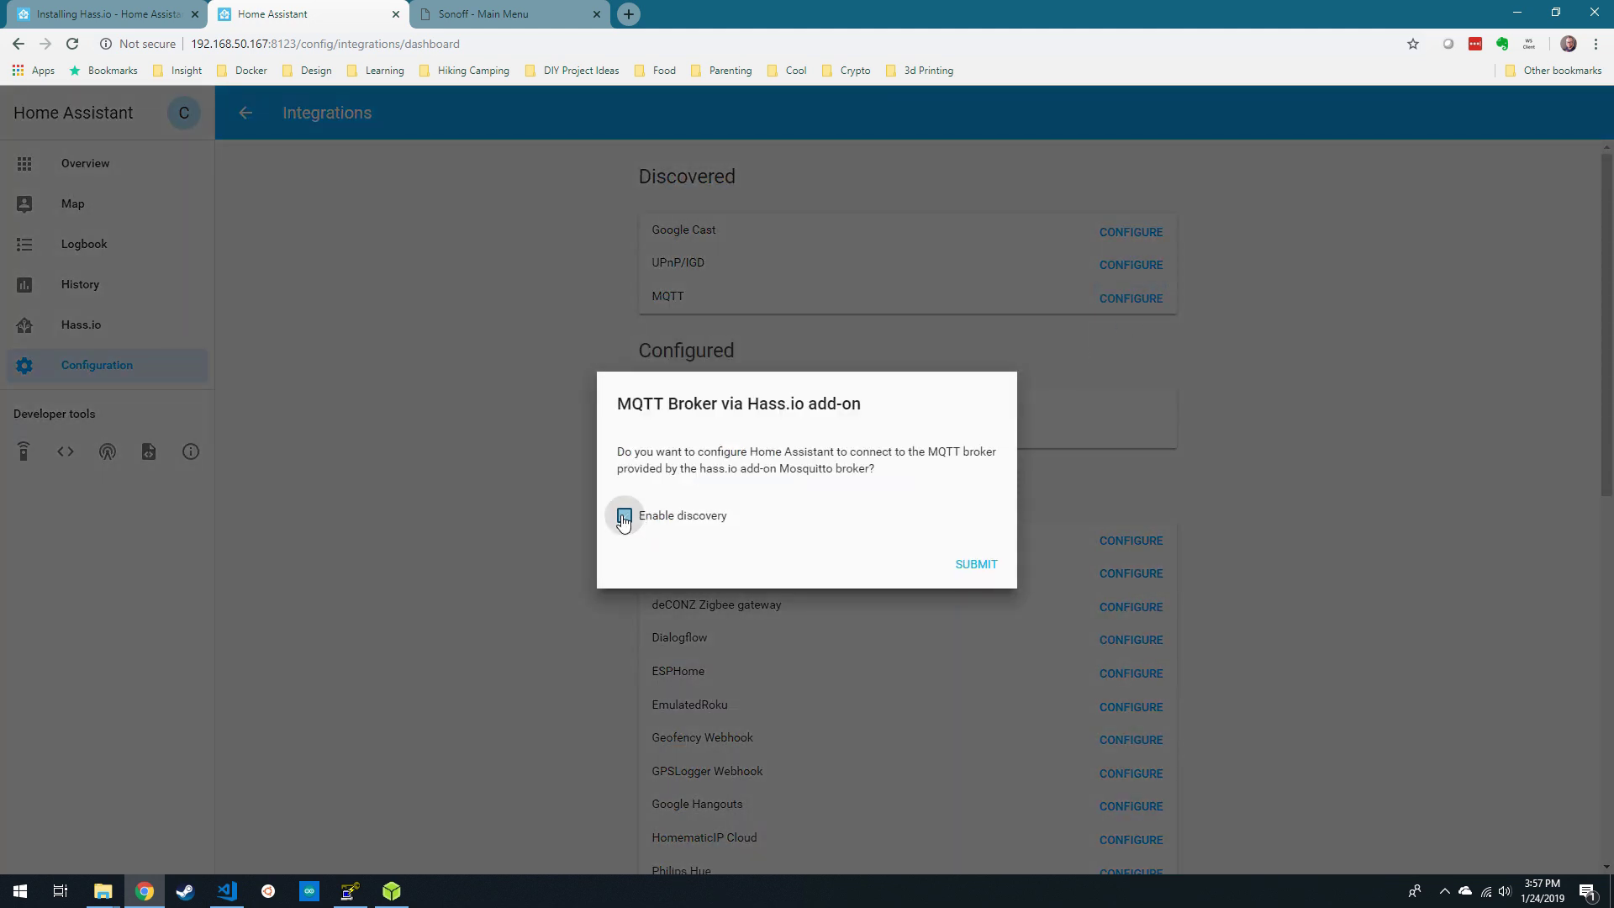
pyautogui.click(969, 569)
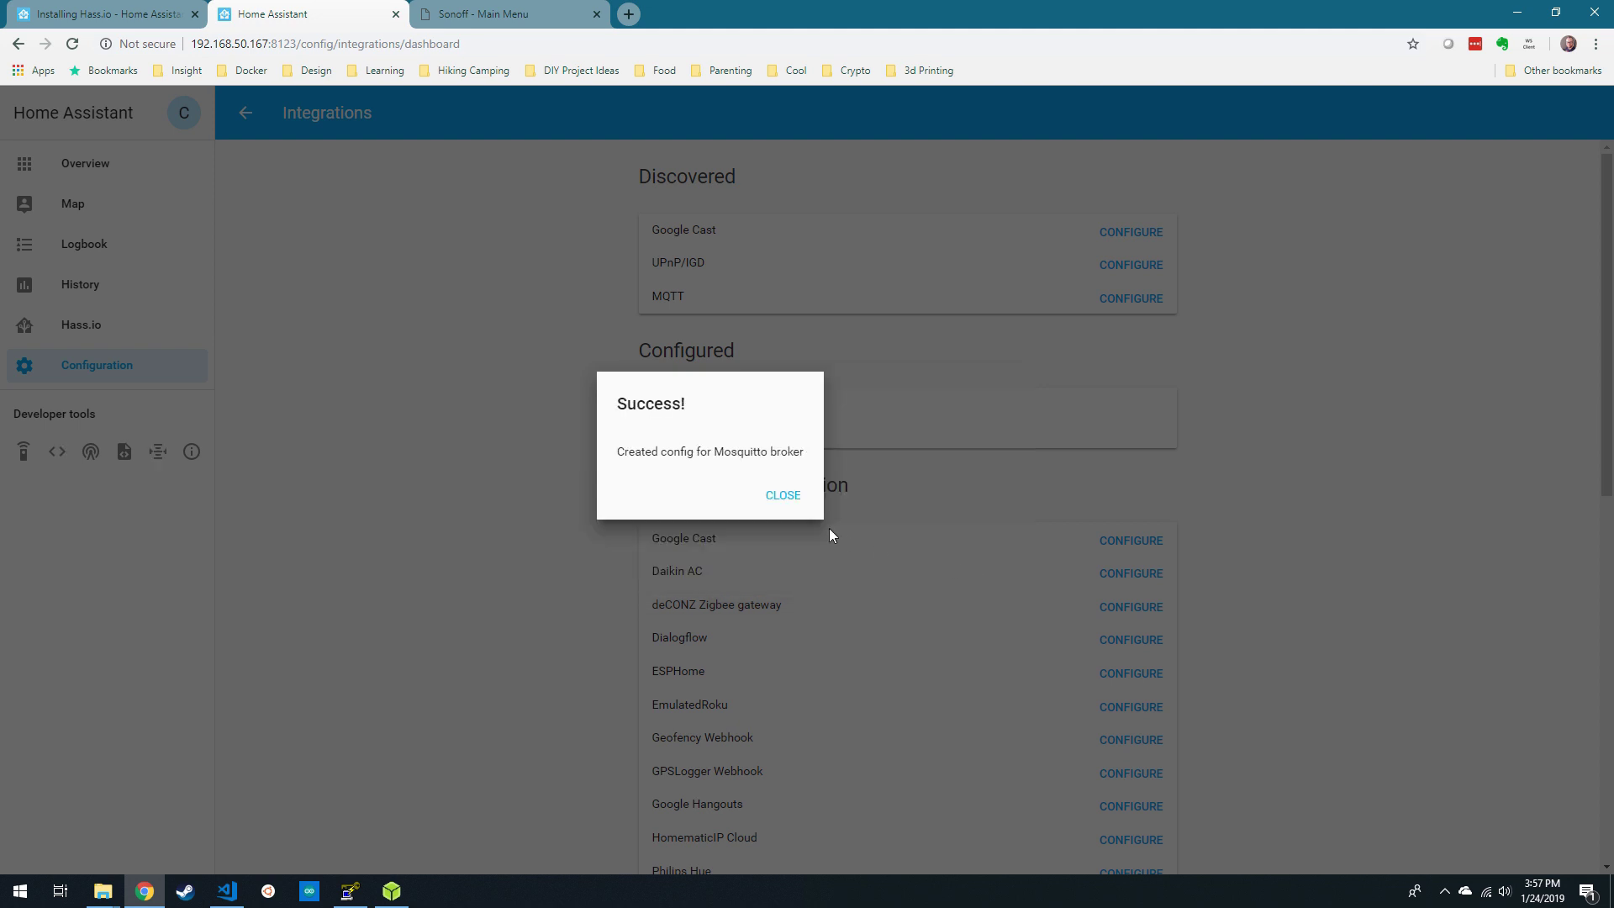
pyautogui.click(786, 494)
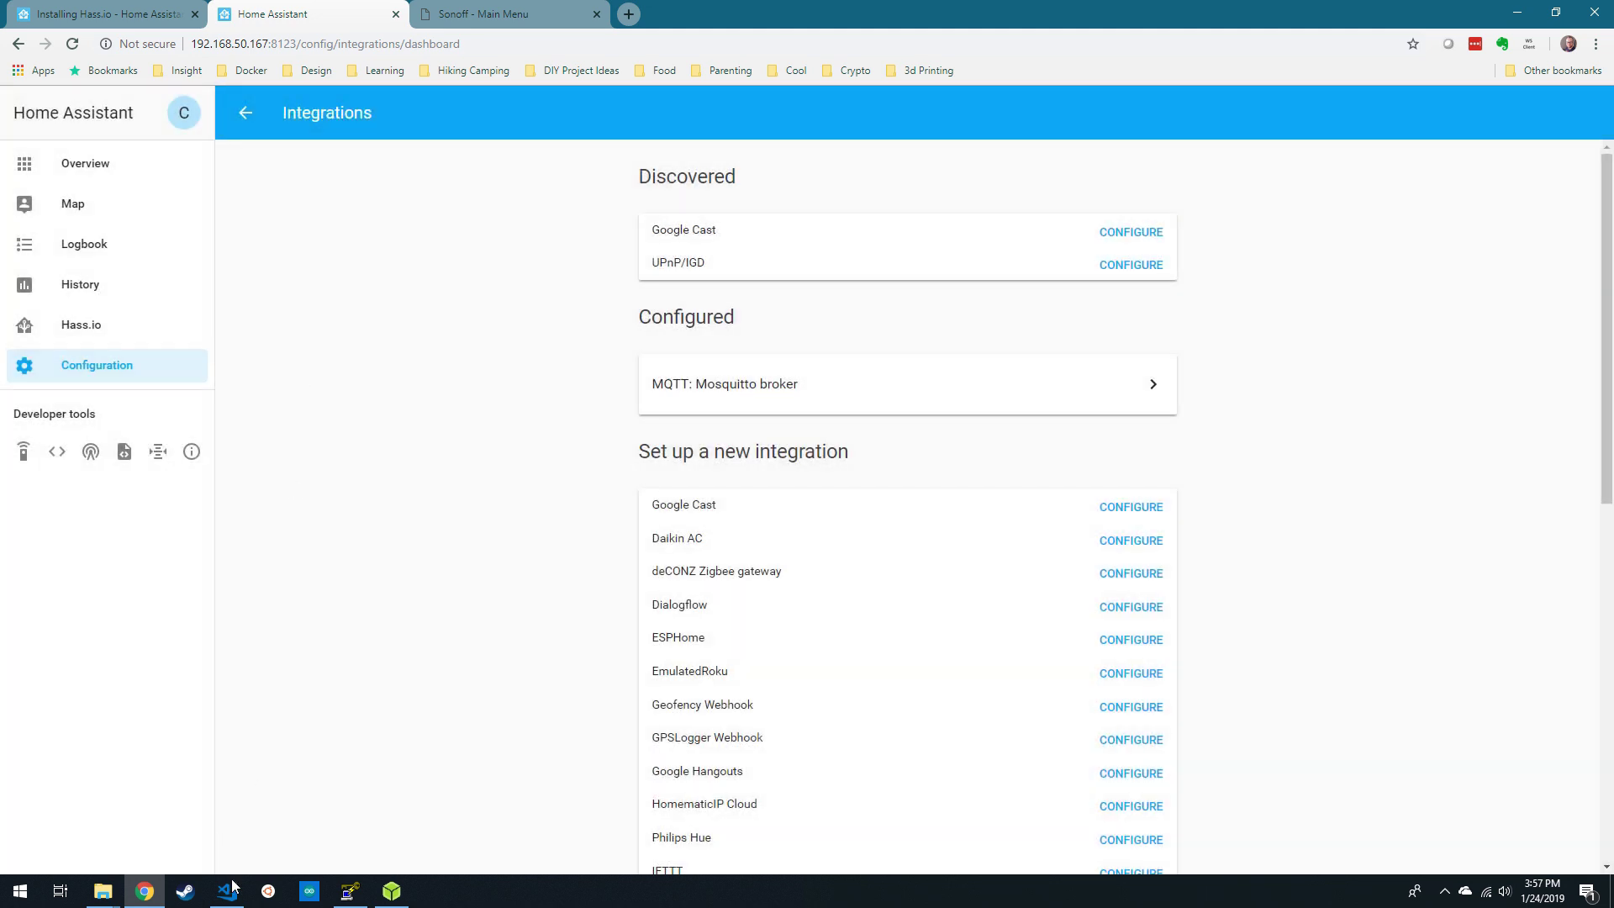
pyautogui.click(228, 889)
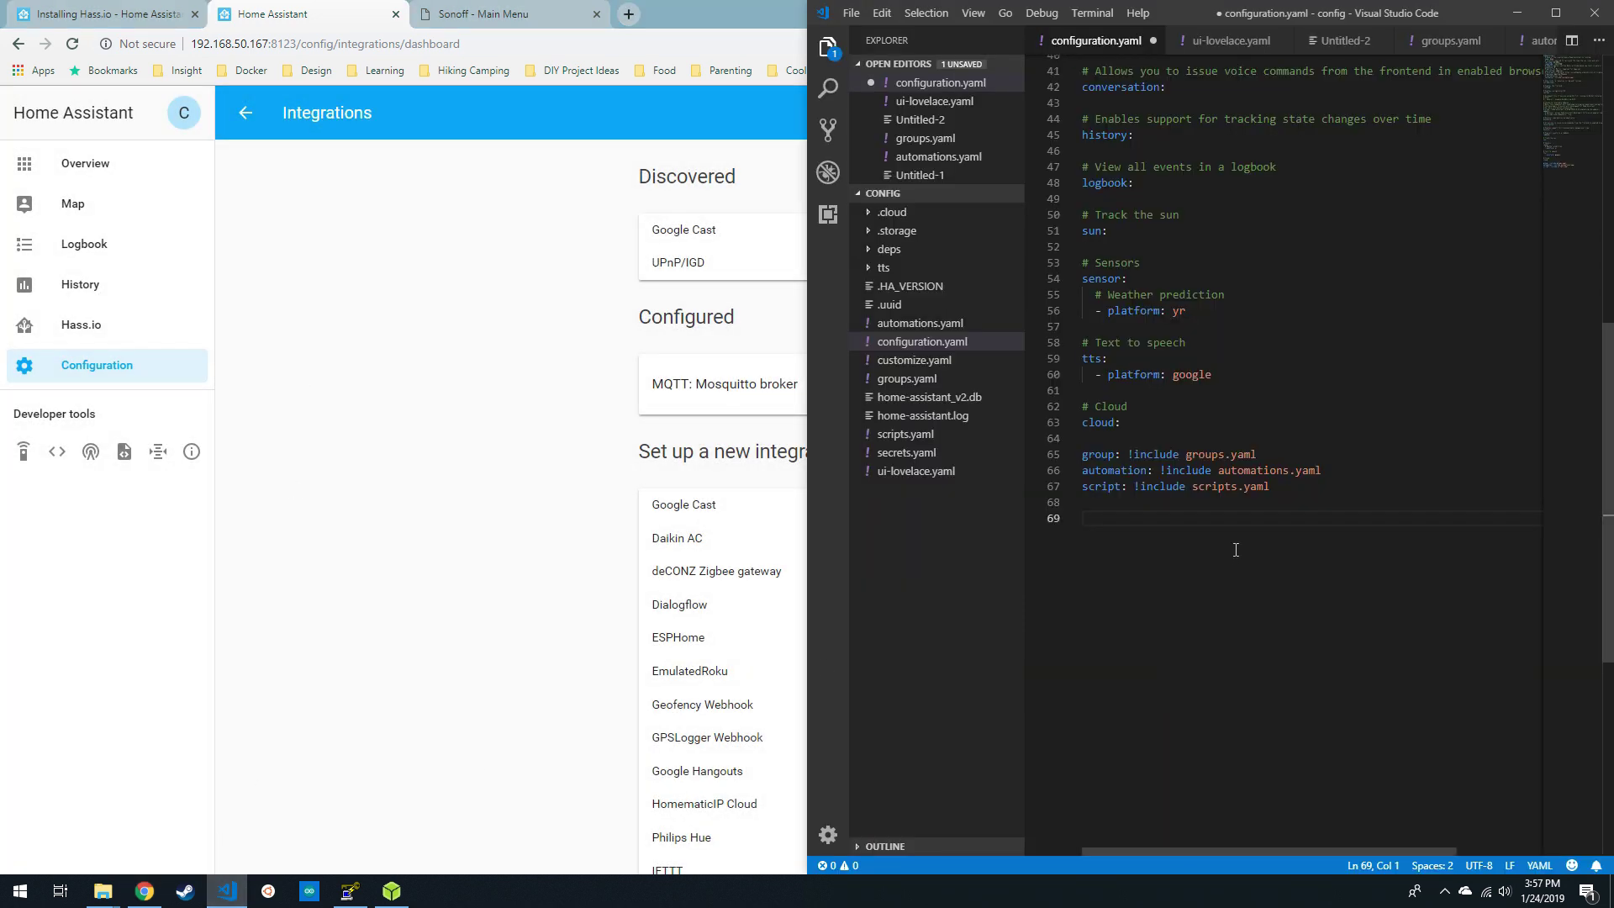
# - Add a switch block: platform mqtt, name My Smart Plug, command_topic cmnd/my_smart_plug/POWER
pyautogui.write('mqtt')
pyautogui.press('BackSpace')
pyautogui.press('BackSpace')
pyautogui.press('BackSpace')
pyautogui.write('s')
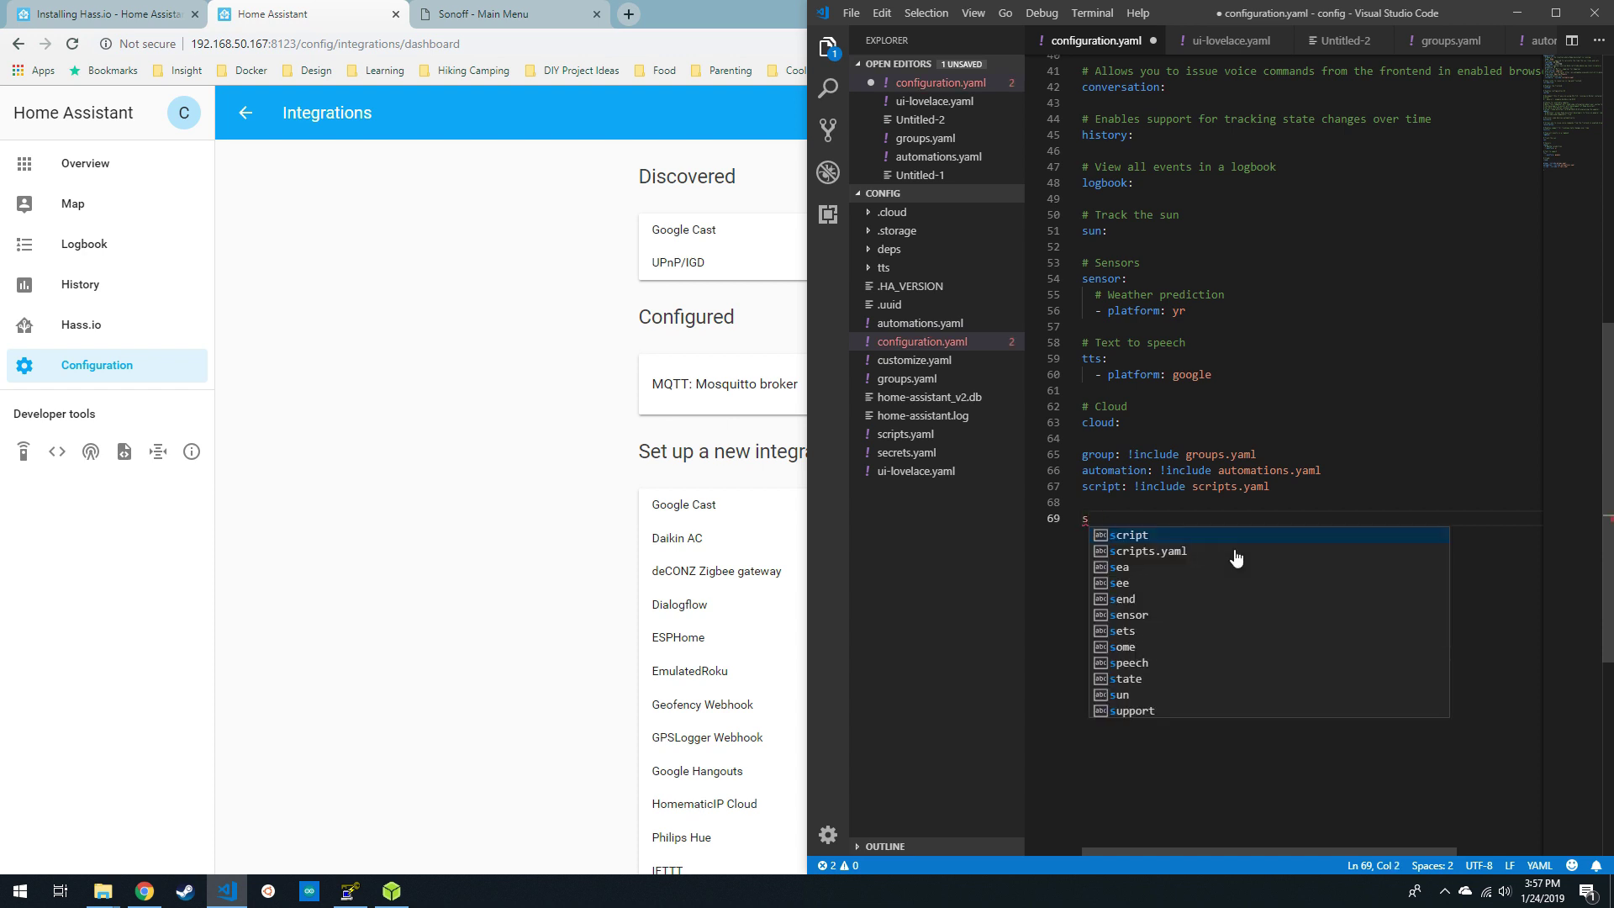
pyautogui.write('witch:')
pyautogui.press('Return')
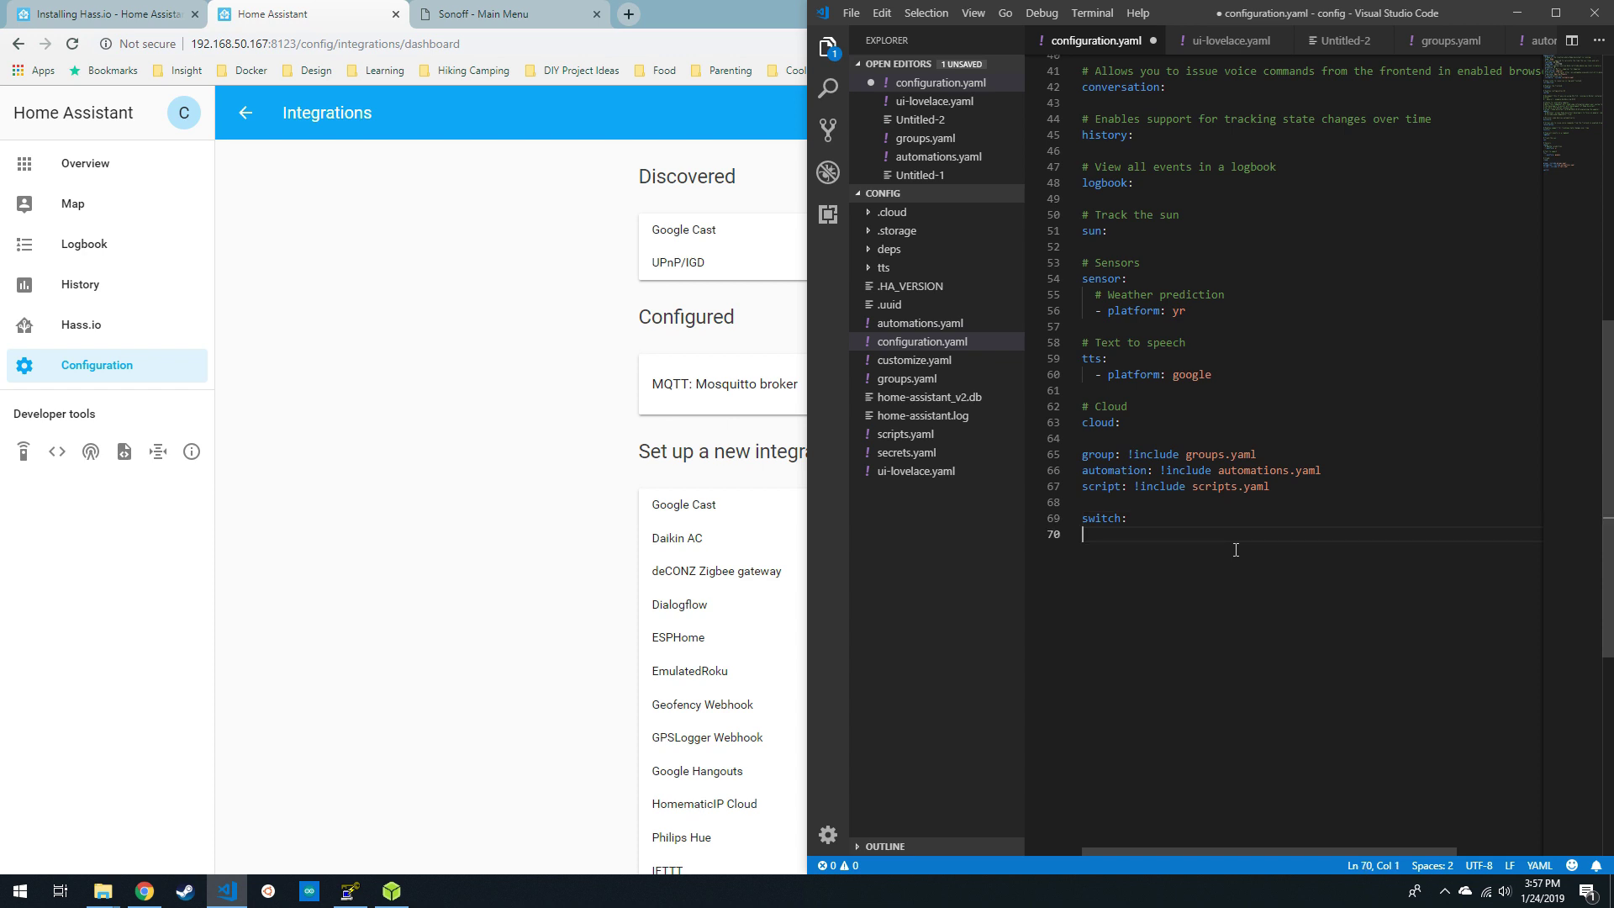
pyautogui.write('pl')
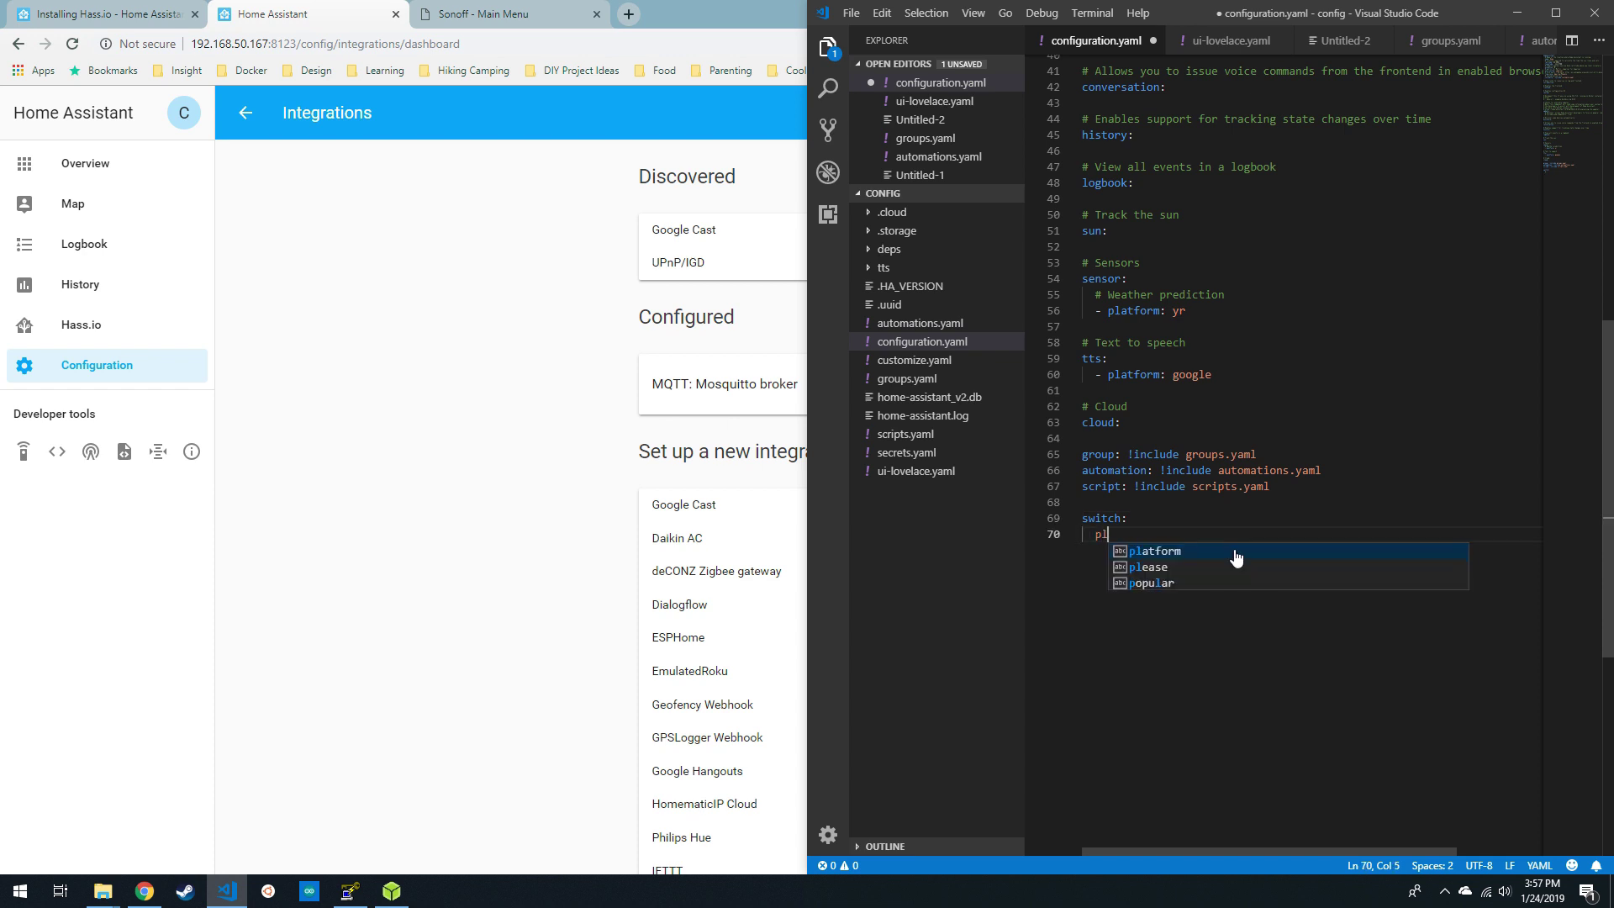
pyautogui.write('atform: mqtt')
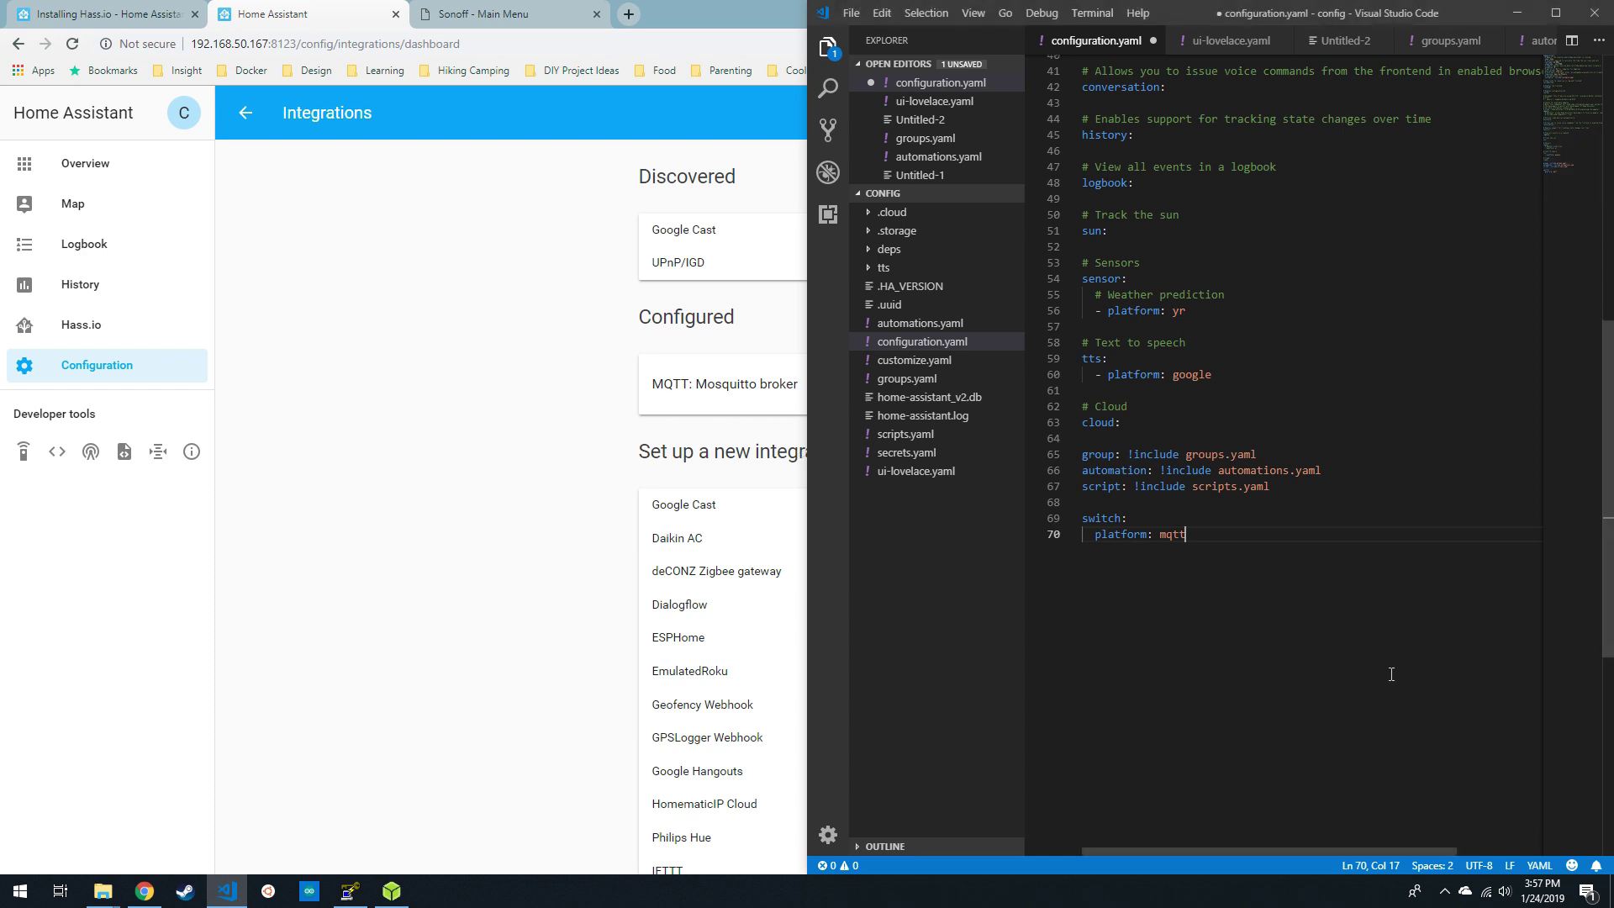
pyautogui.press('Return')
pyautogui.write('n')
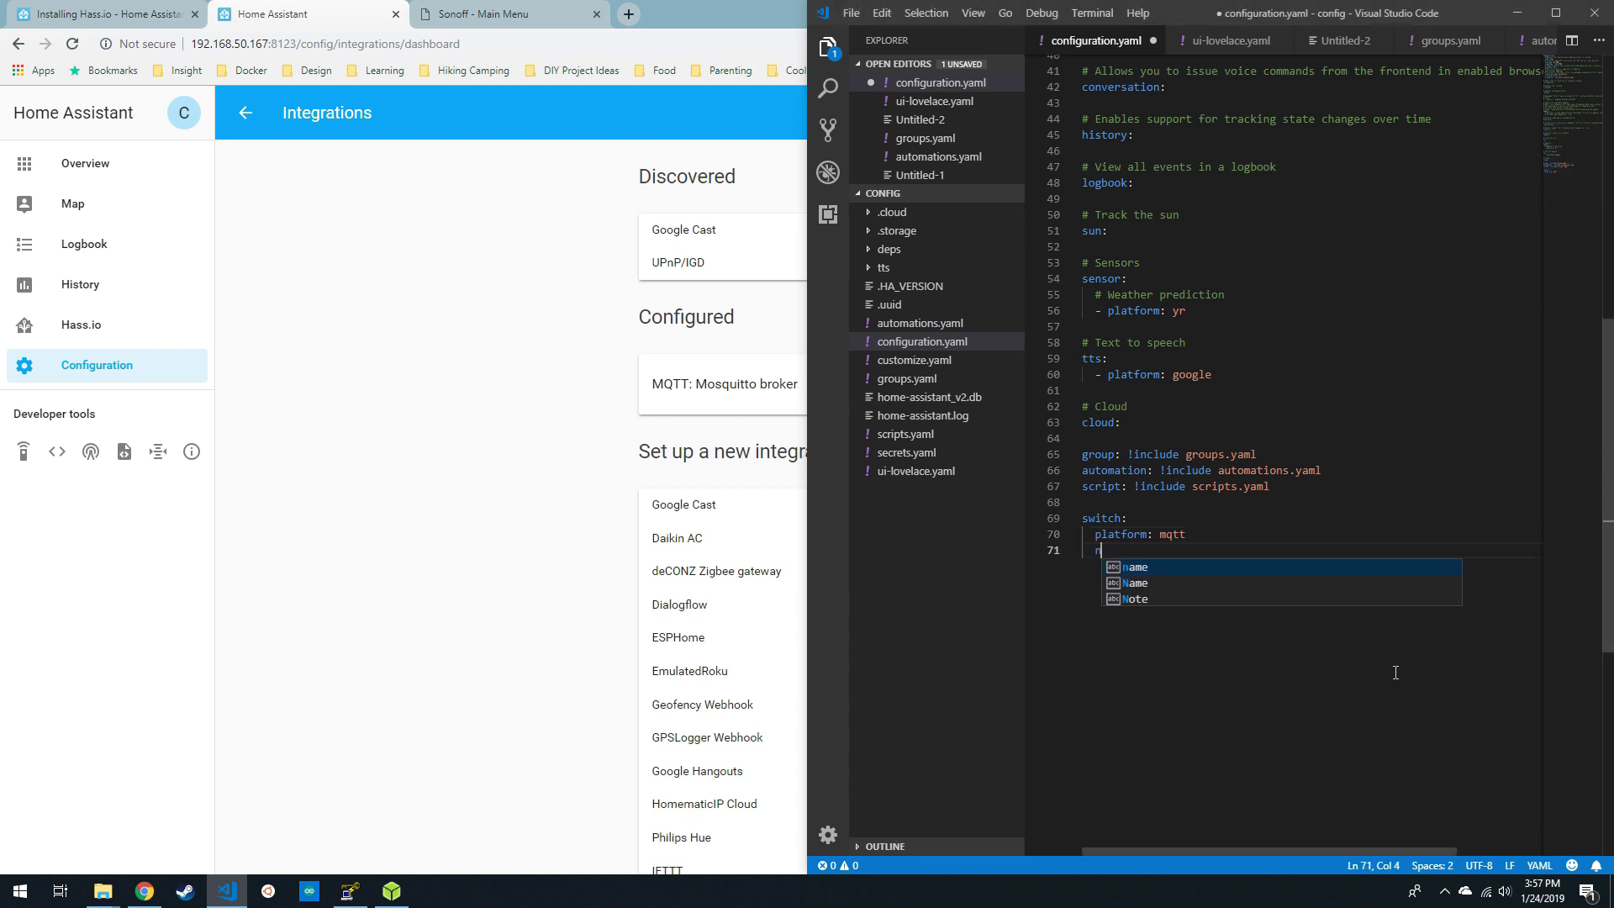
pyautogui.write('ame: My Smart Plug')
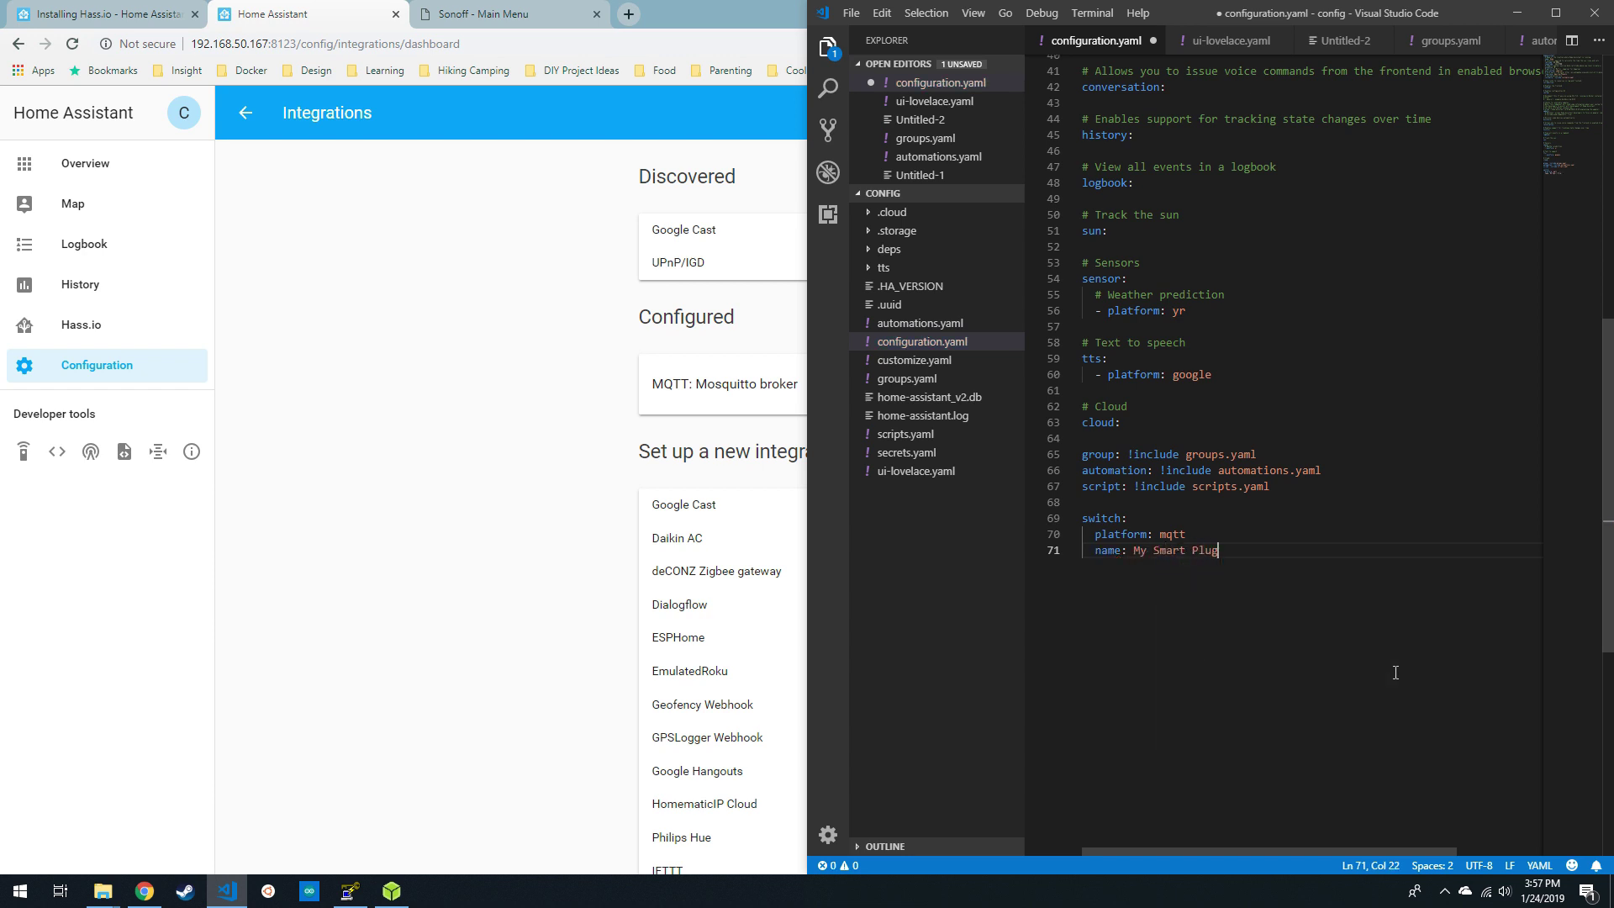
pyautogui.press('Return')
pyautogui.write('command')
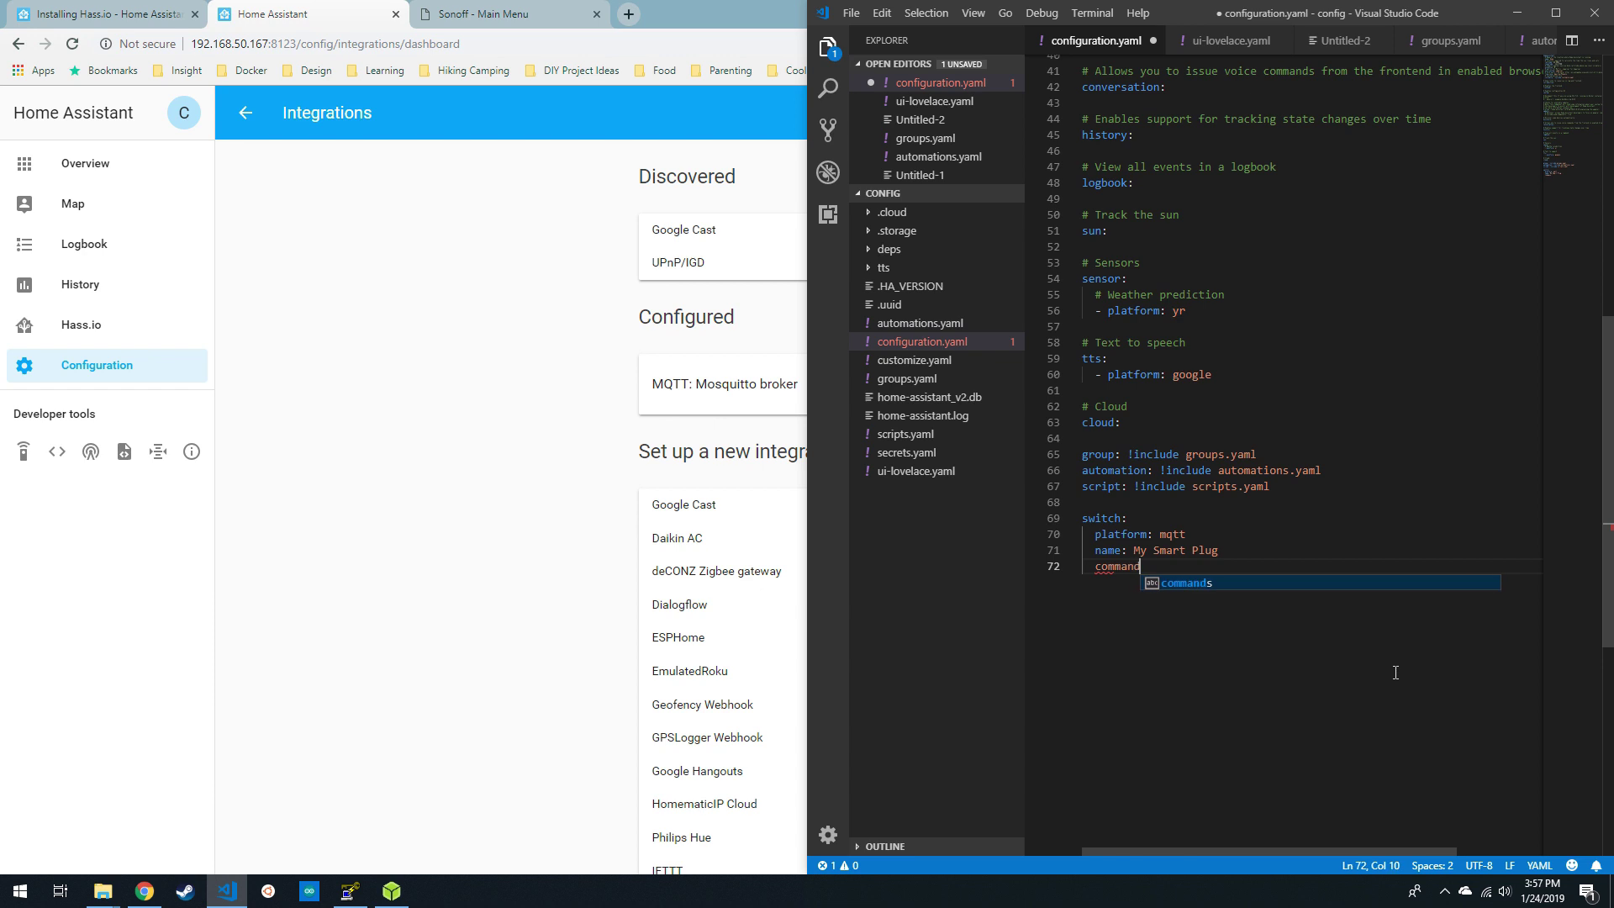
pyautogui.write('_topic:')
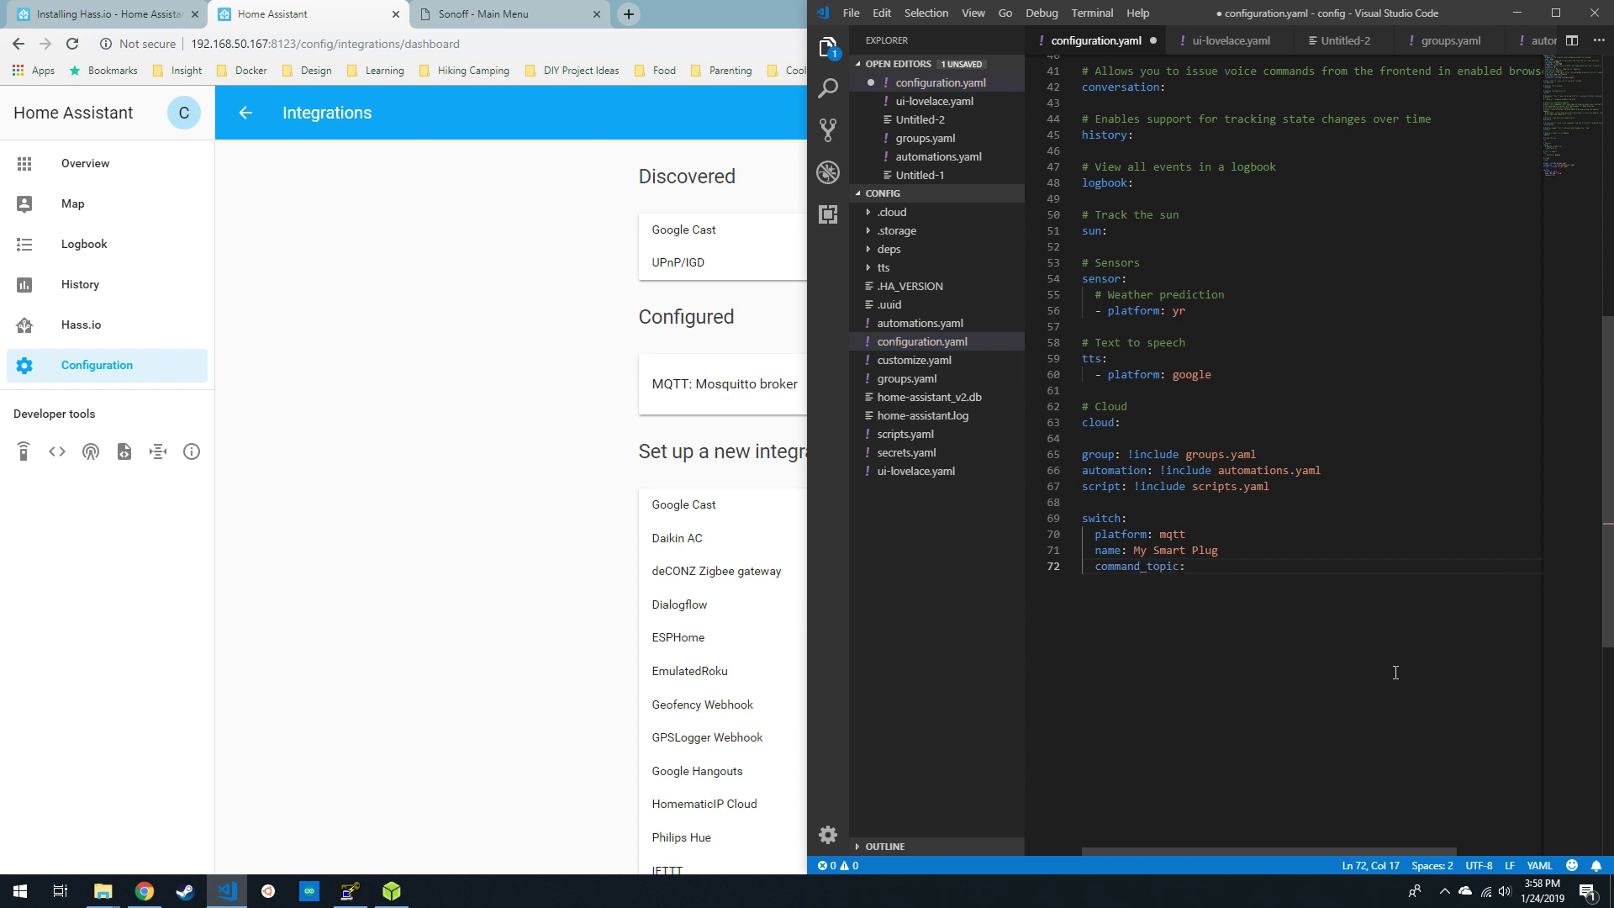
pyautogui.write(' "cmnd/my_smart_plug/O')
pyautogui.press('BackSpace')
pyautogui.write('POWER')
# - Add state_topic stat/my_smart_plug/POWER, payload_on "ON" and payload_off "OFF", then save configuration.yaml
pyautogui.press('End')
pyautogui.press('Return')
pyautogui.write('st')
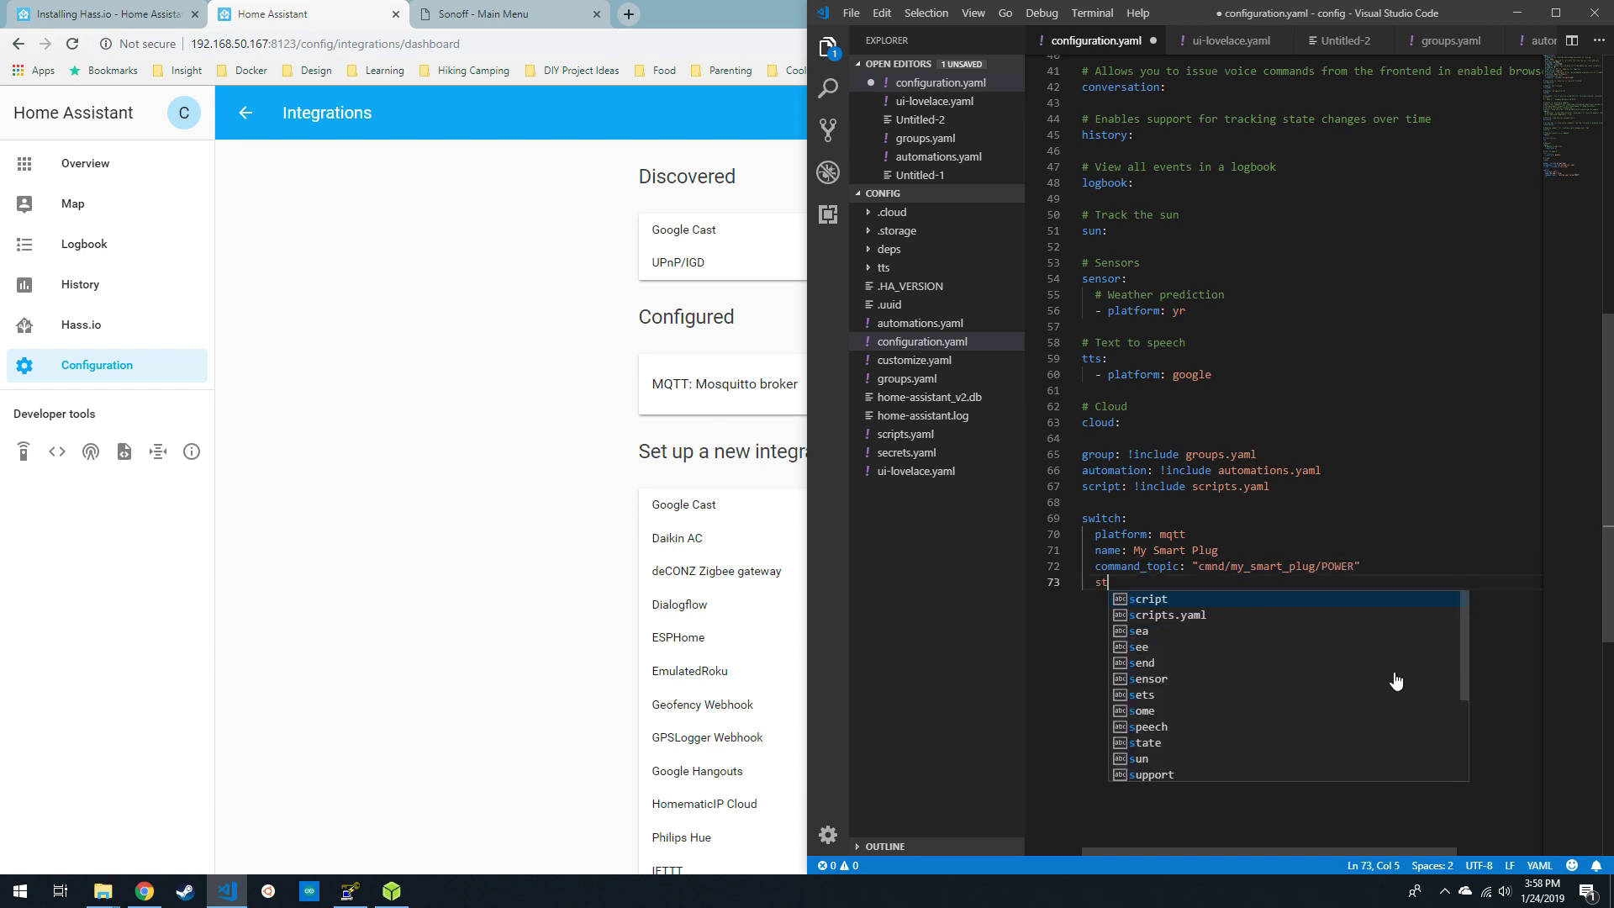
pyautogui.write('ate_topic:')
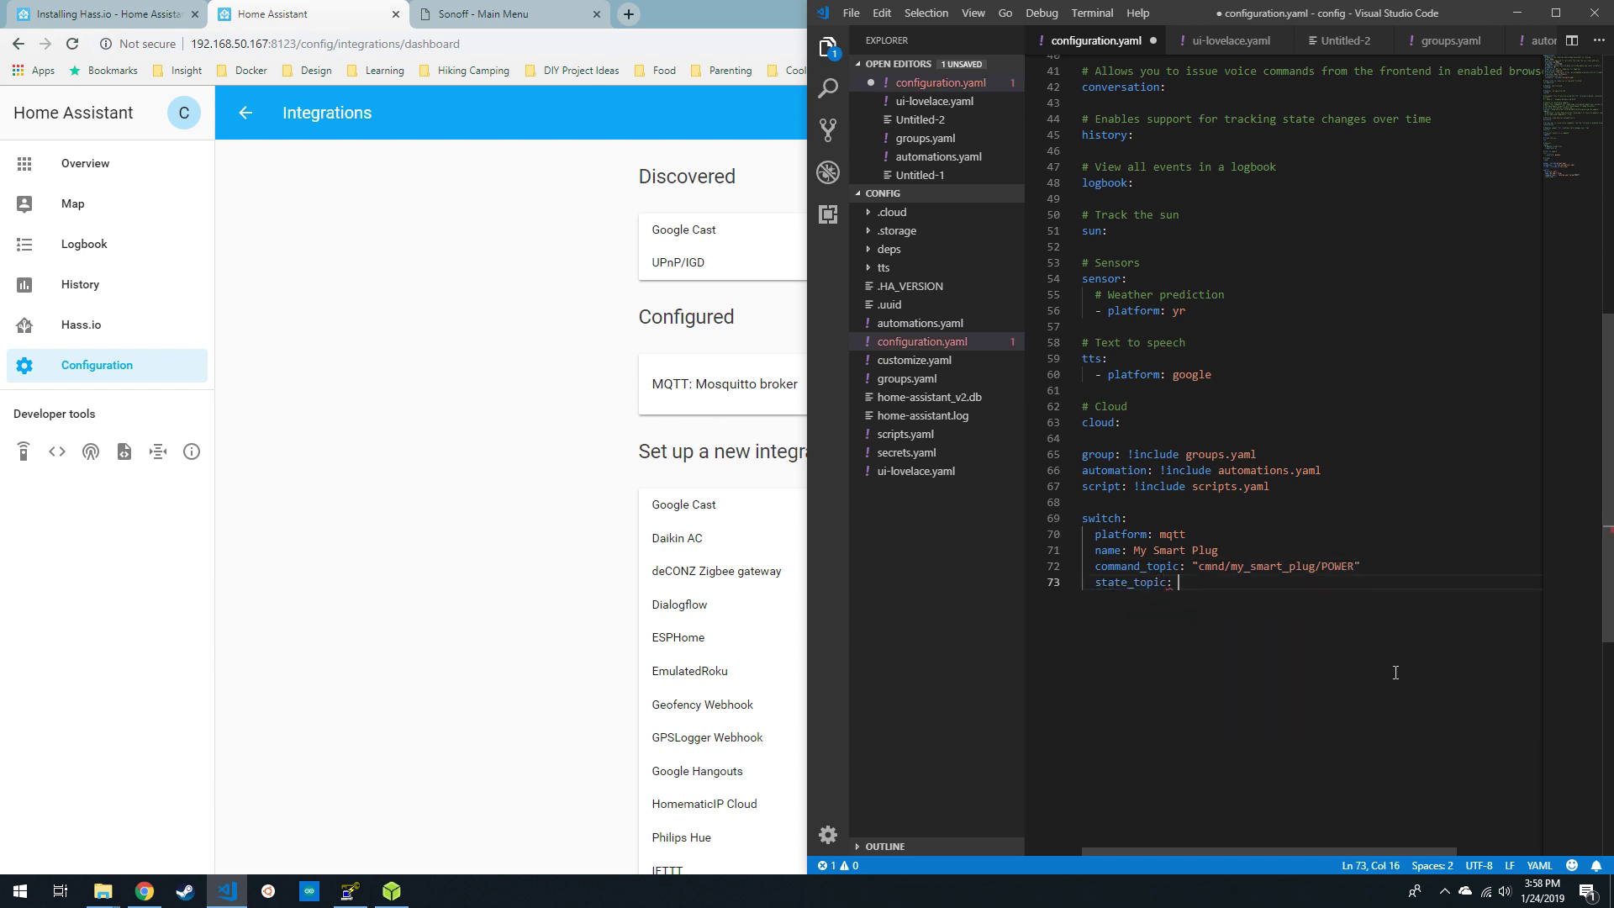
pyautogui.write('L "stat/my')
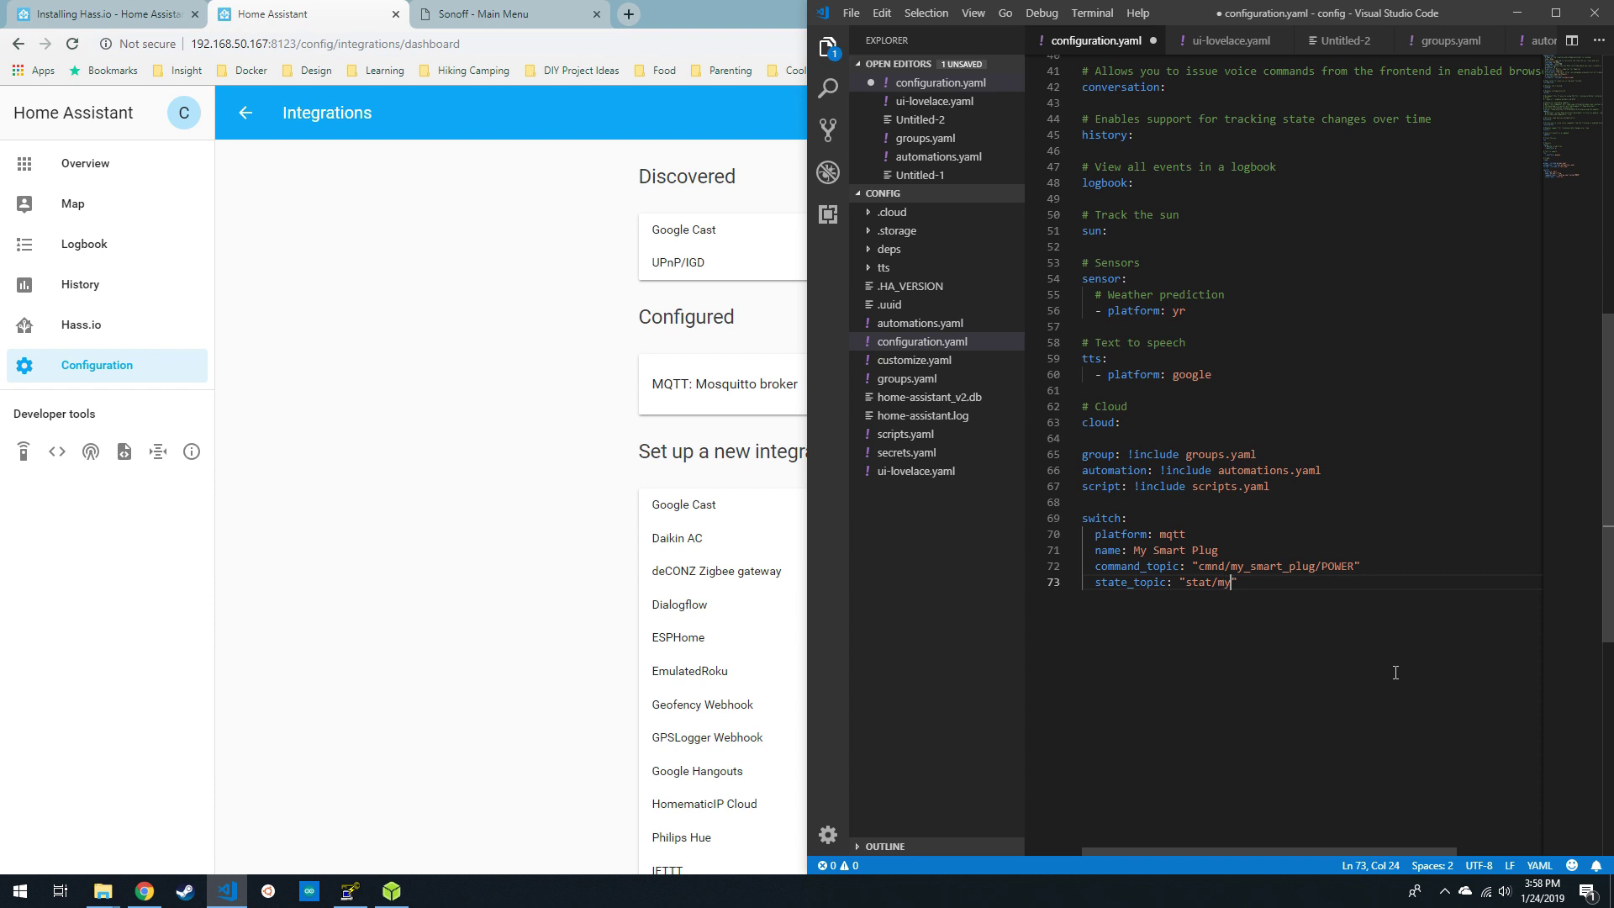
pyautogui.write('_smart_plug//POWER')
pyautogui.press('Return')
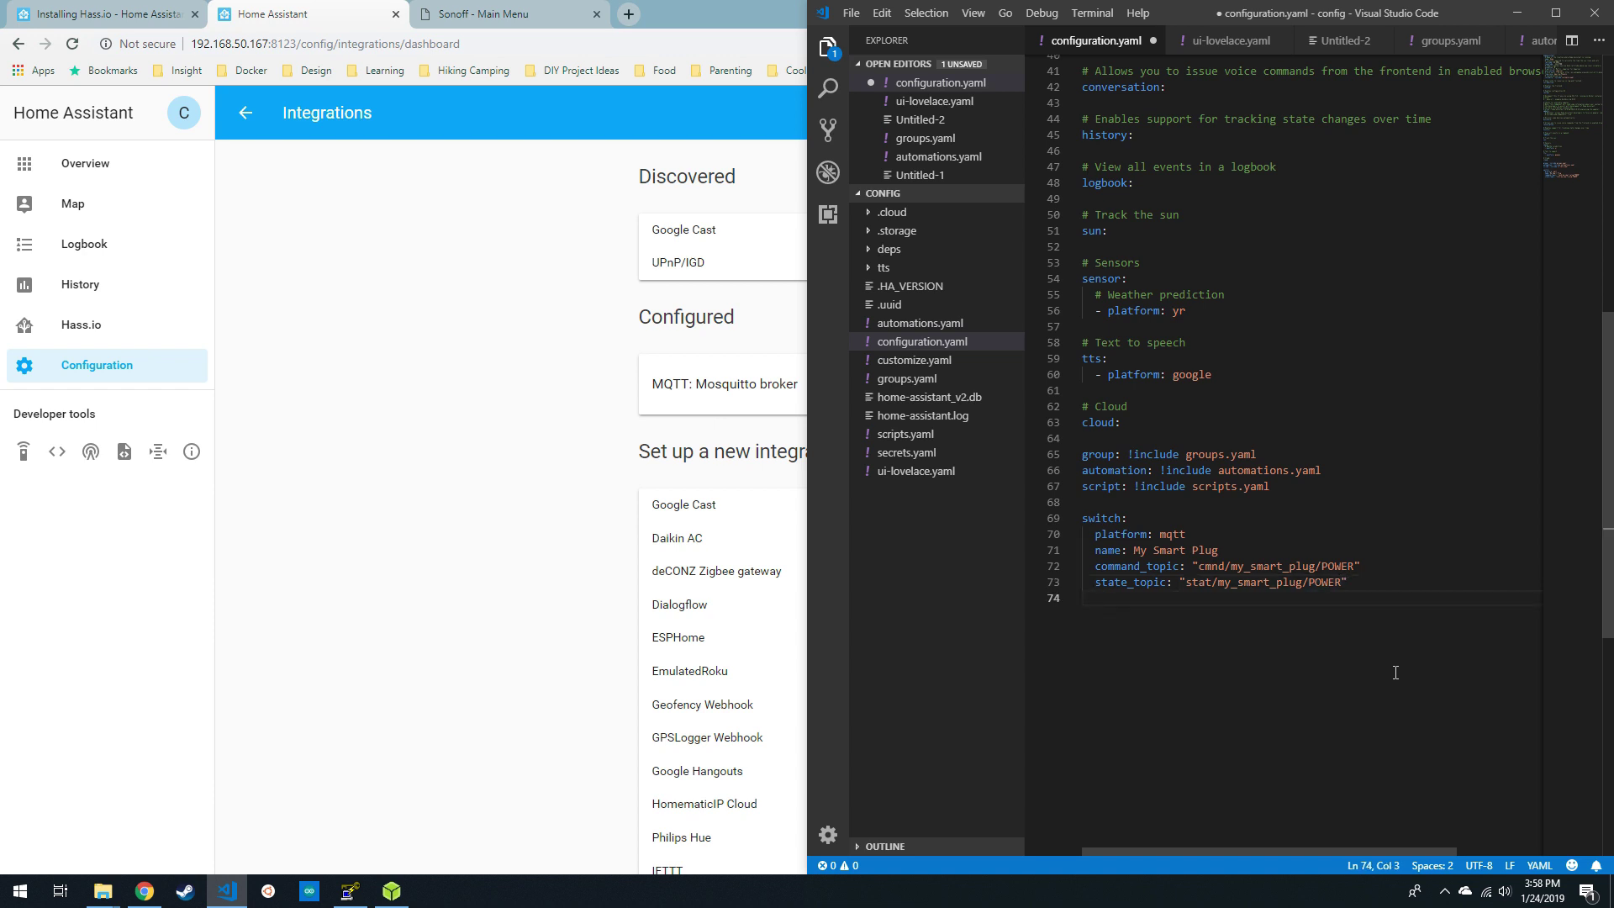
pyautogui.write('payload ')
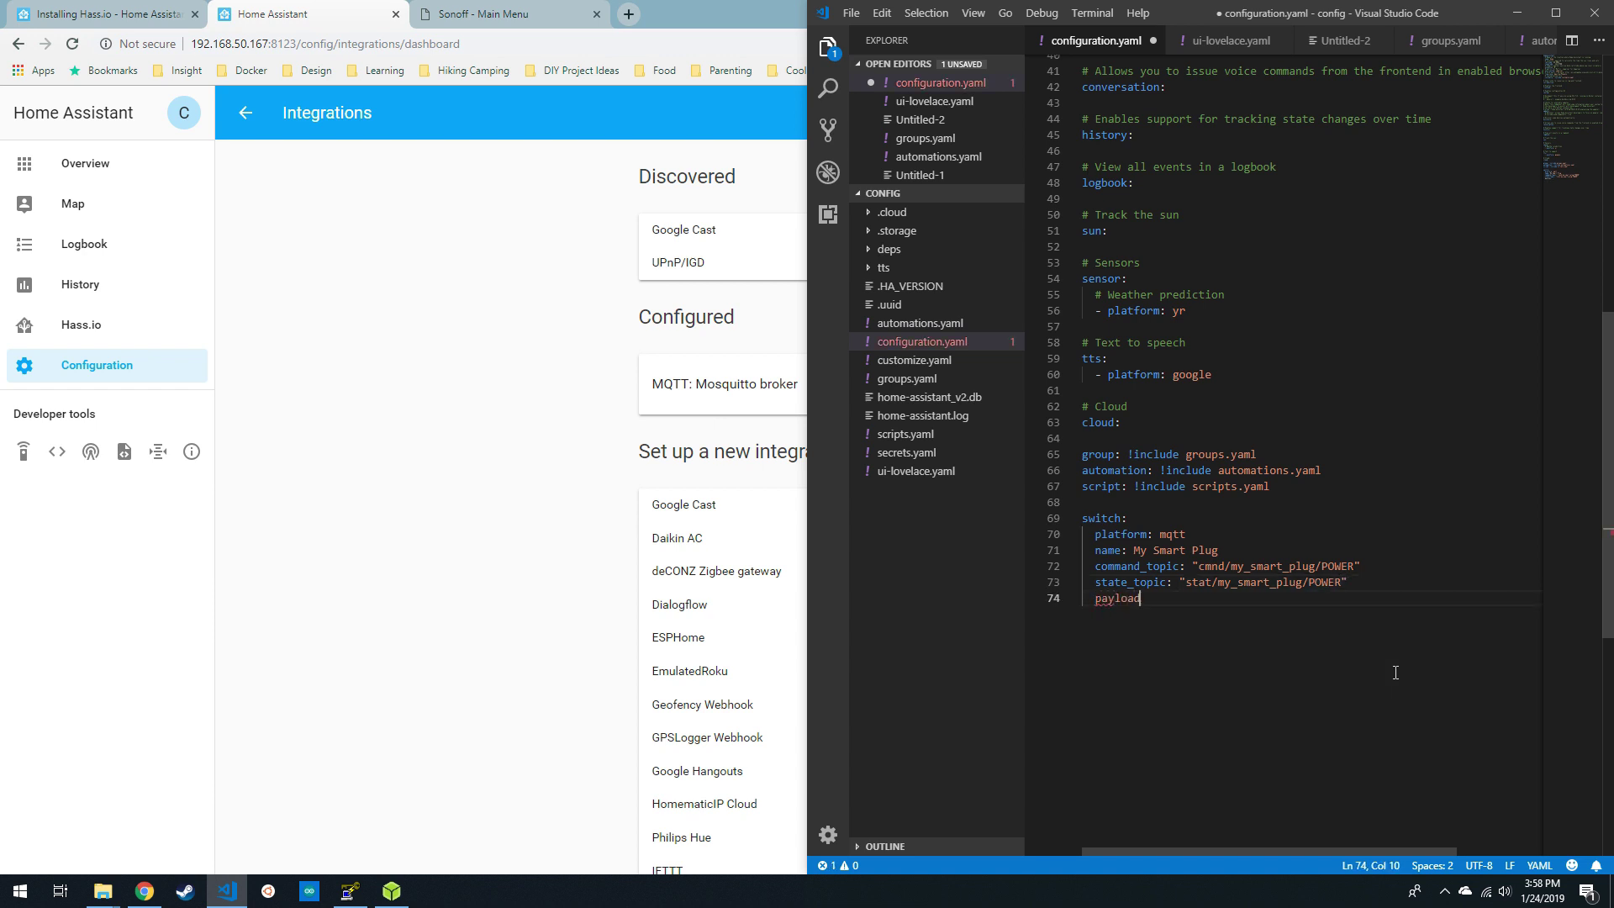
pyautogui.write('on')
pyautogui.press('BackSpace')
pyautogui.write(': "ON""')
pyautogui.press('Return')
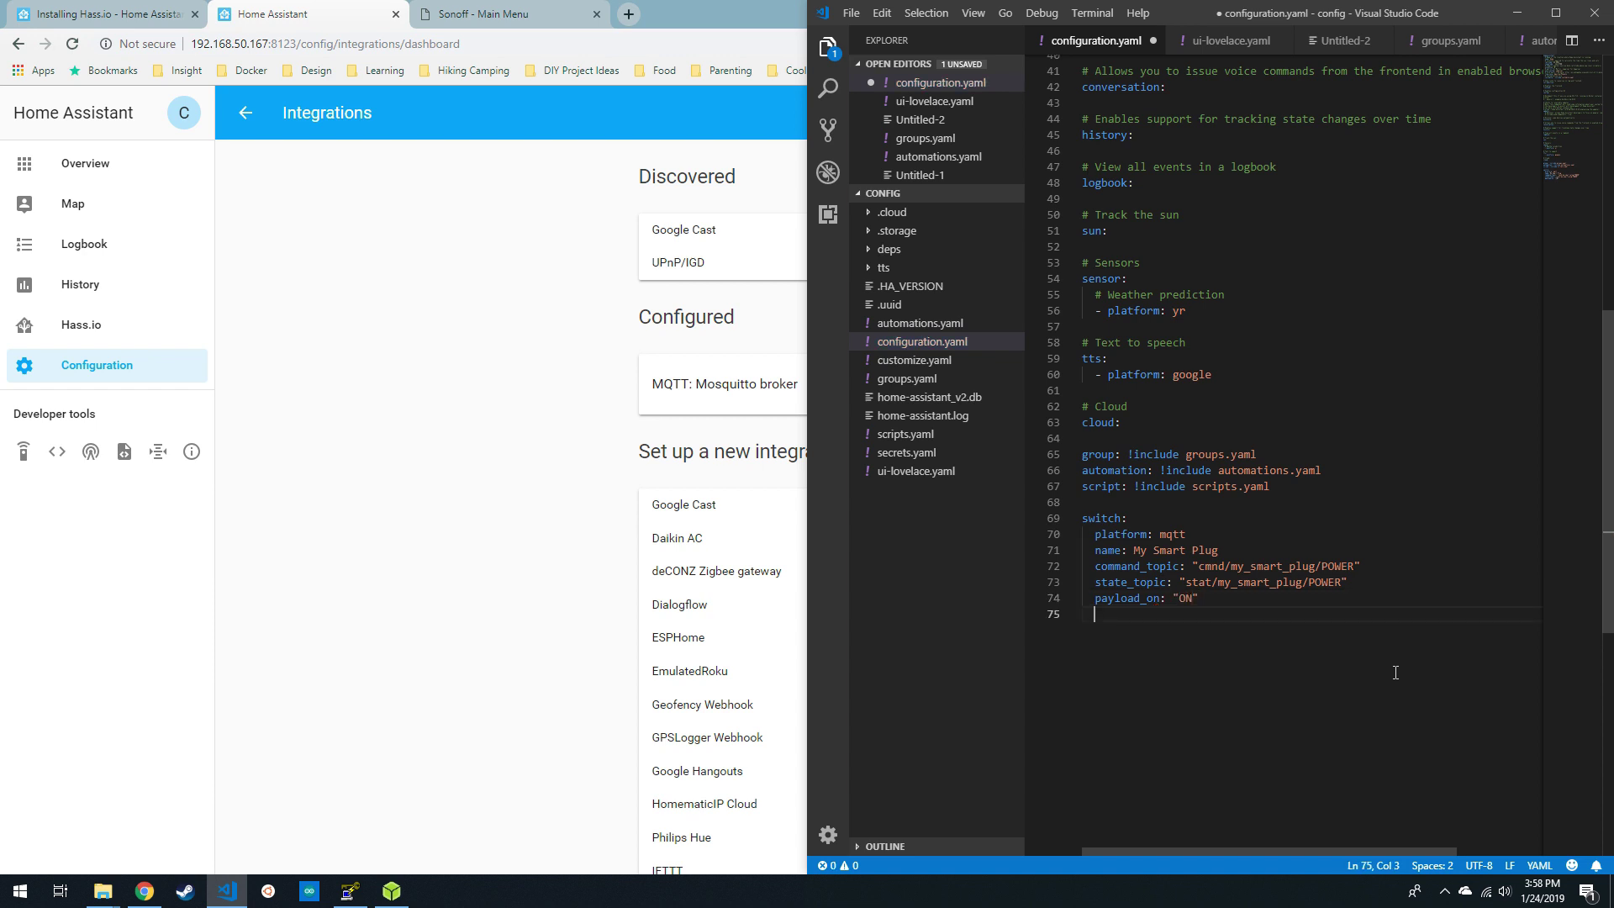
pyautogui.write('payload ')
pyautogui.write('off: "of')
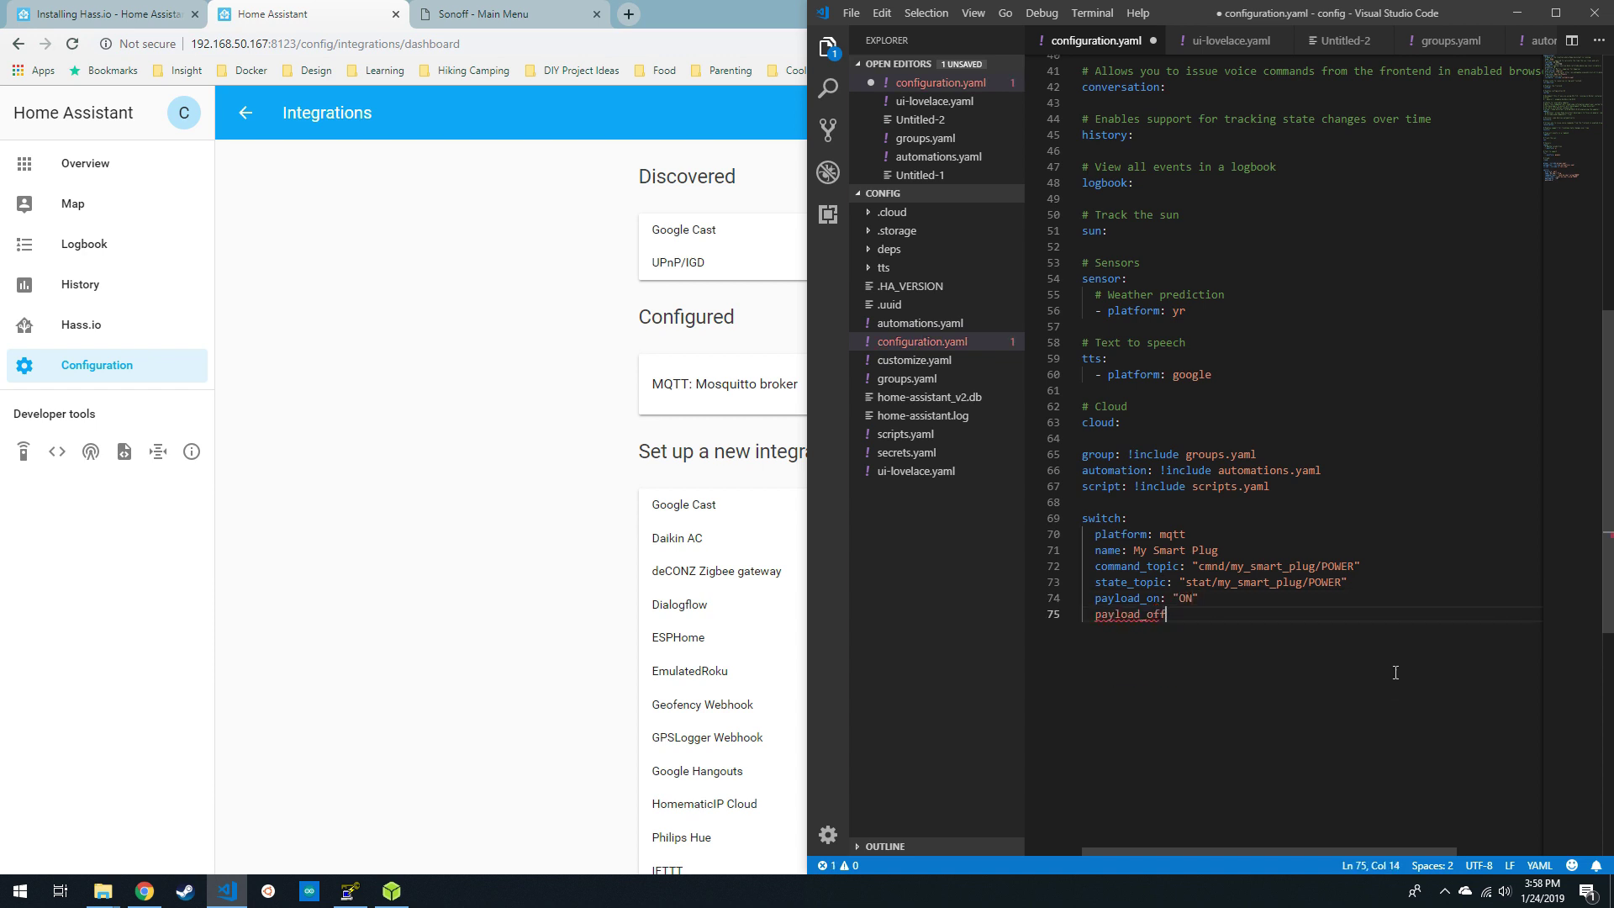
pyautogui.press('BackSpace')
pyautogui.press('BackSpace')
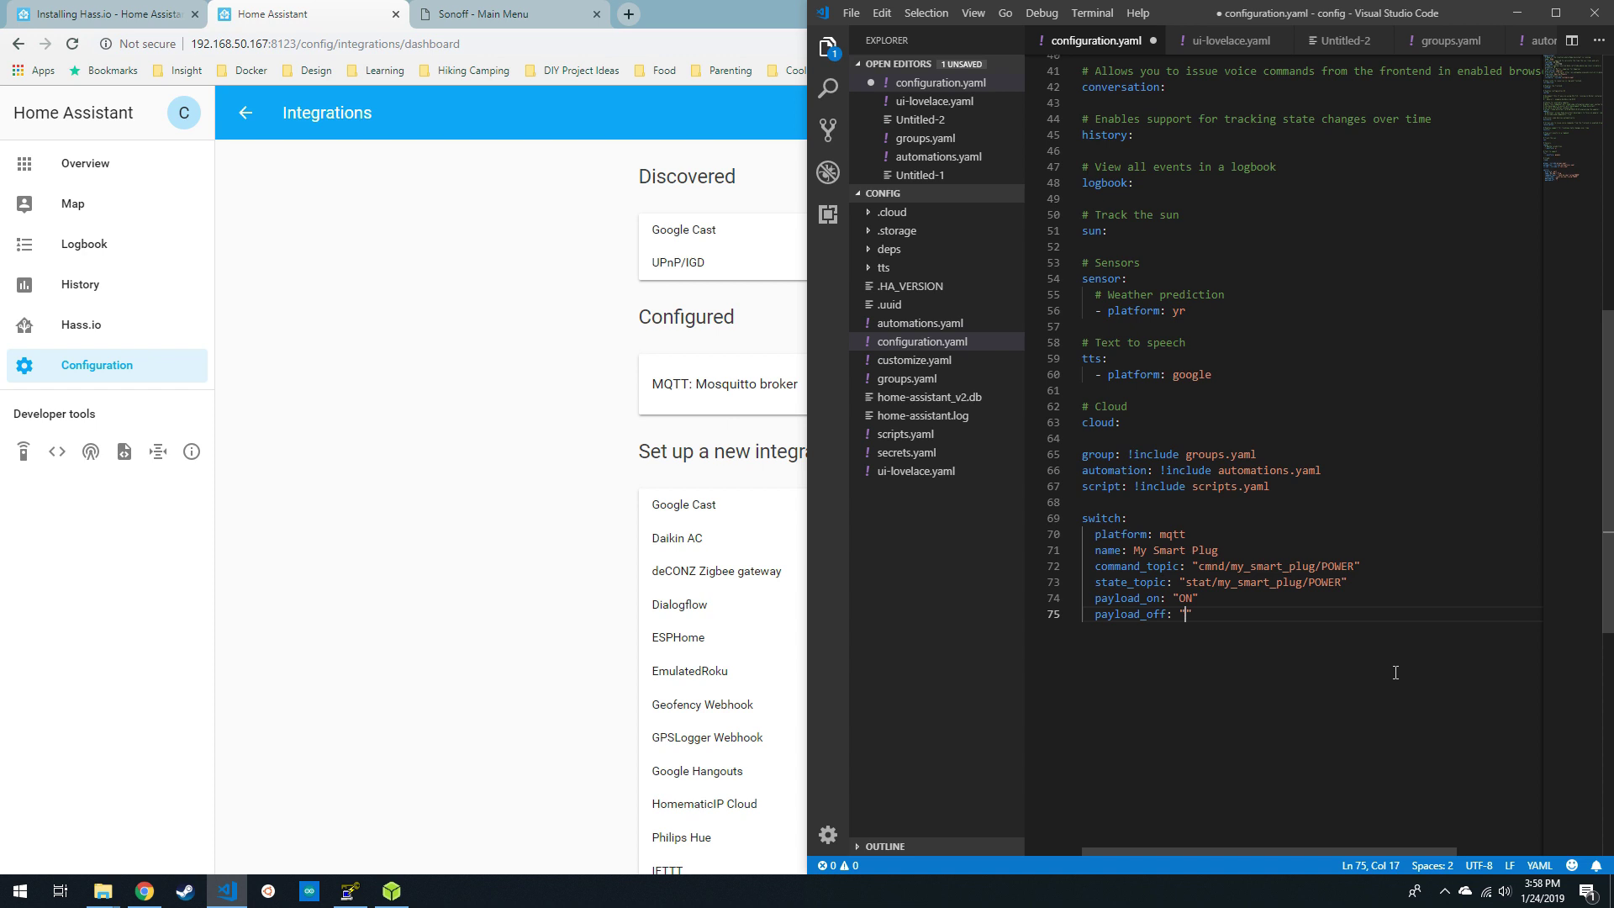
pyautogui.write('OFF"')
pyautogui.hotkey('ctrl', 's')
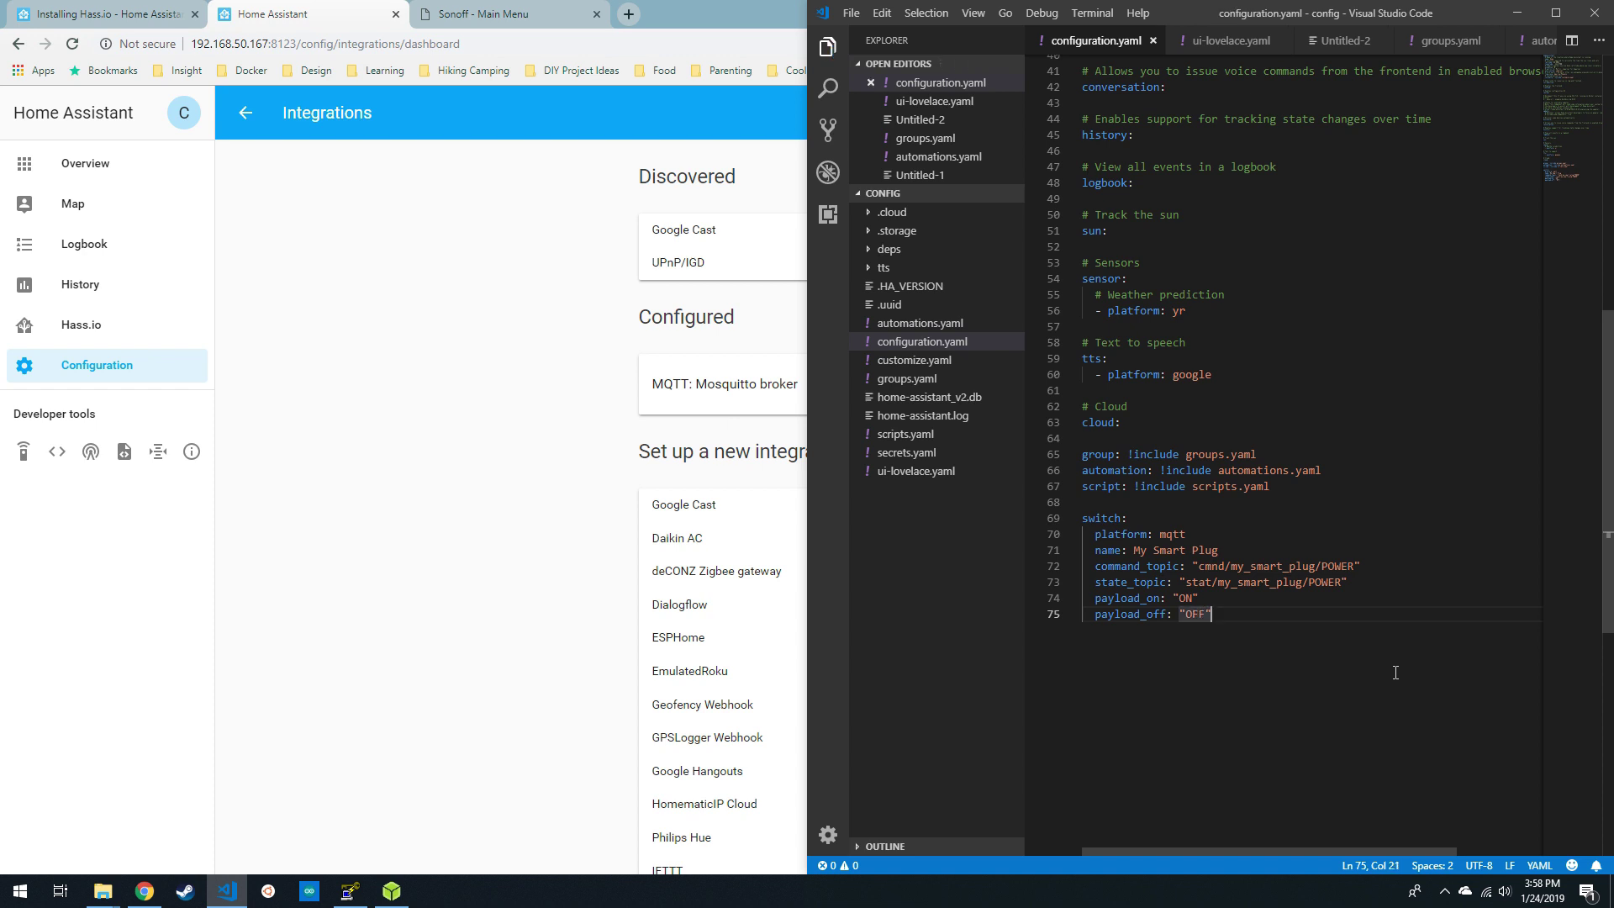
# - Check the configuration reports valid, then restart the Home Assistant server
pyautogui.click(378, 407)
pyautogui.click(109, 360)
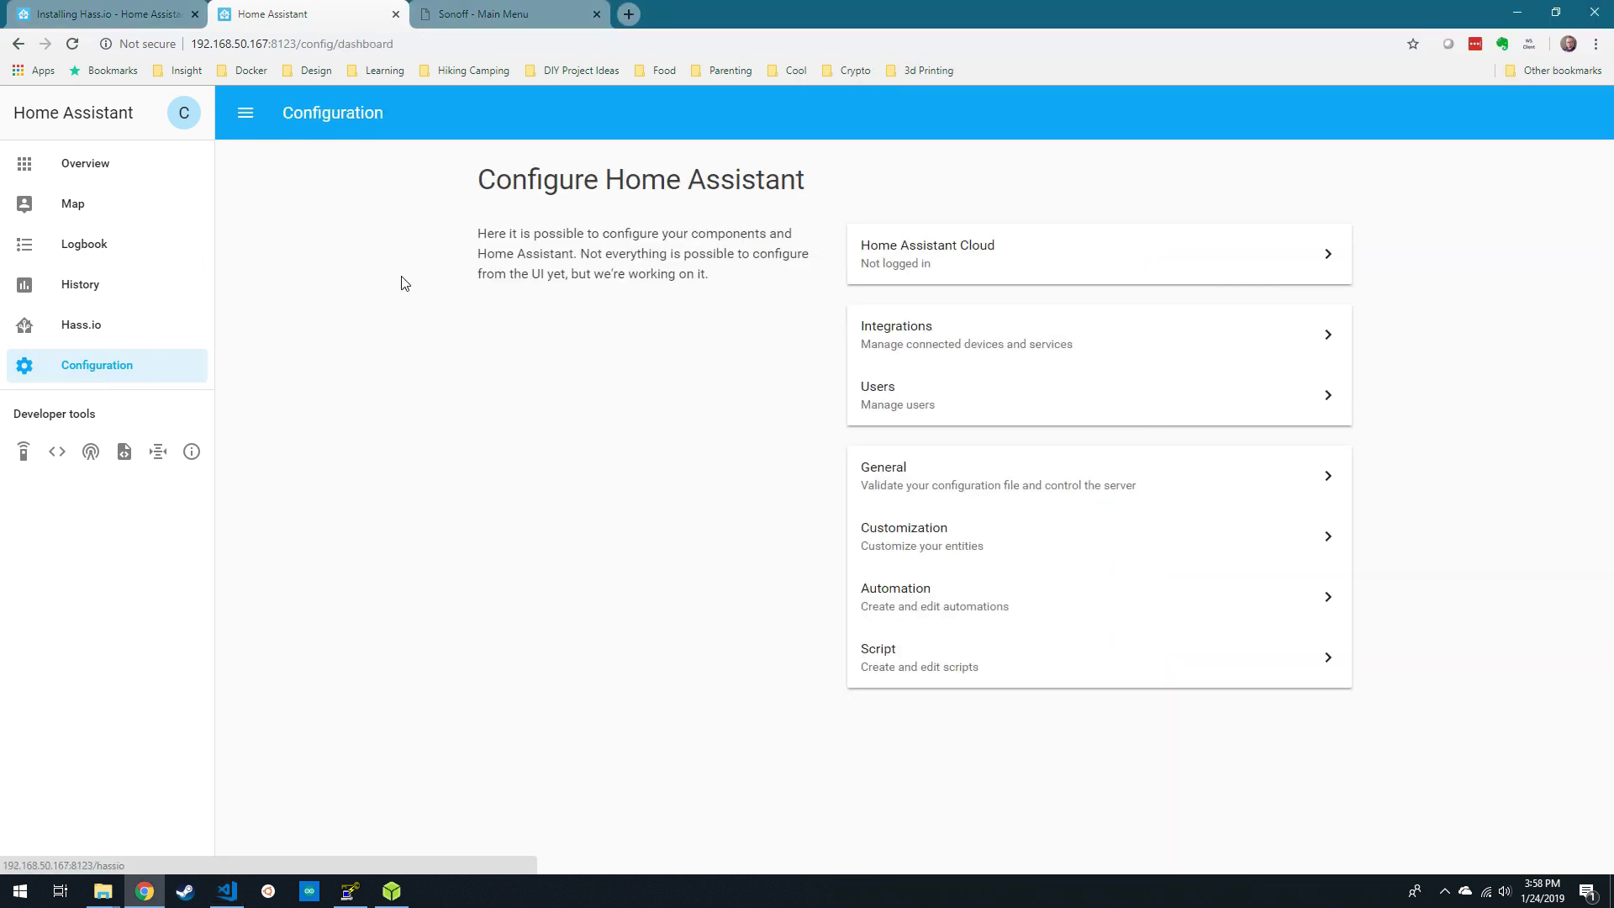
pyautogui.click(936, 481)
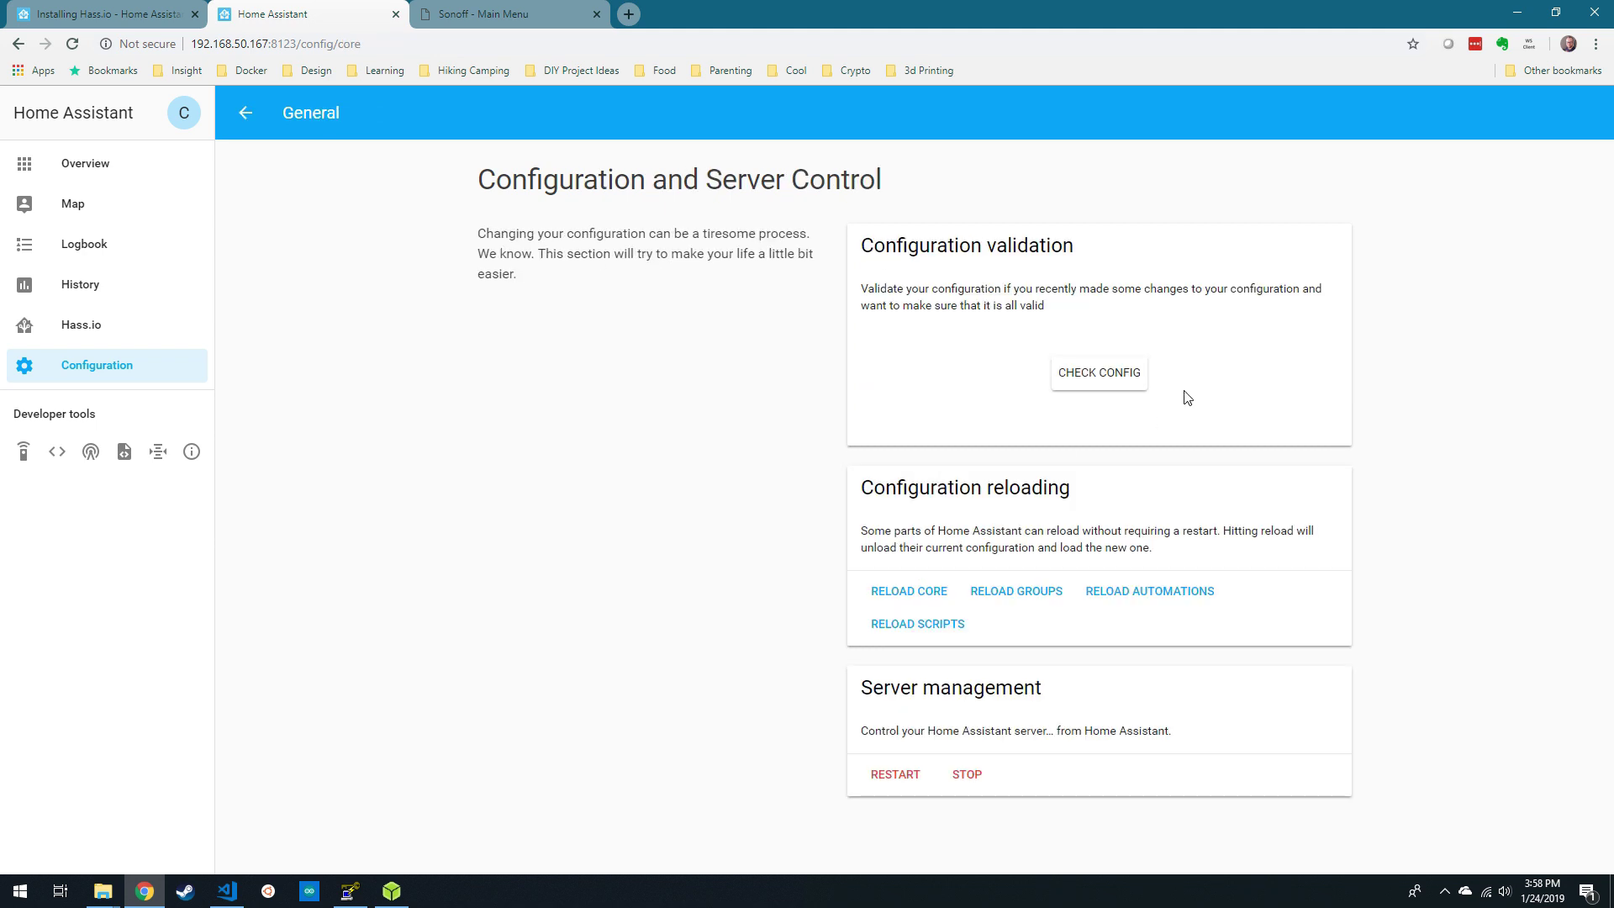
pyautogui.click(1097, 382)
pyautogui.moveTo(1199, 353); pyautogui.dragTo(1027, 353)
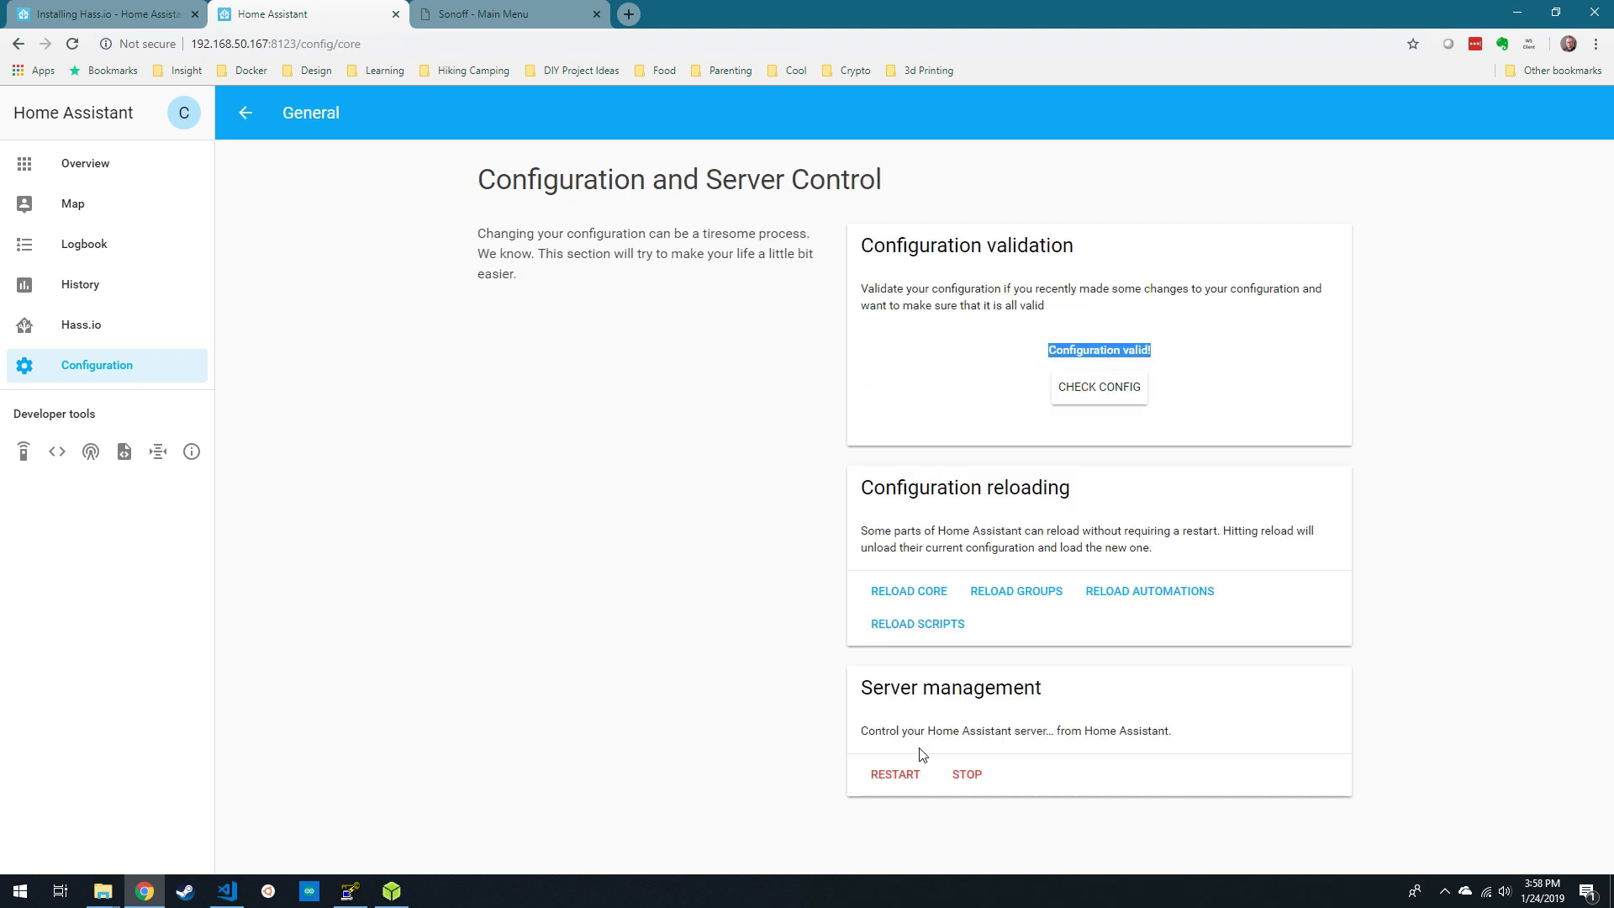
pyautogui.click(911, 779)
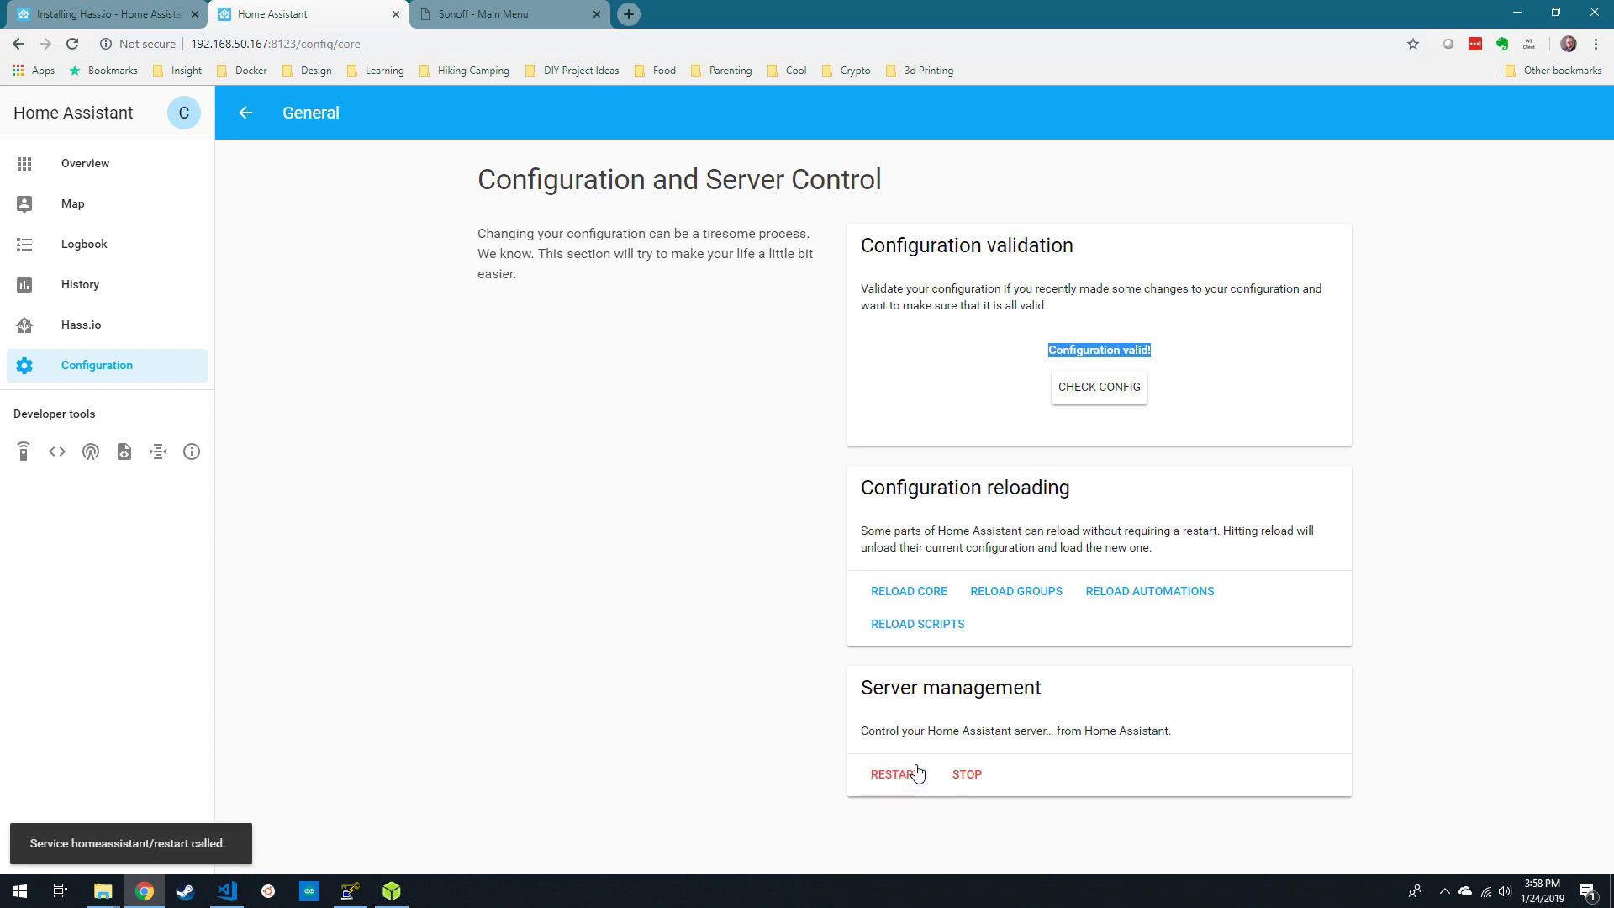
# - Clear the logged issues on the About page while the server reconnects
pyautogui.click(192, 451)
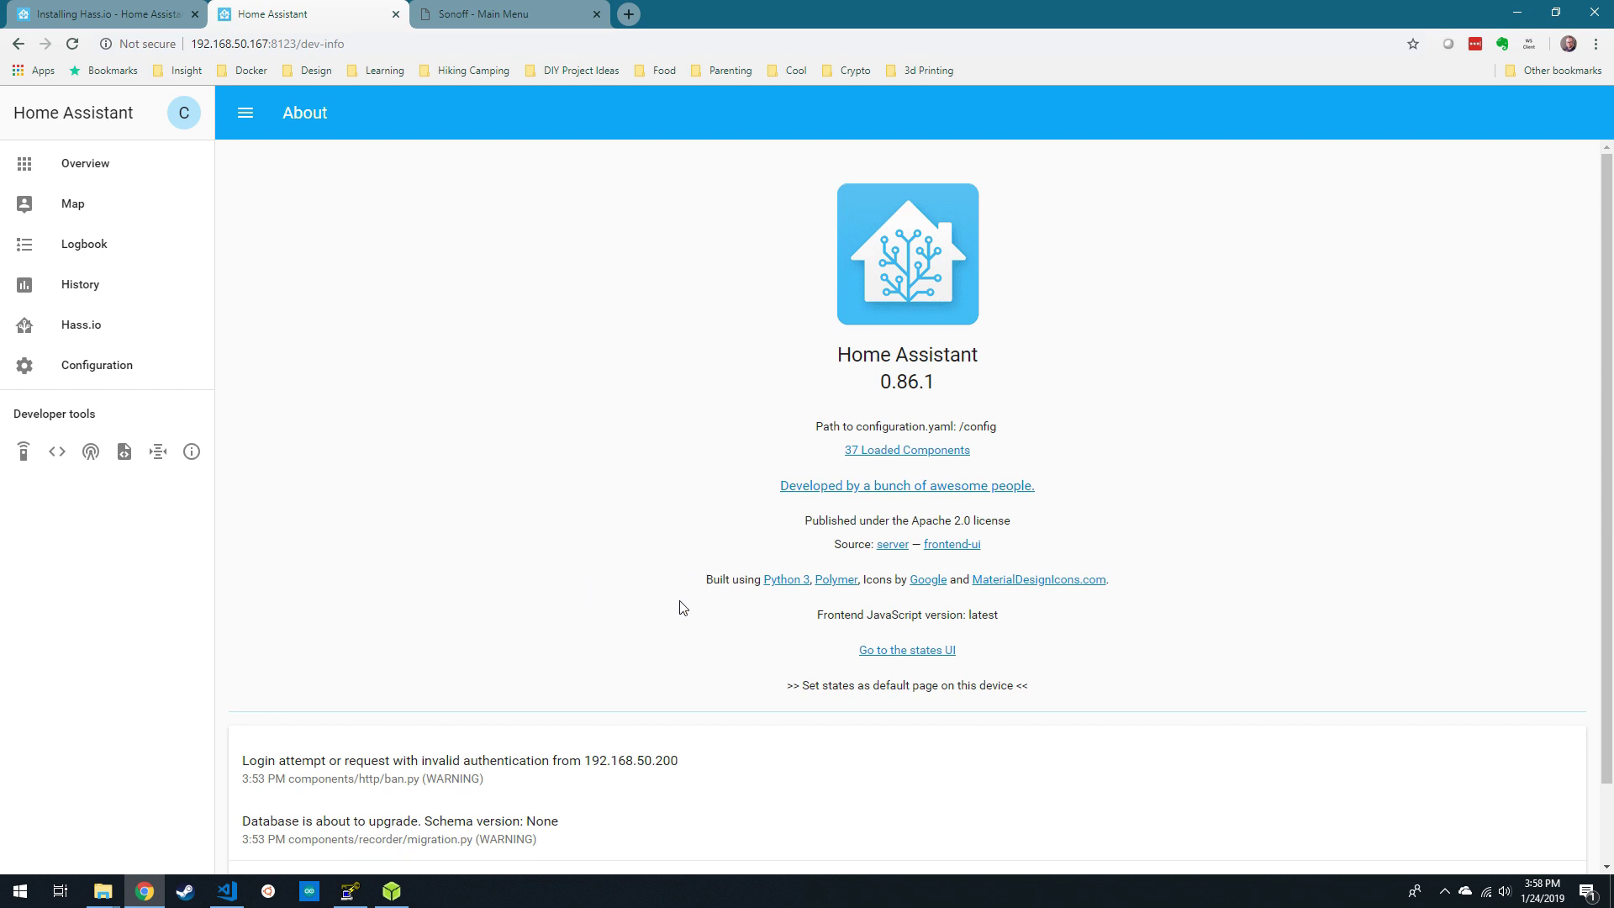
pyautogui.scroll(-2, 682, 606)
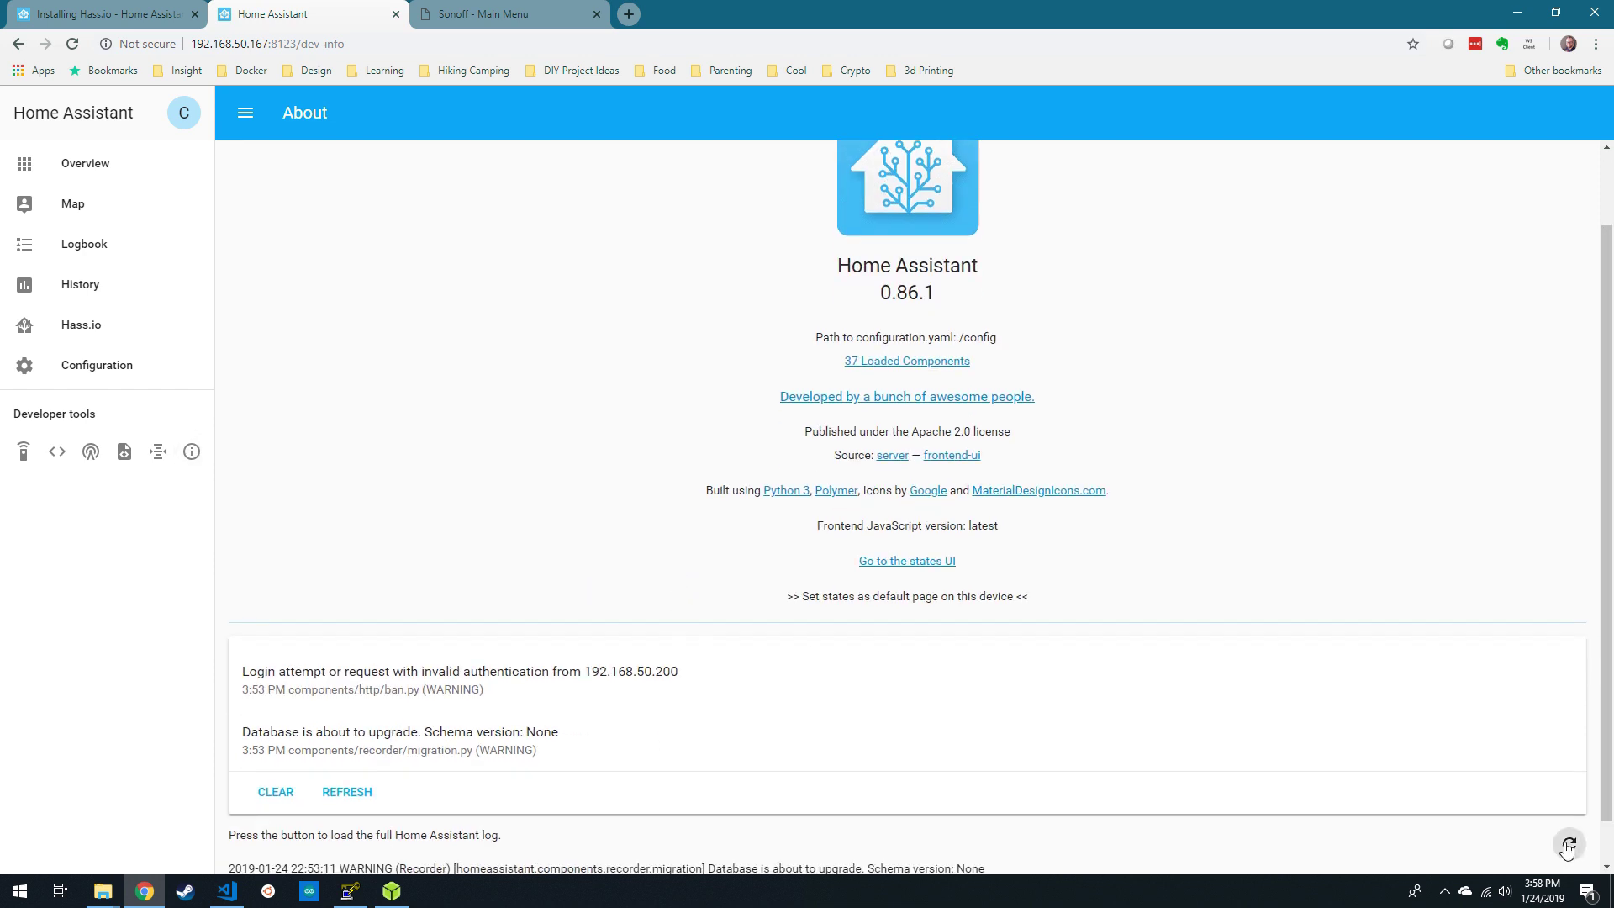
pyautogui.click(276, 744)
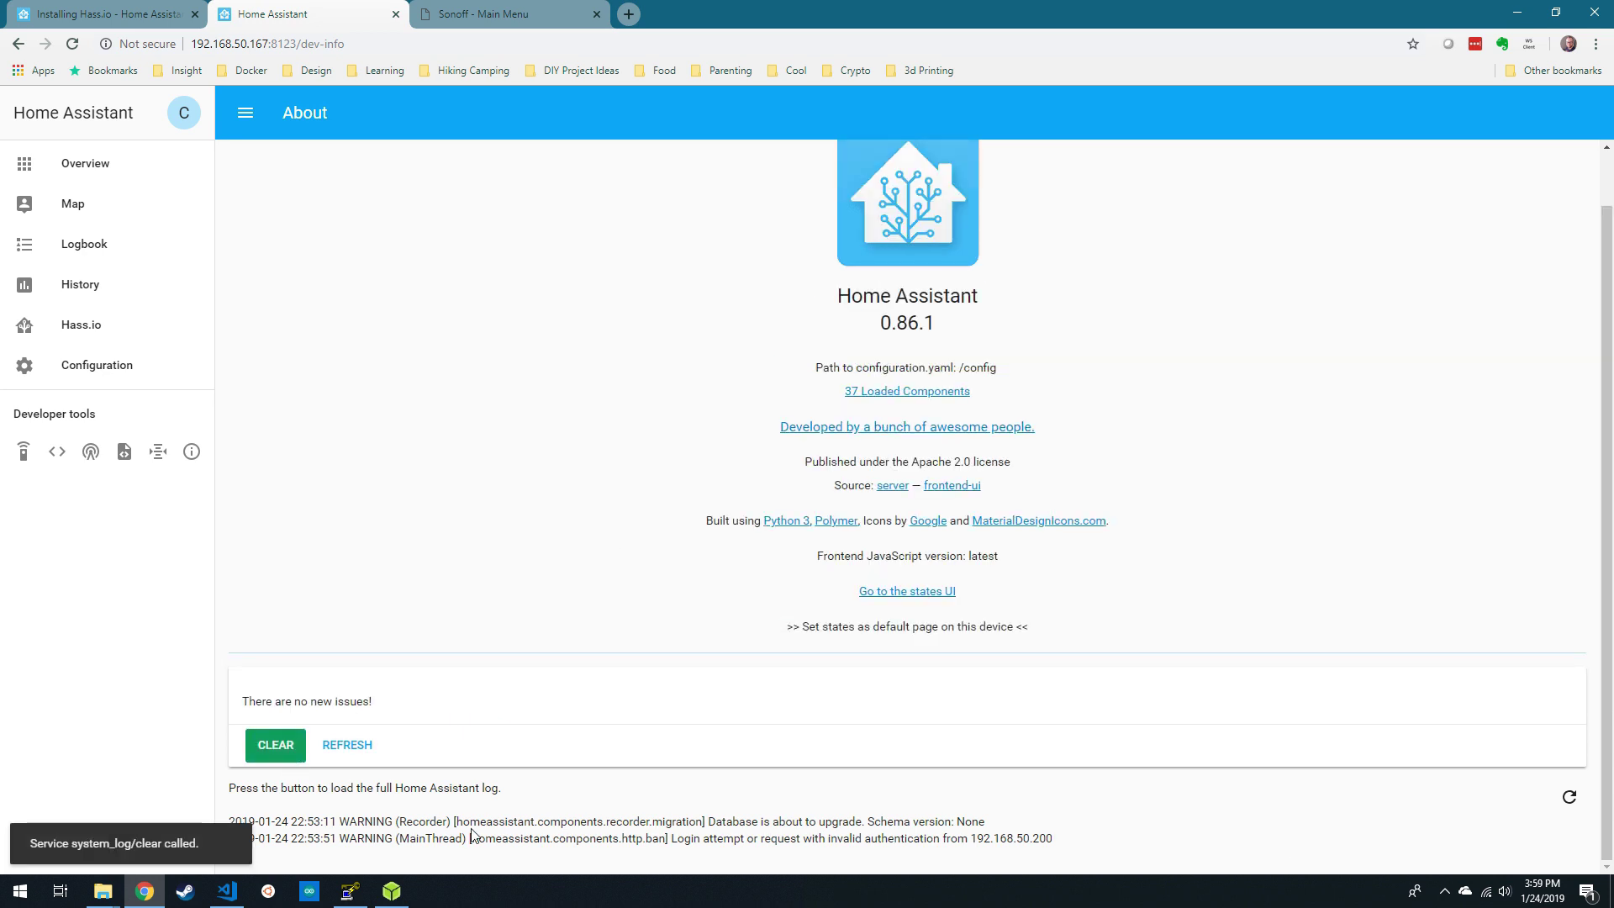
pyautogui.click(98, 160)
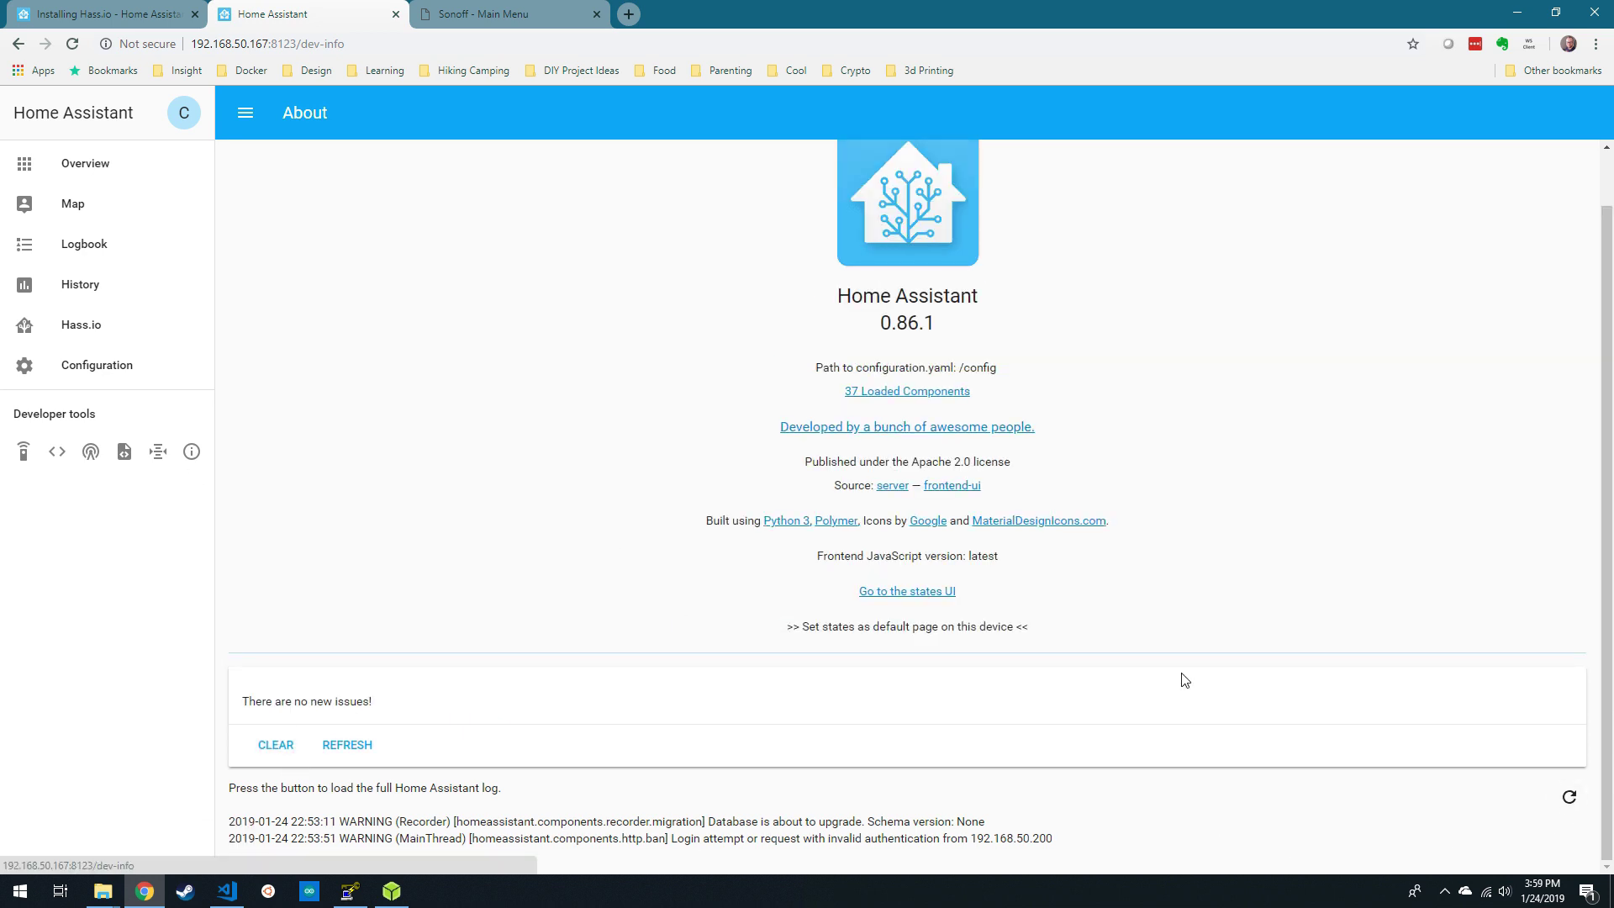
pyautogui.click(116, 365)
pyautogui.click(192, 451)
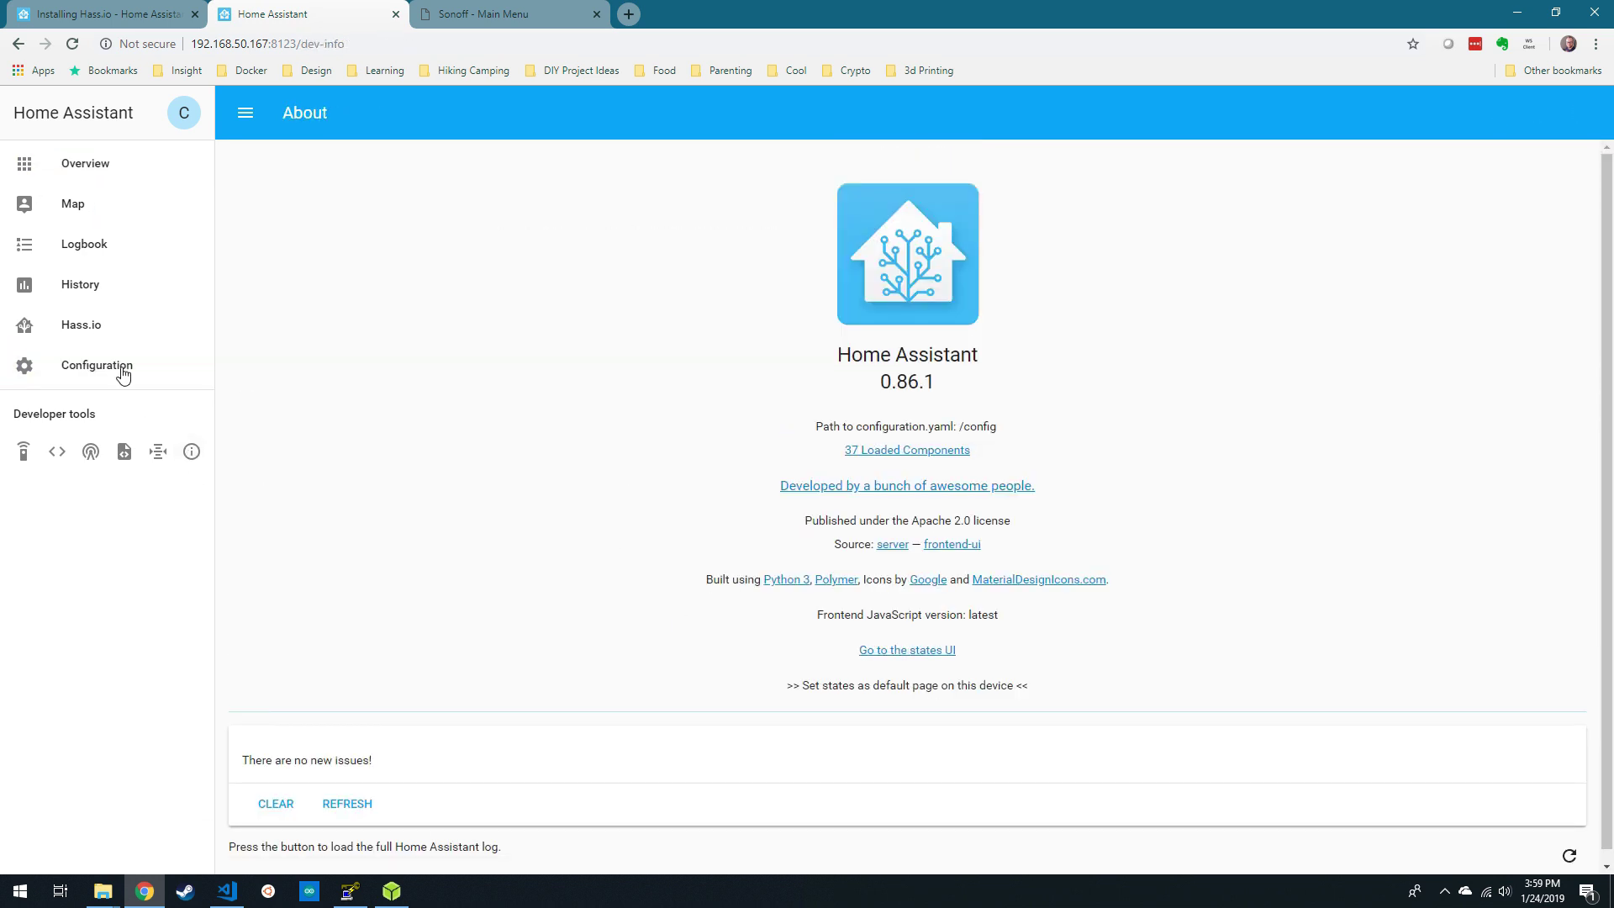
pyautogui.click(122, 375)
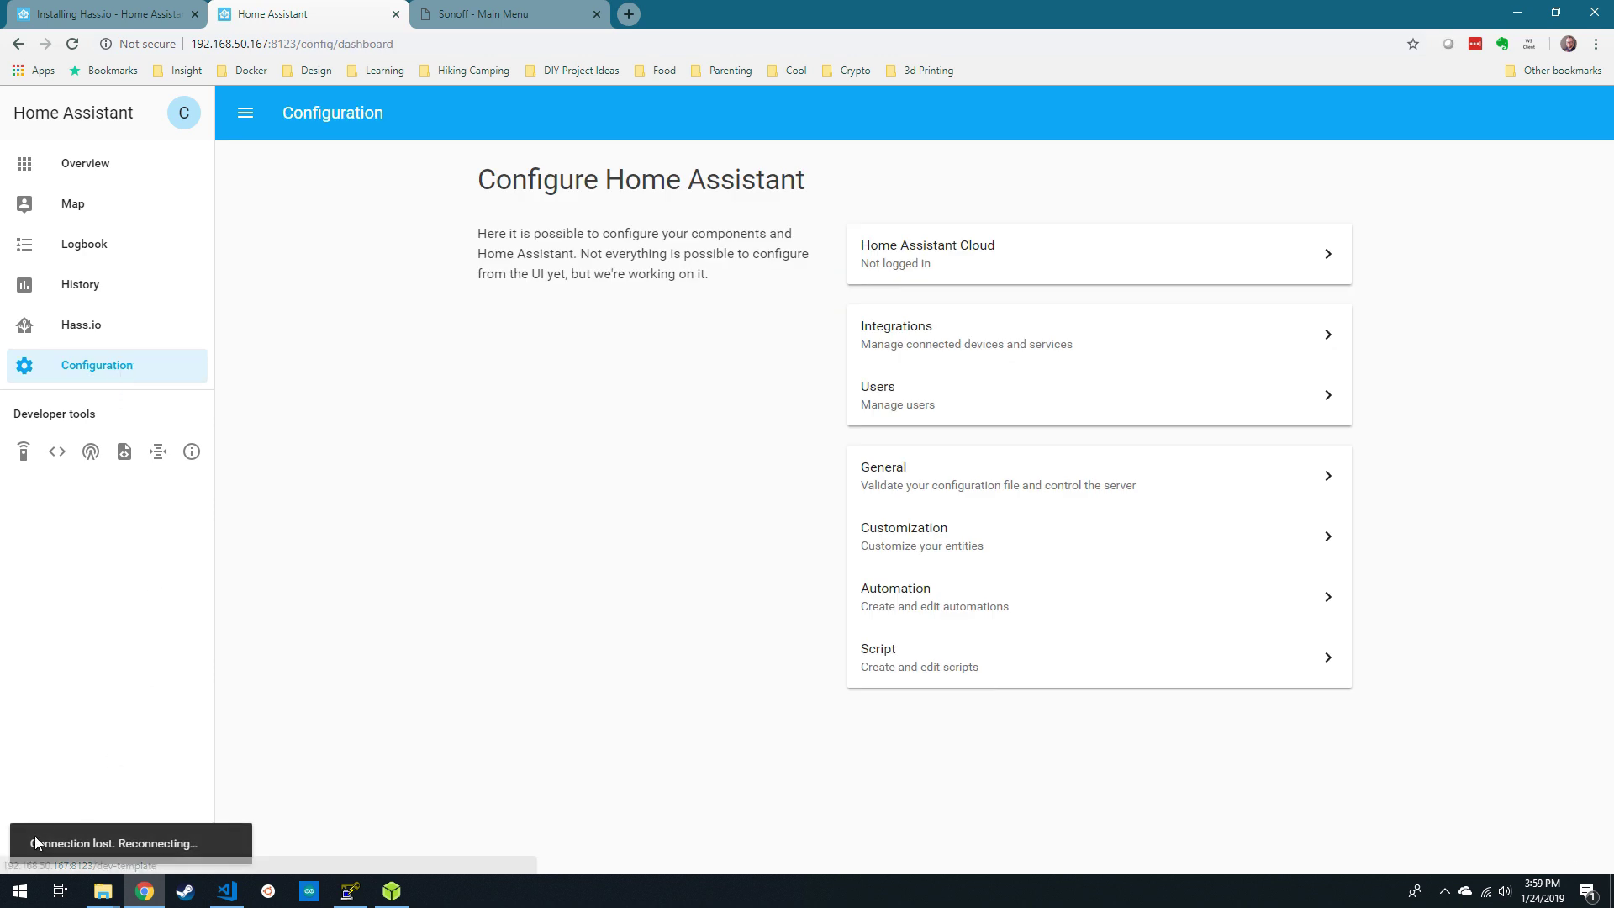
pyautogui.moveTo(25, 843); pyautogui.dragTo(201, 849)
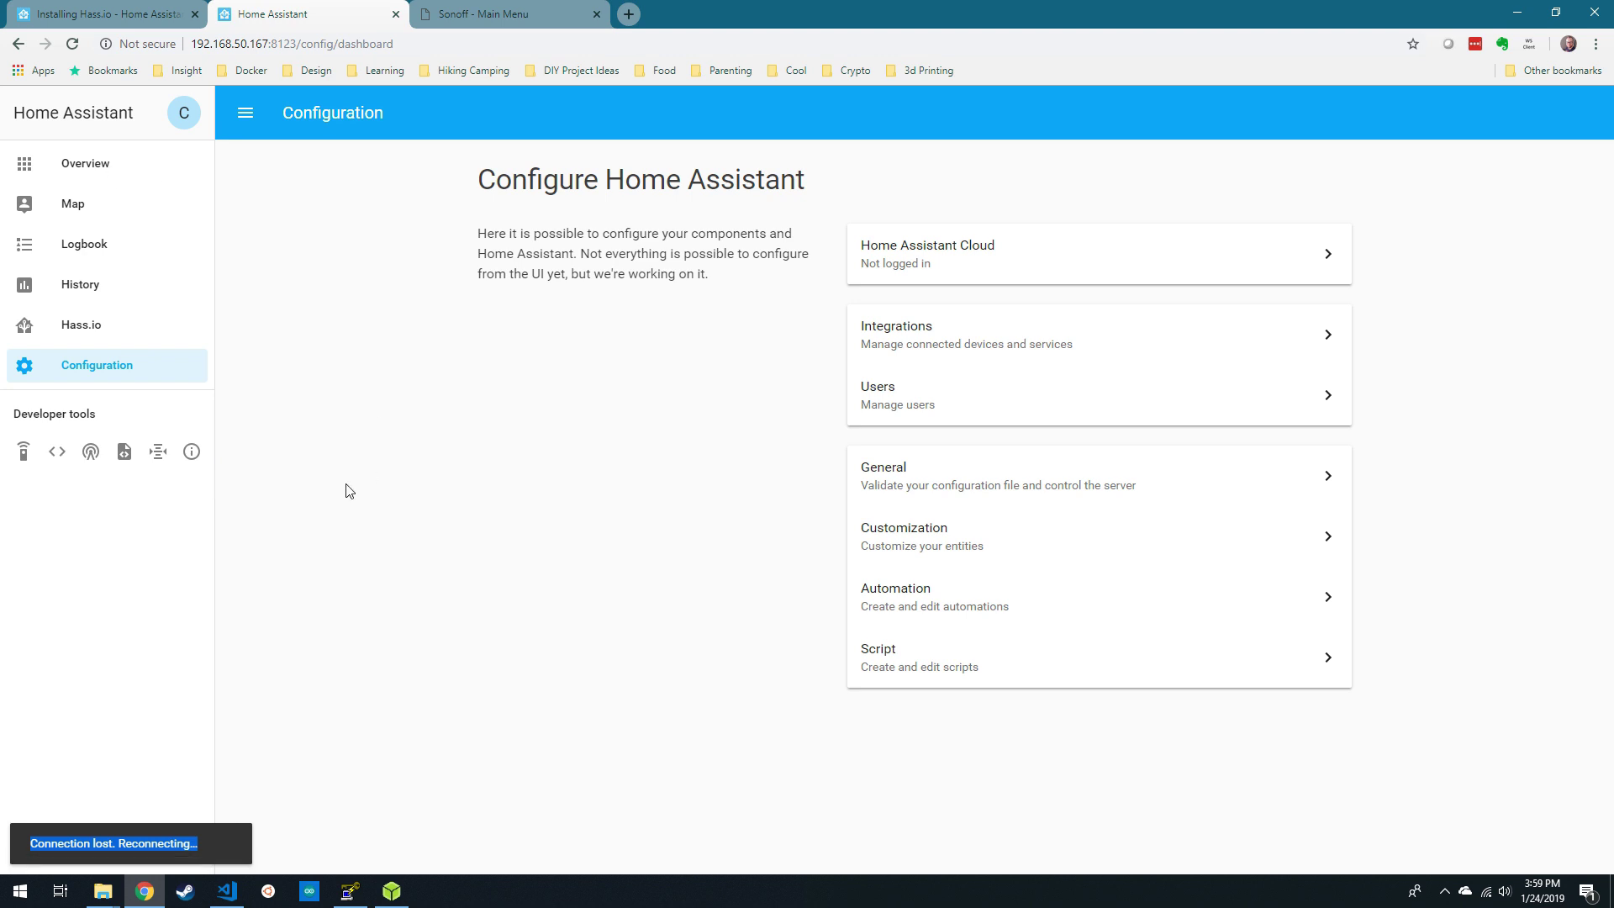
# - Take manual control of the Home dashboard's Lovelace UI for editing
pyautogui.click(83, 166)
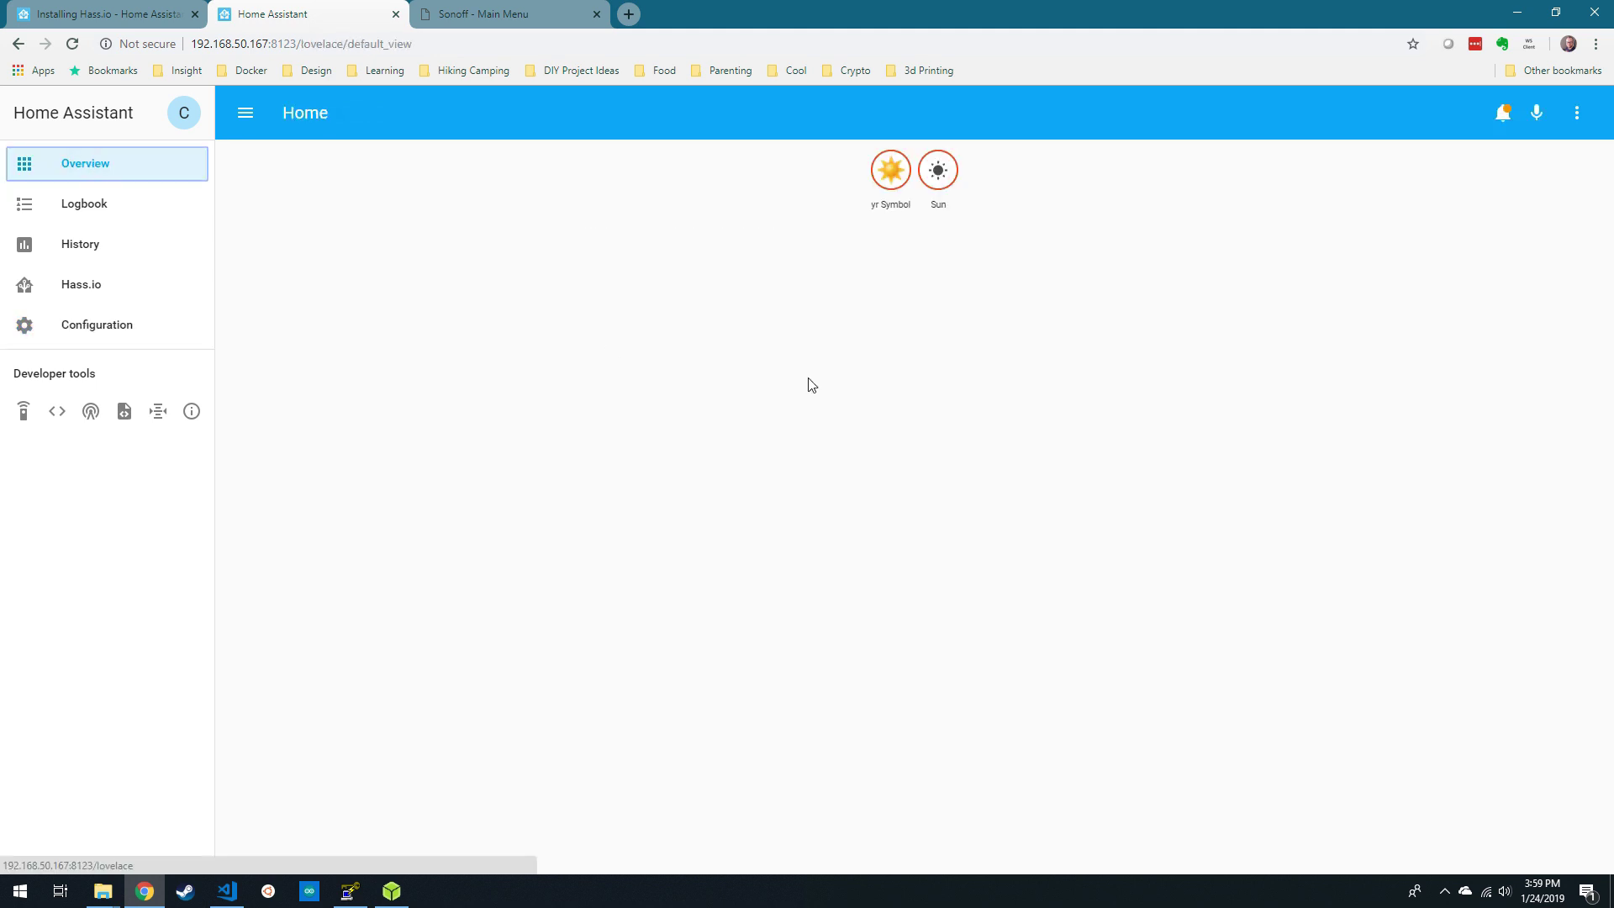
pyautogui.click(1581, 113)
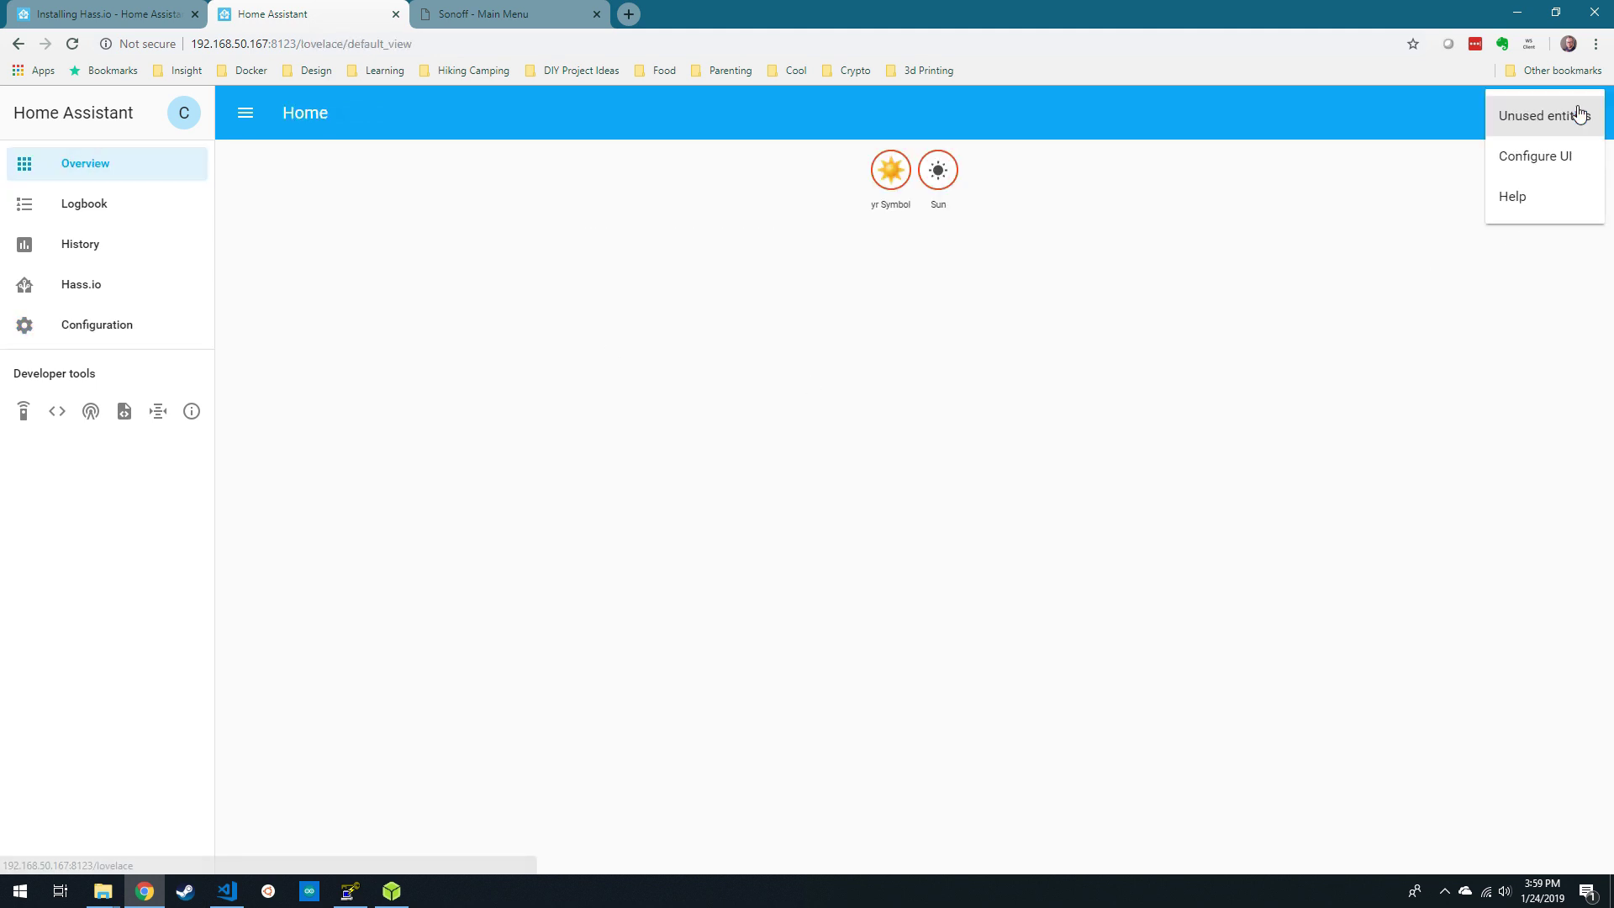
pyautogui.click(1542, 162)
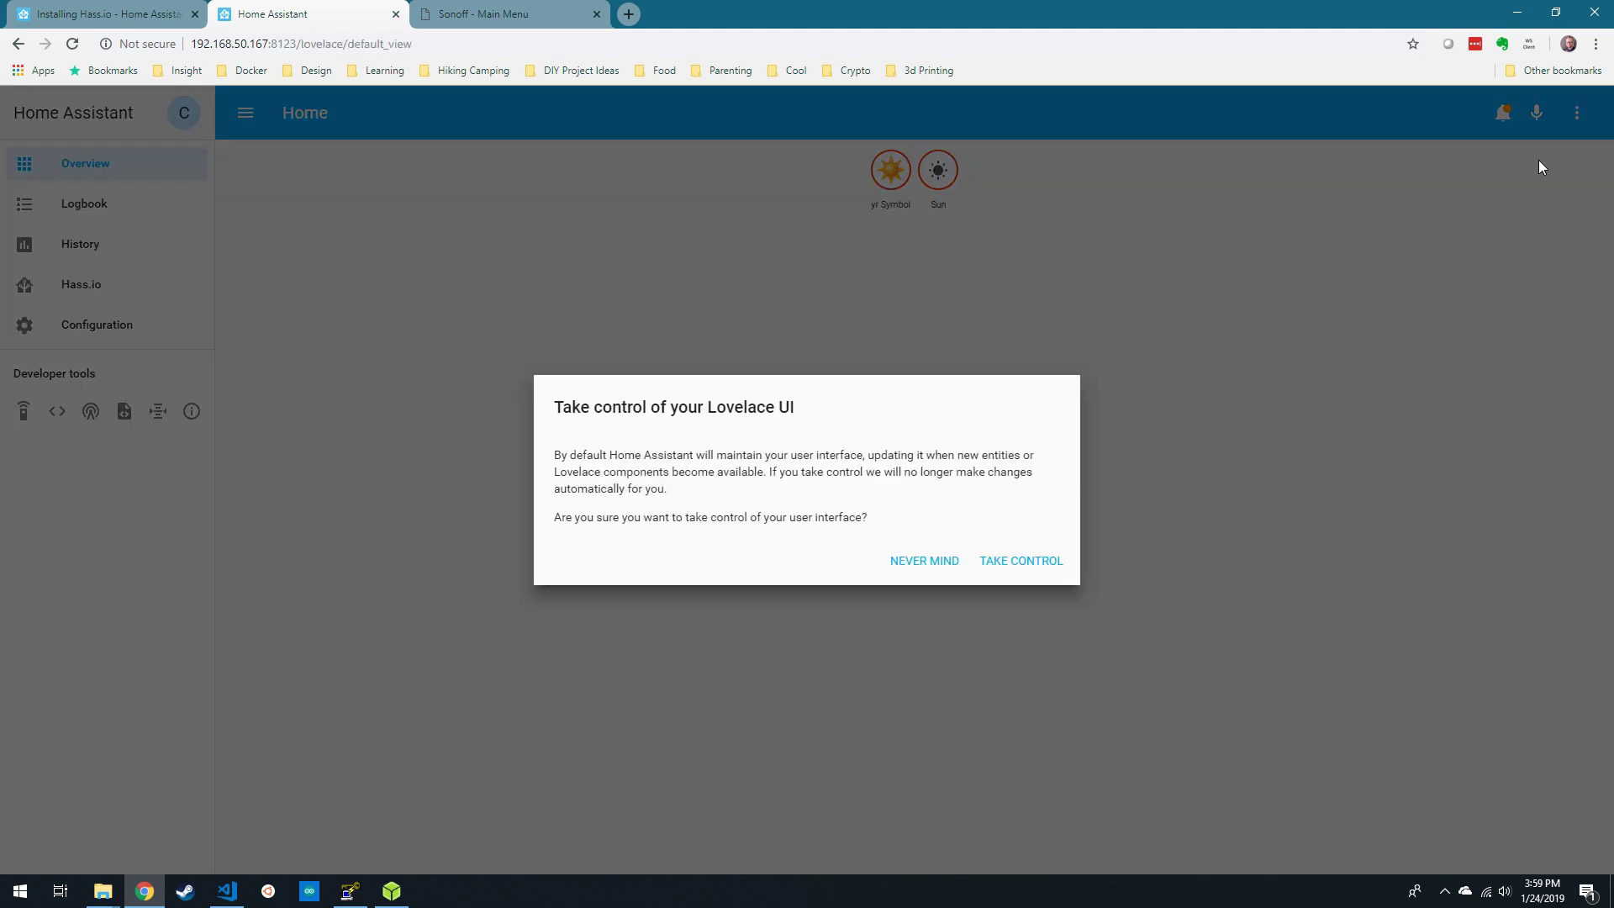
pyautogui.click(1014, 564)
# - Add an entities card titled My First Card containing switch.my_smart_plug and save it
pyautogui.click(1577, 240)
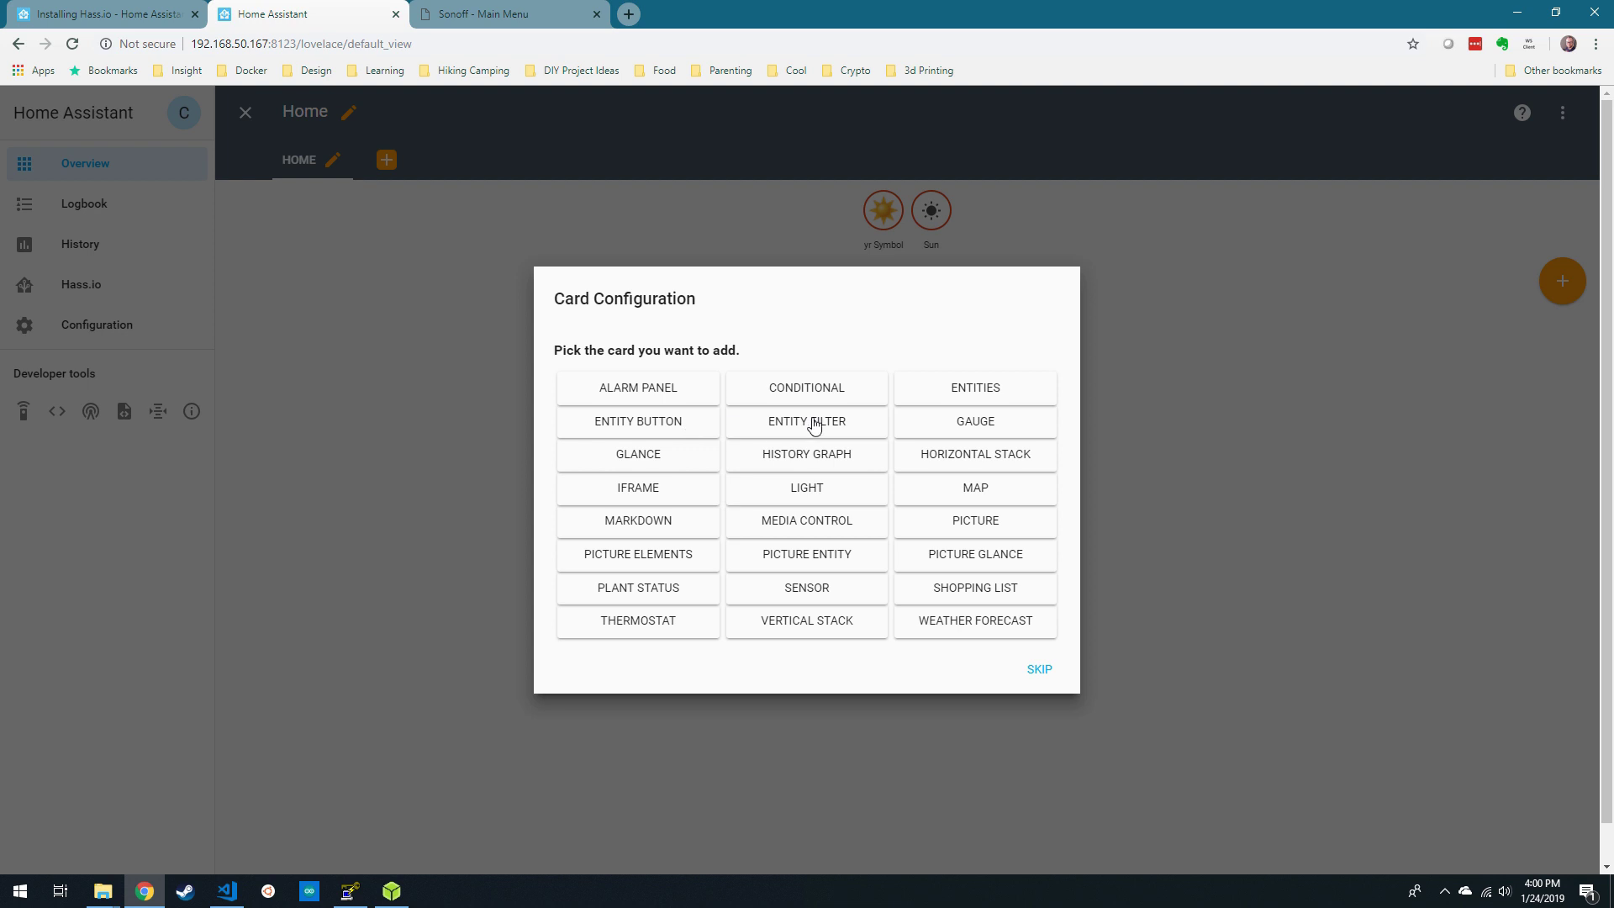
pyautogui.click(965, 400)
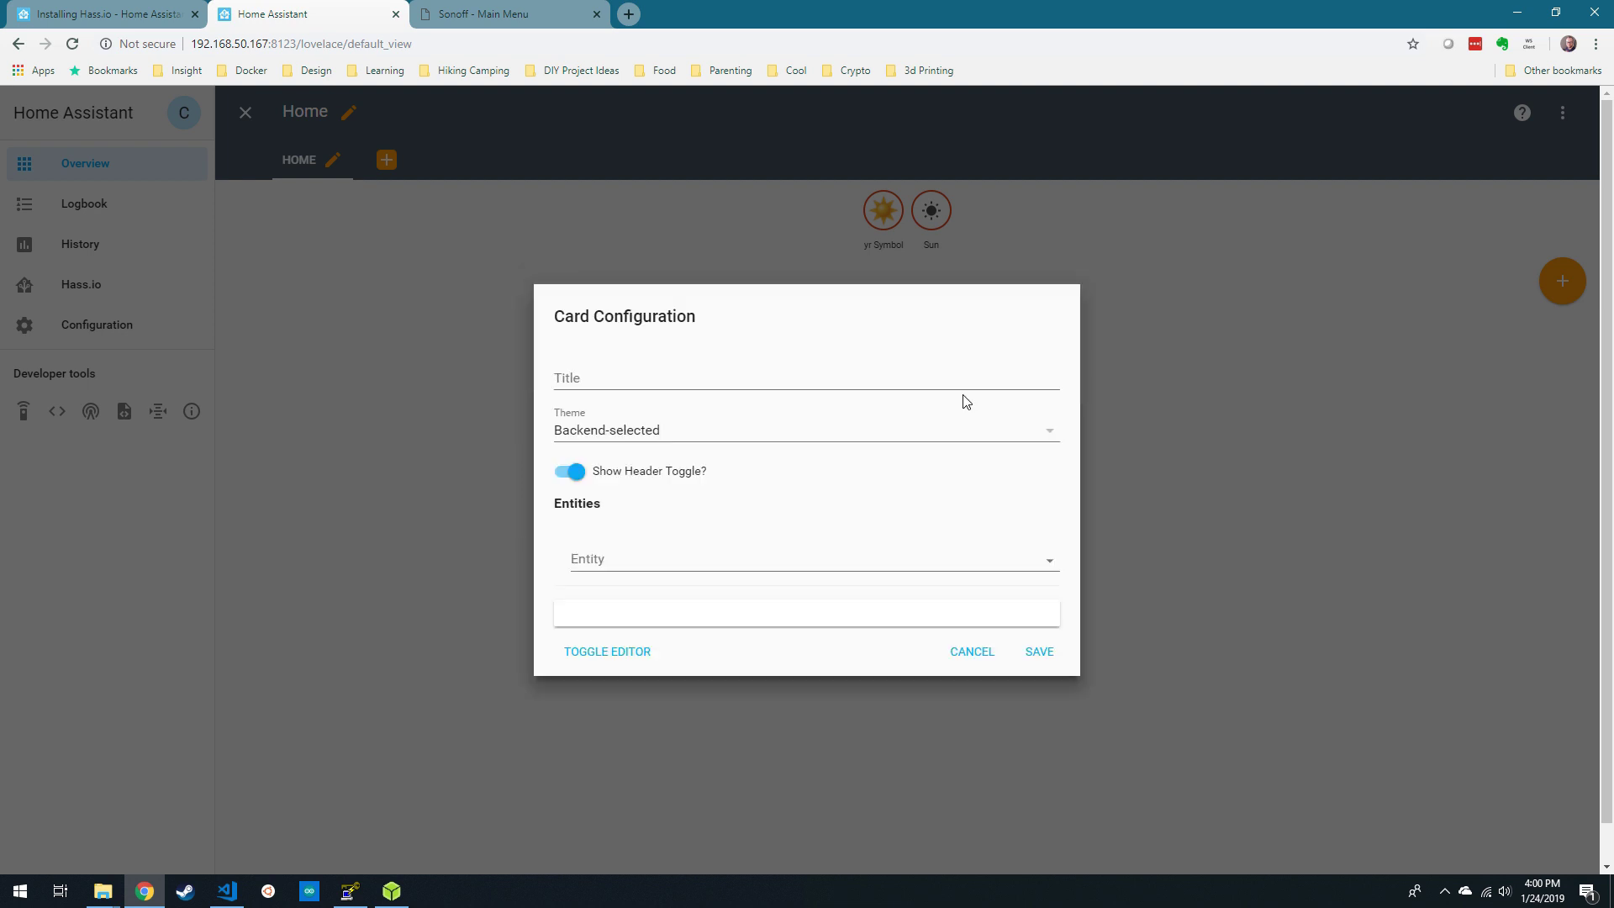
pyautogui.click(710, 377)
pyautogui.write('My First Card')
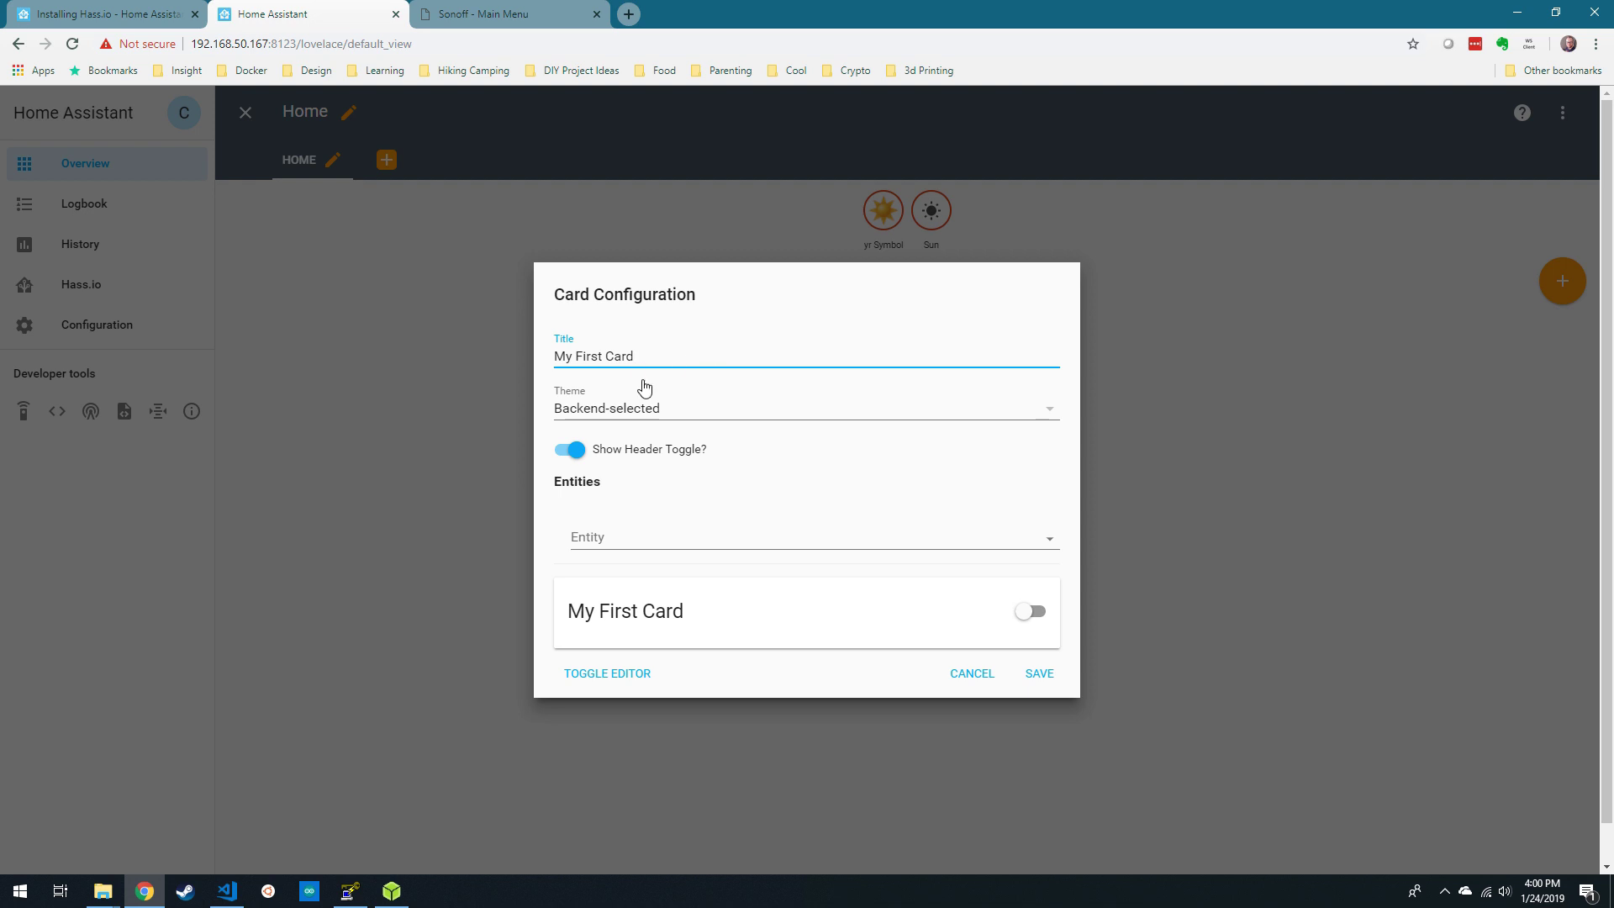
pyautogui.click(613, 538)
pyautogui.scroll(-1, 794, 708)
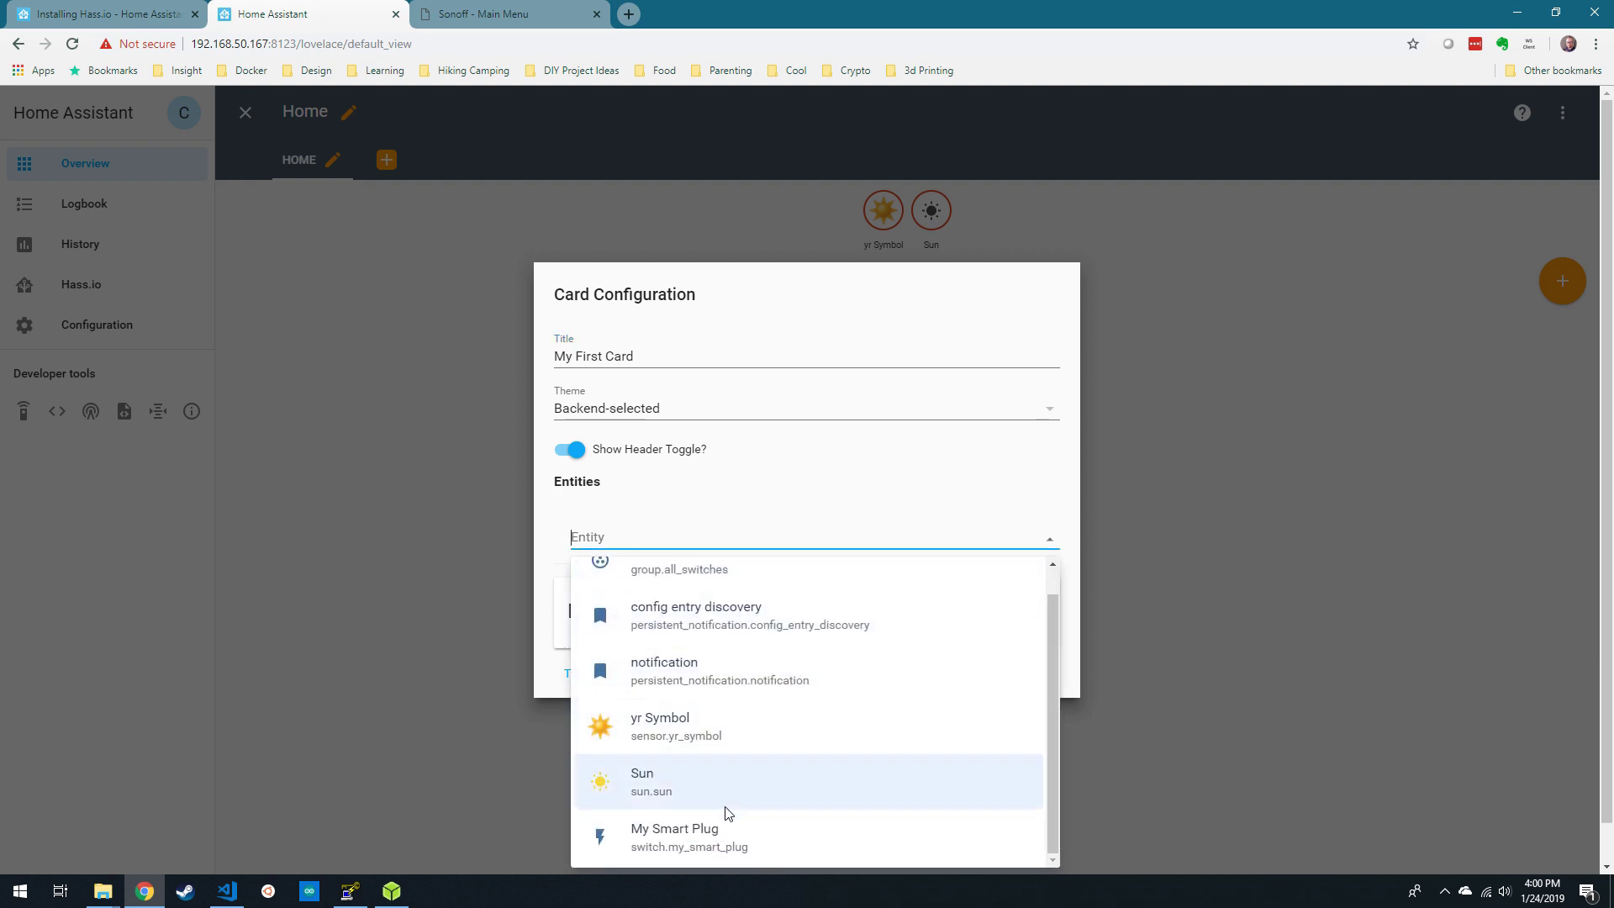
pyautogui.click(778, 853)
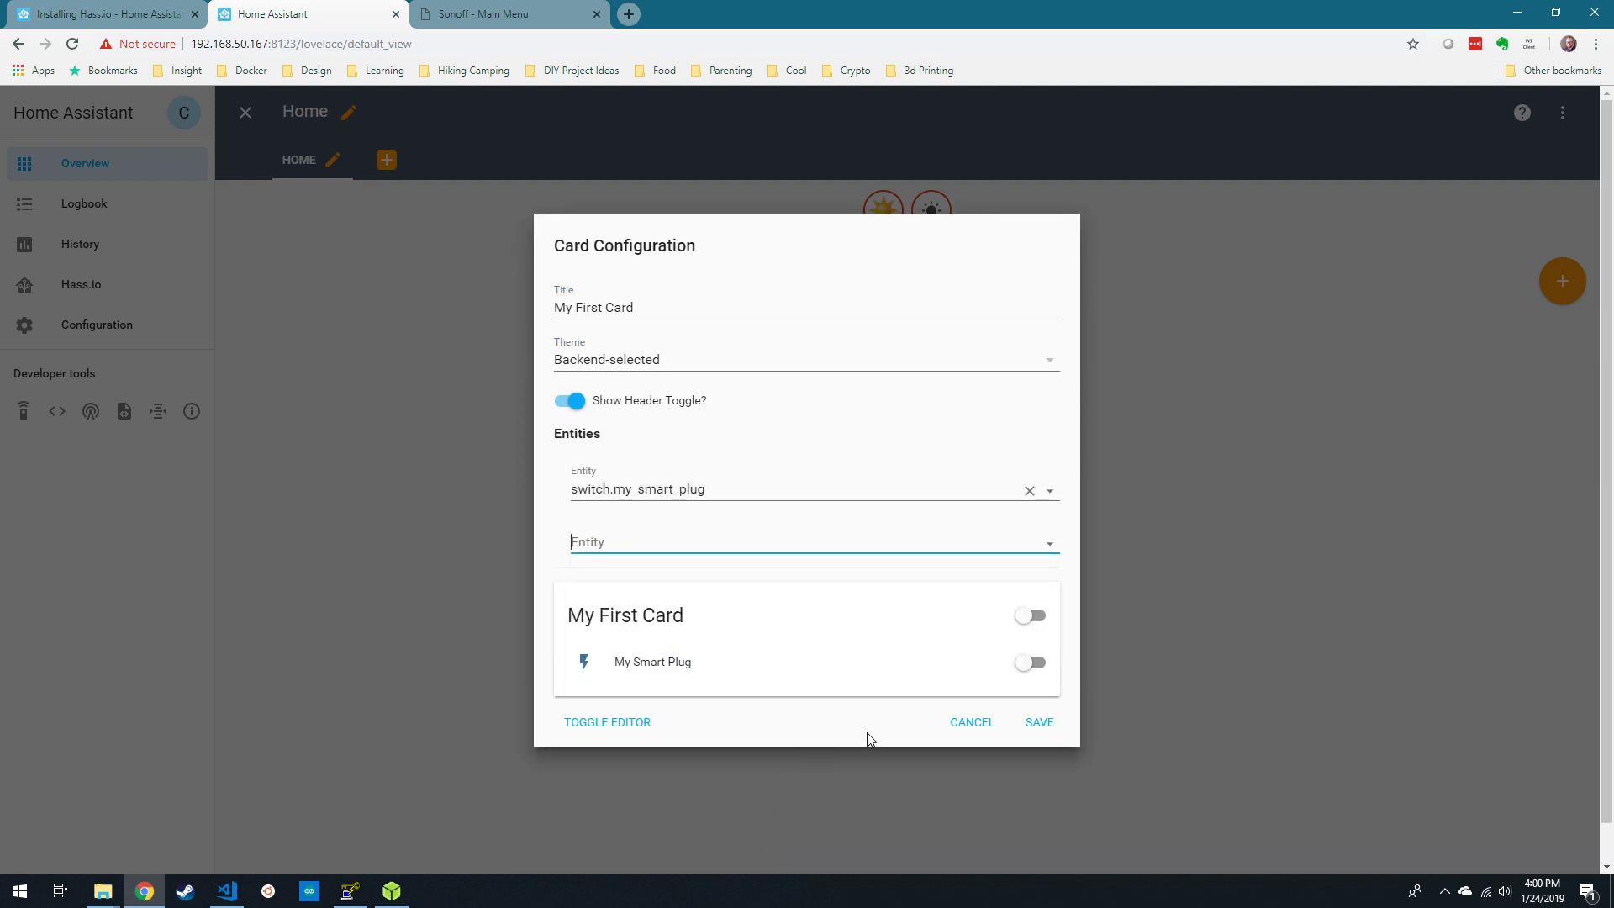
pyautogui.click(1041, 722)
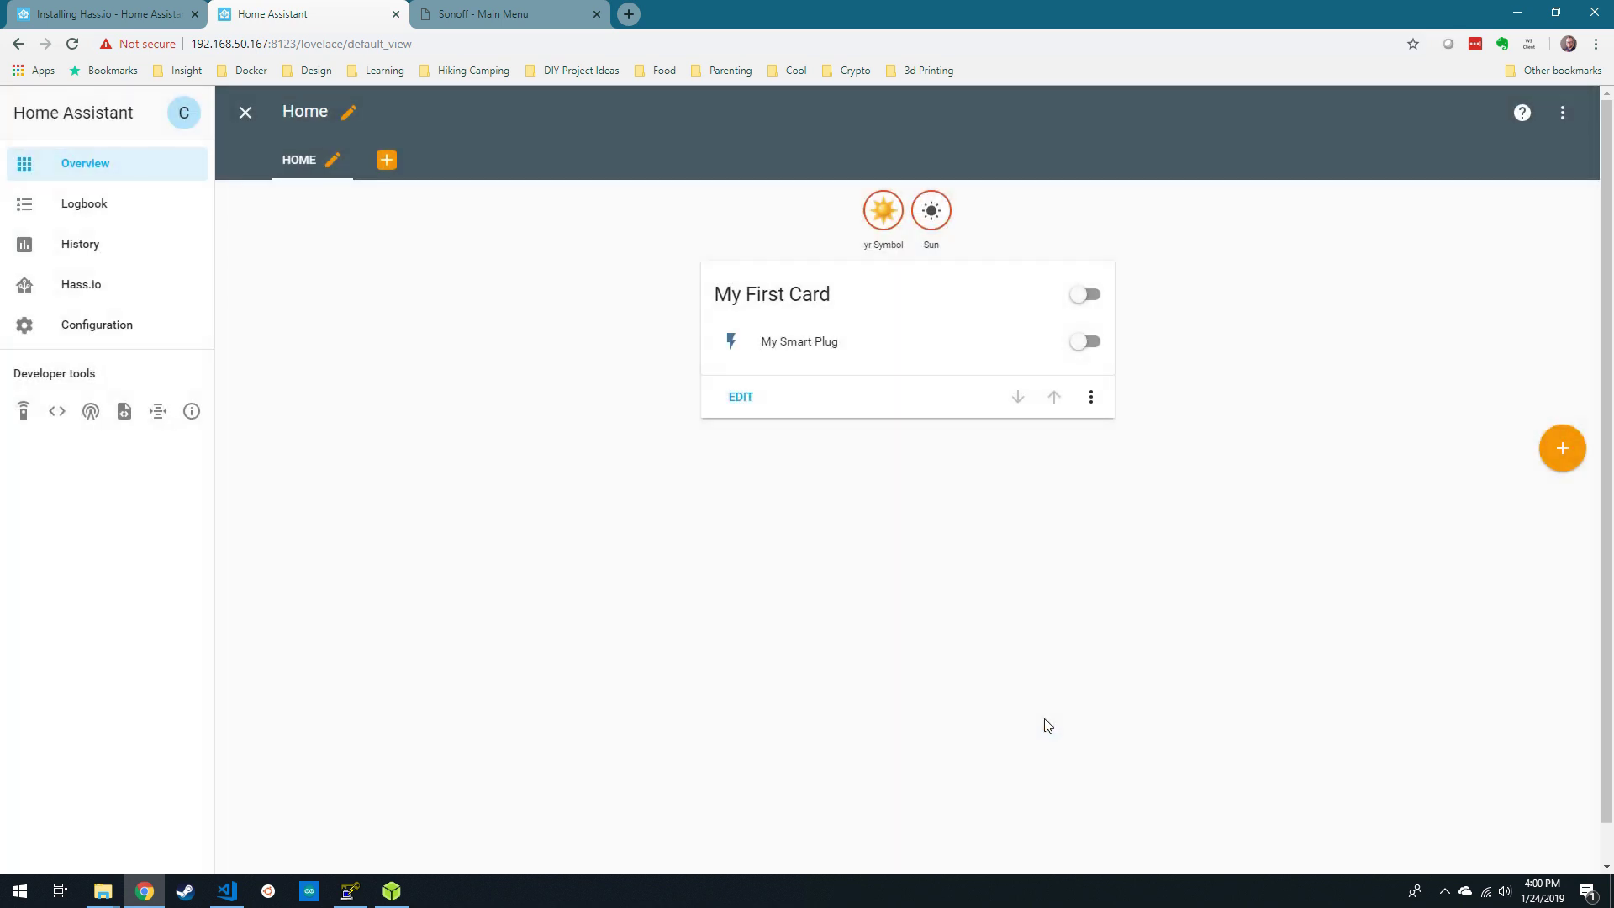
# - Toggle My Smart Plug on, off, and back on from My First Card
pyautogui.click(1088, 342)
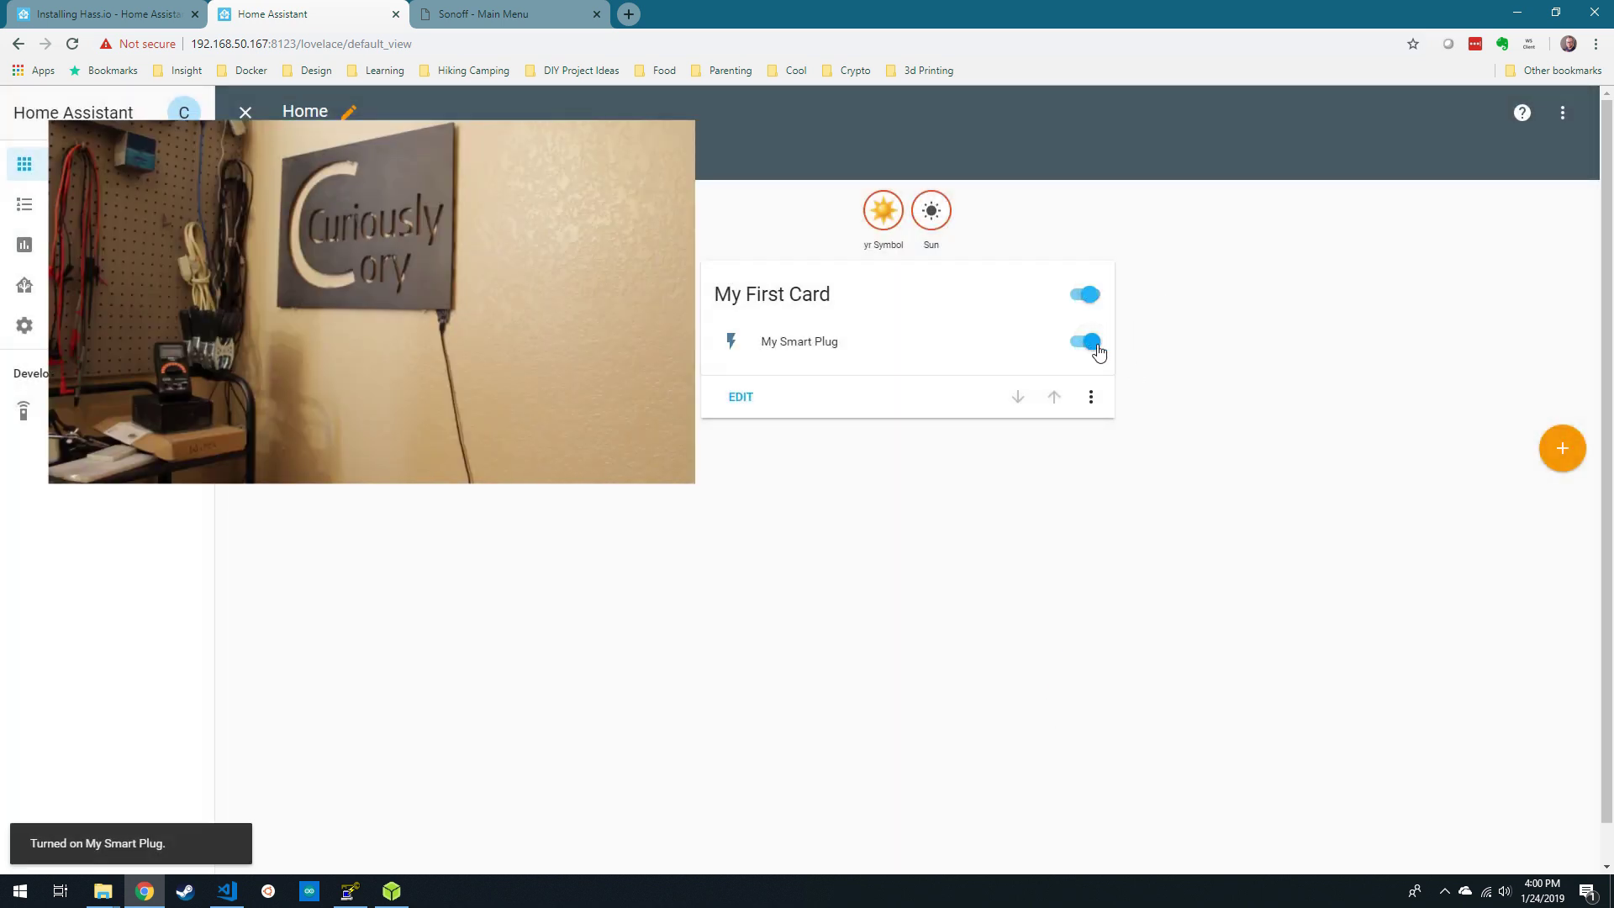
pyautogui.click(1091, 346)
pyautogui.click(1090, 347)
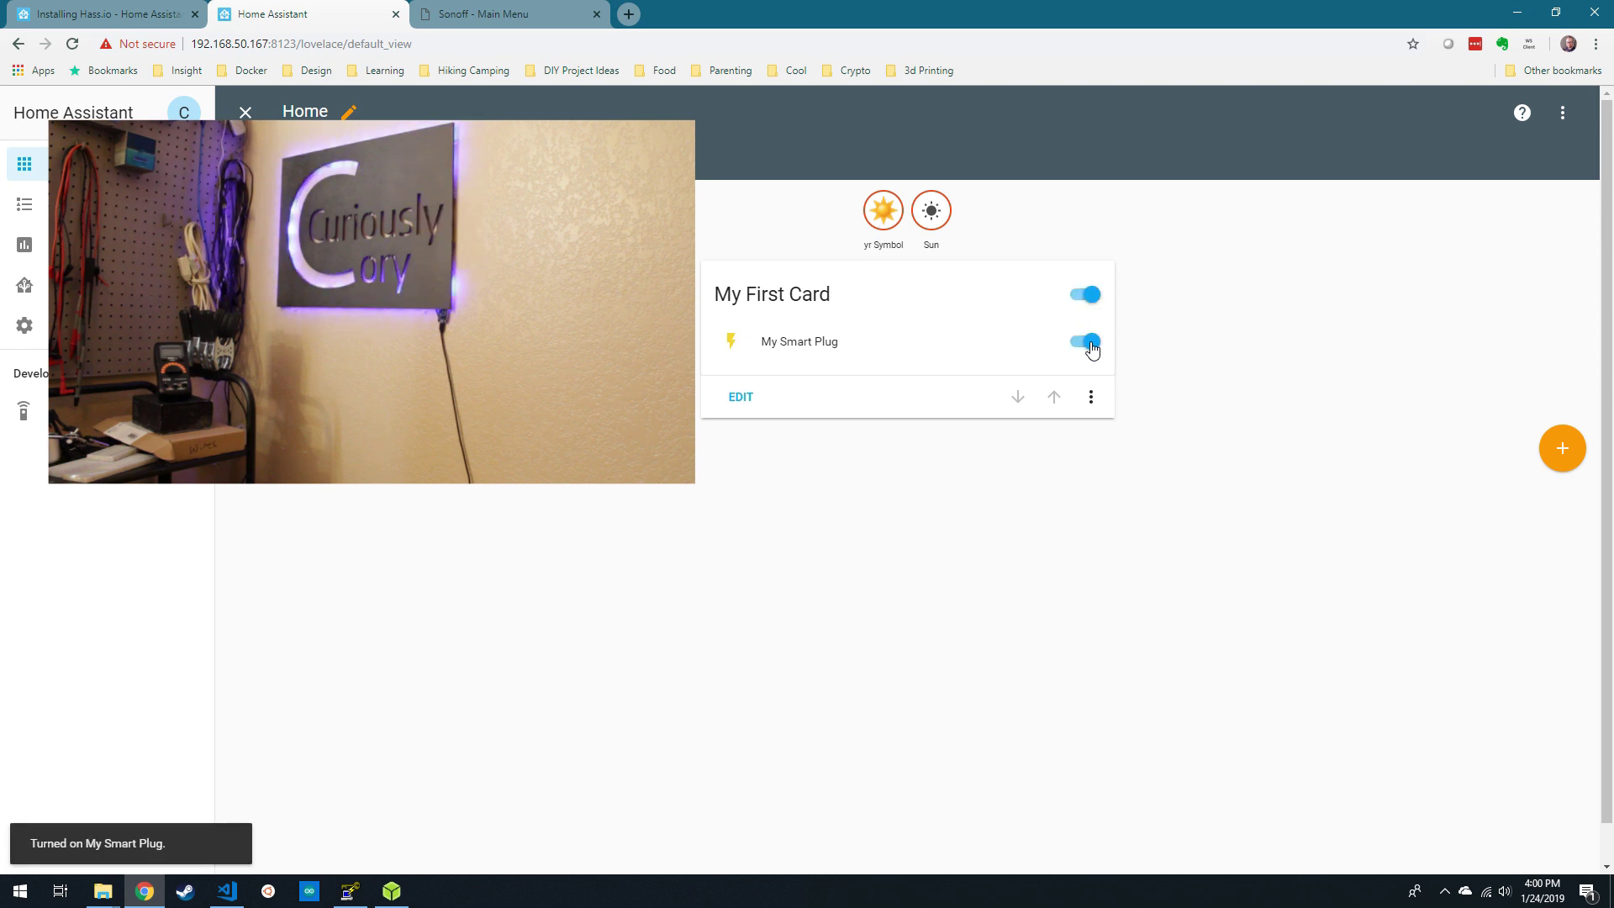